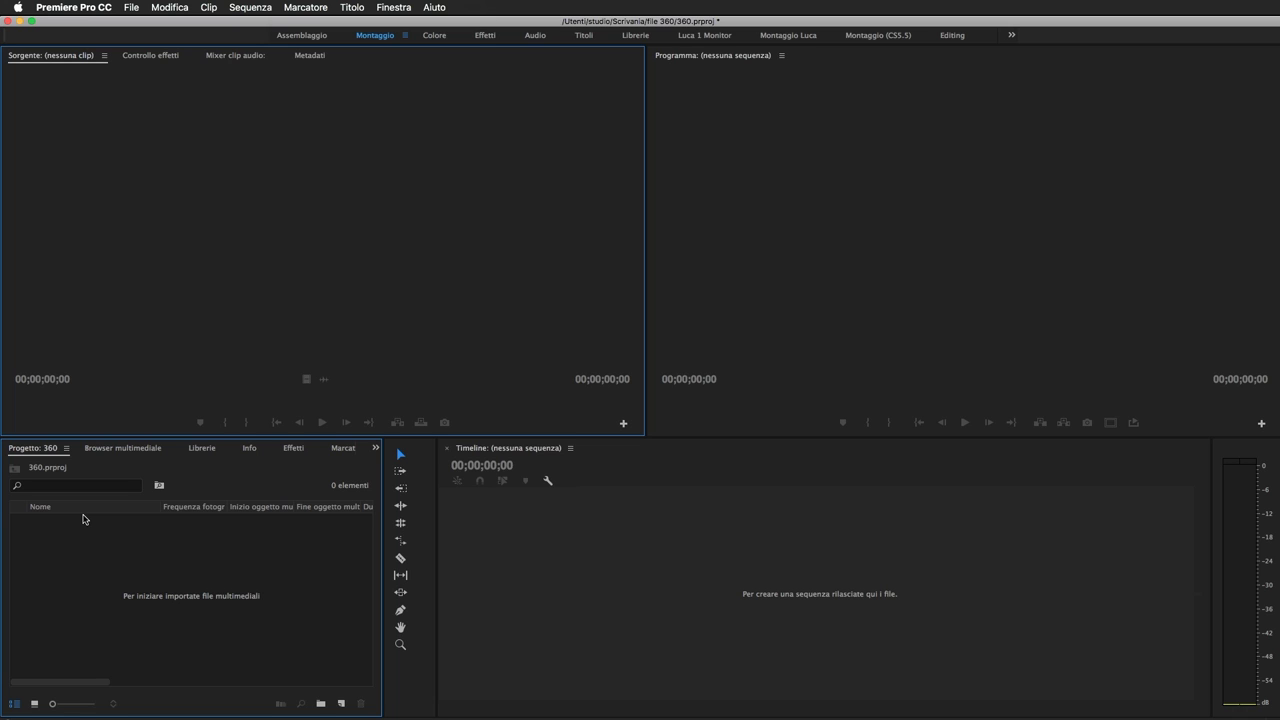
# Leave the empty 360 project in Premiere and switch to the desktop to play the clip
pyautogui.click(635, 576)
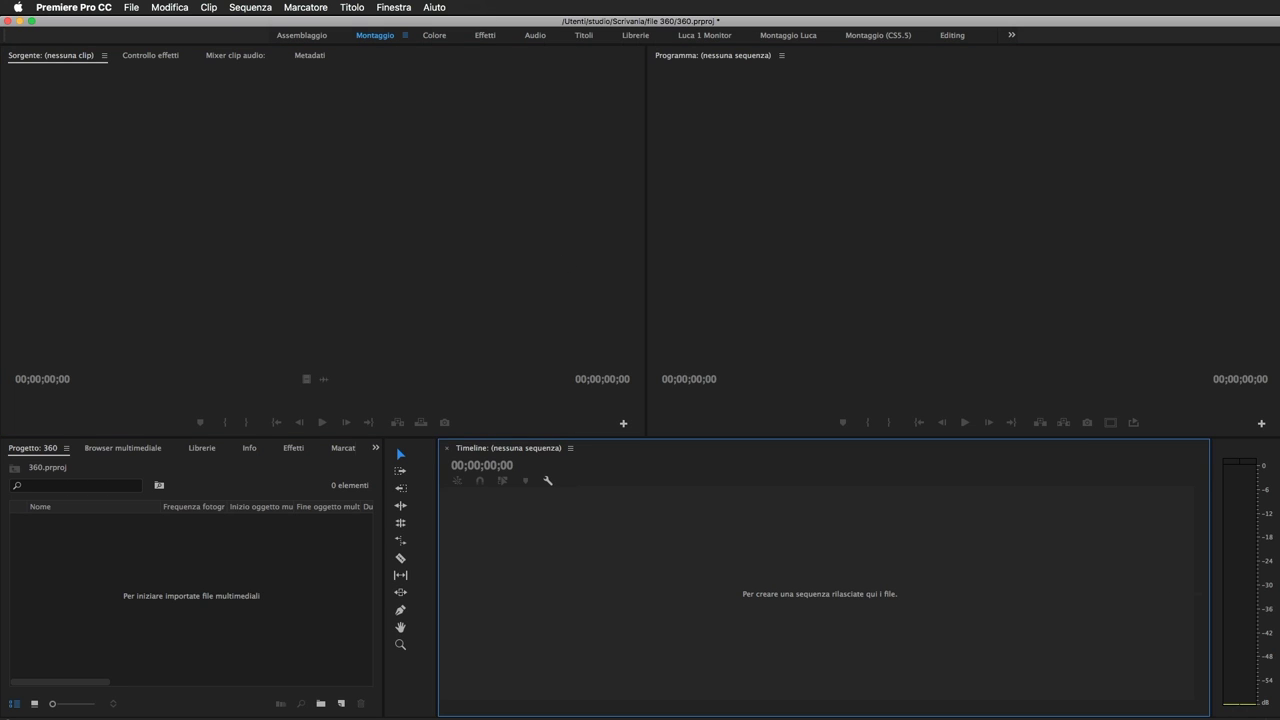
pyautogui.press('super+Tab')
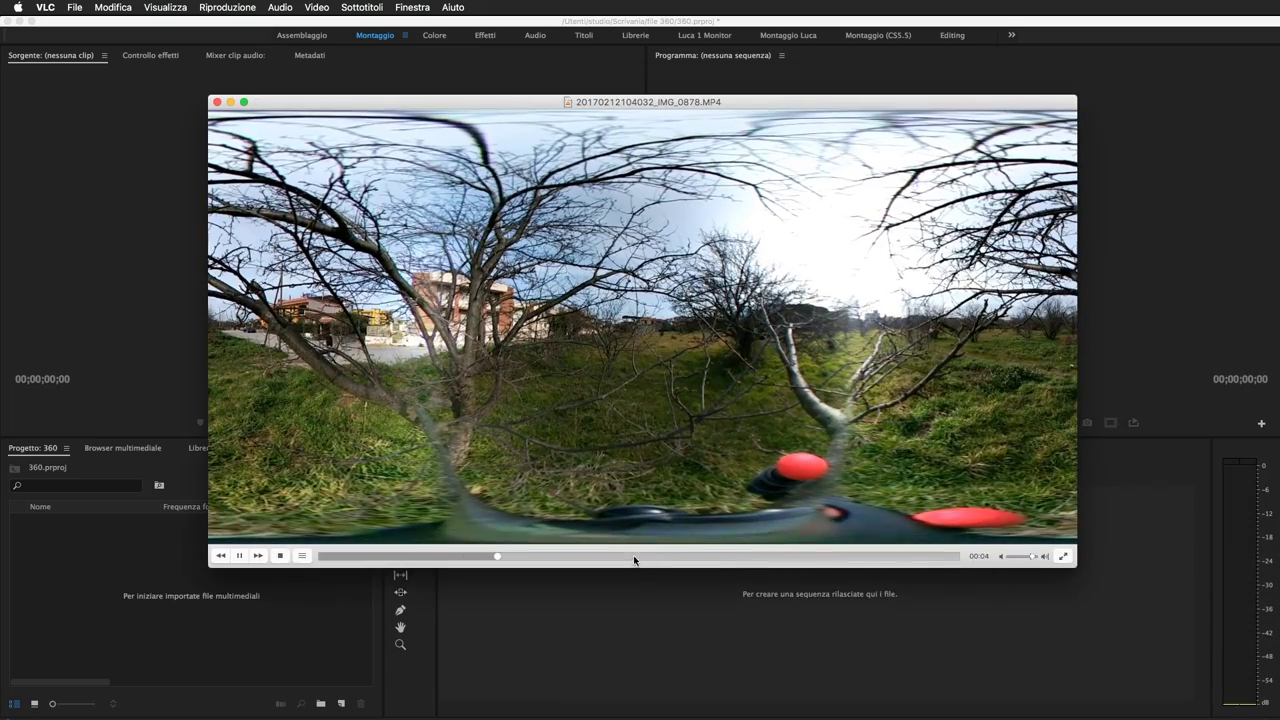
pyautogui.moveTo(634, 557); pyautogui.dragTo(955, 557)
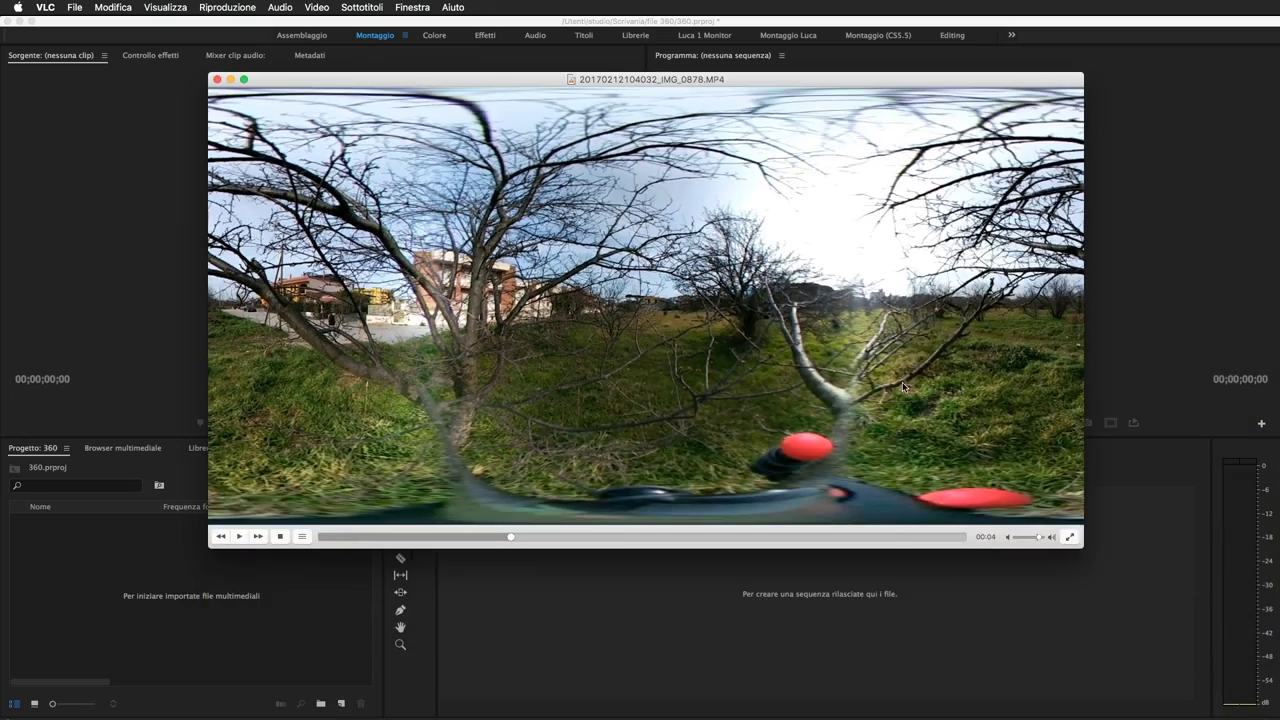
pyautogui.moveTo(746, 328); pyautogui.dragTo(711, 353)
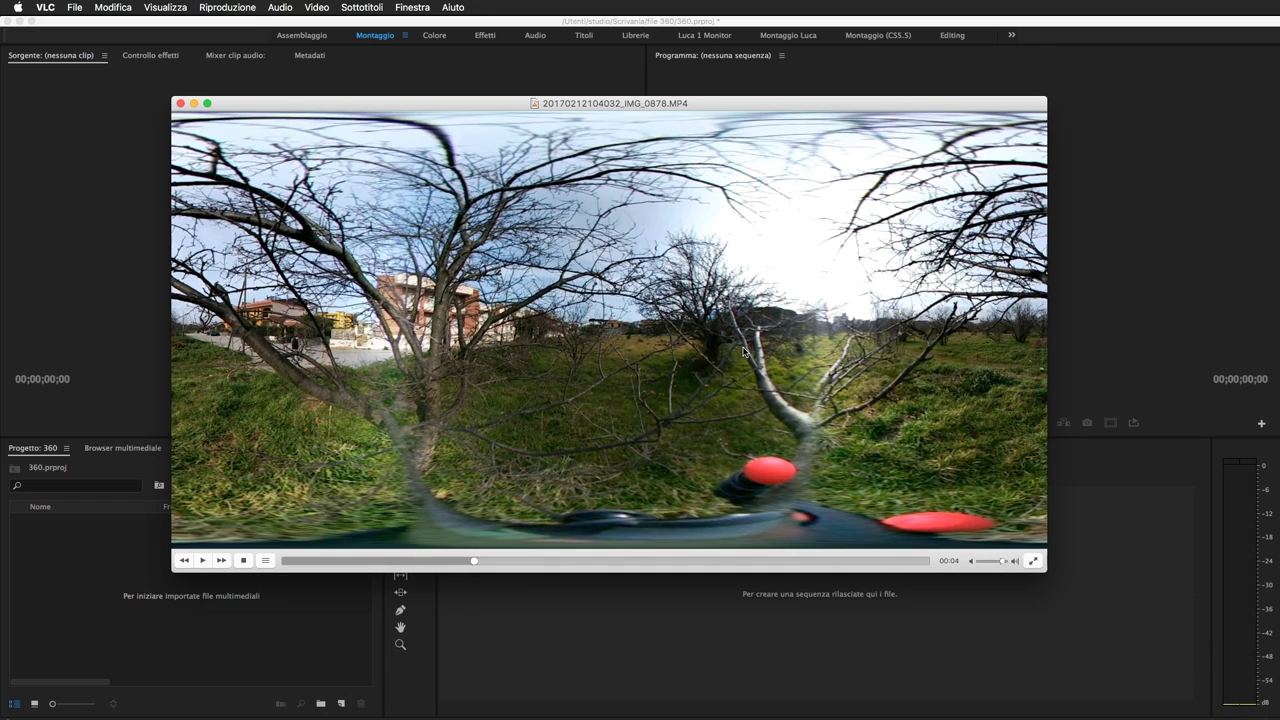
pyautogui.moveTo(523, 561)
pyautogui.mouseDown()
pyautogui.moveTo(878, 592)
pyautogui.moveTo(377, 543)
pyautogui.mouseUp()
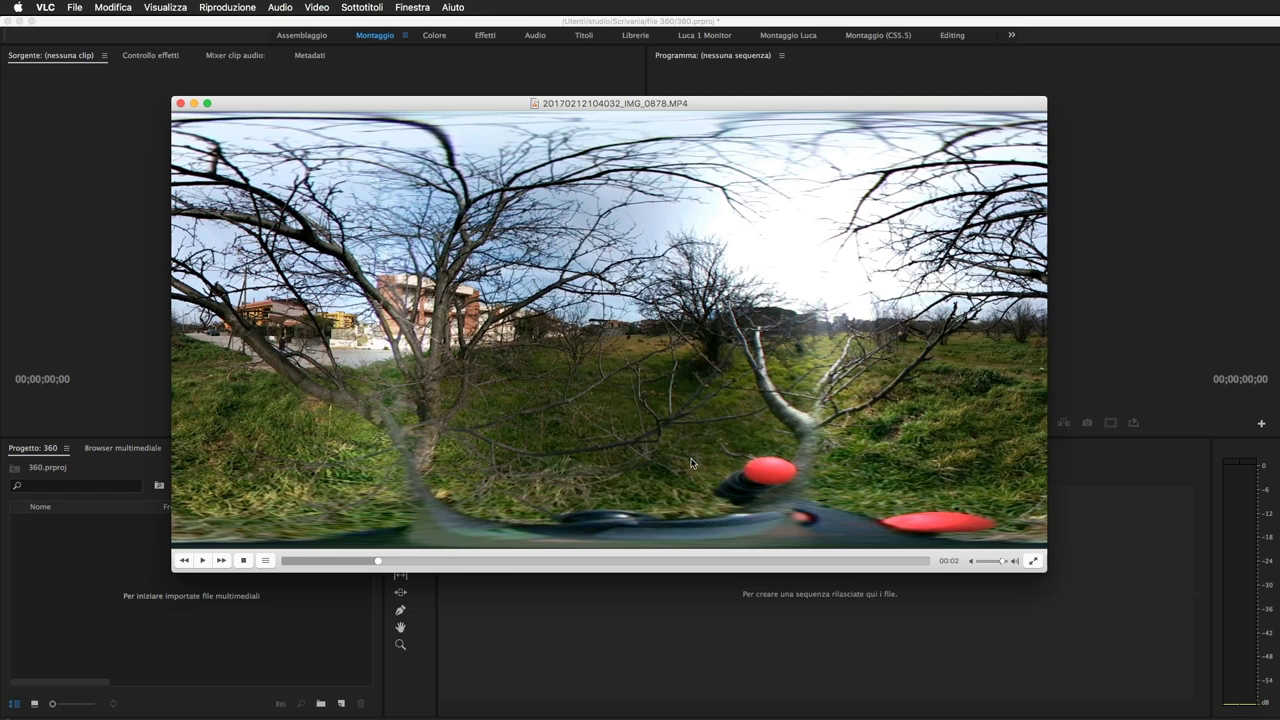
pyautogui.moveTo(686, 409); pyautogui.dragTo(807, 419)
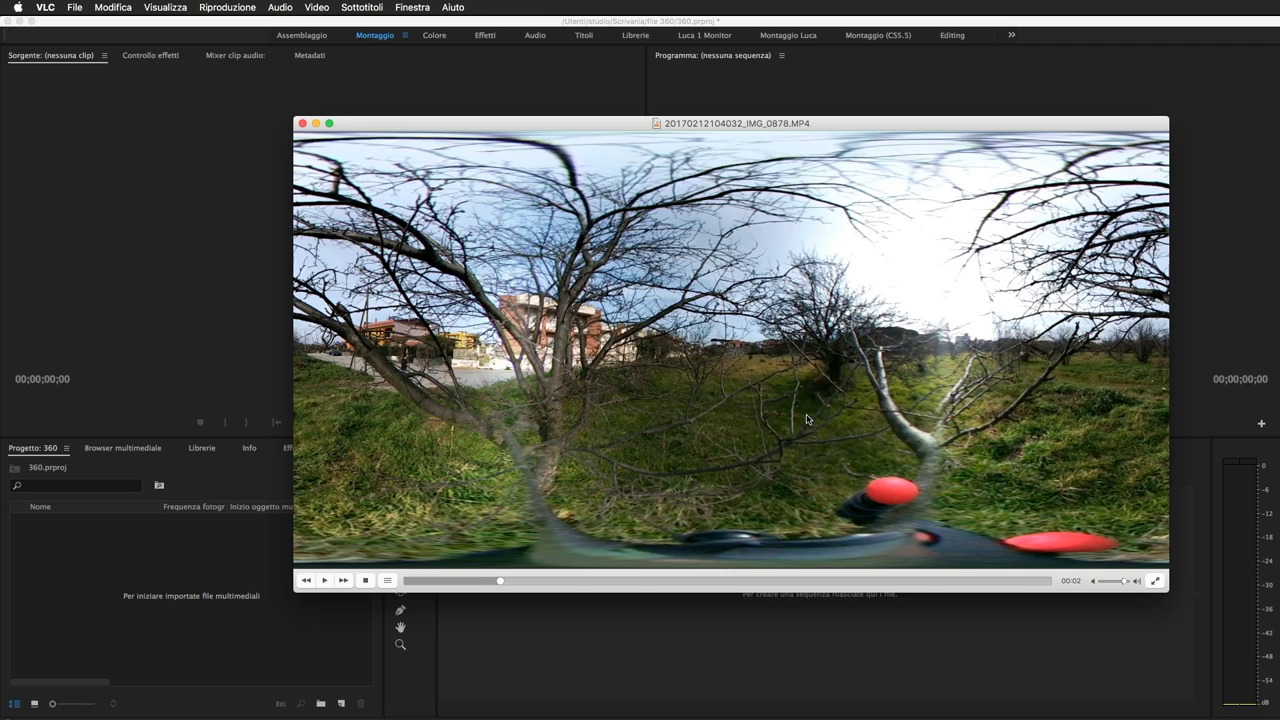
pyautogui.moveTo(807, 419); pyautogui.dragTo(768, 405)
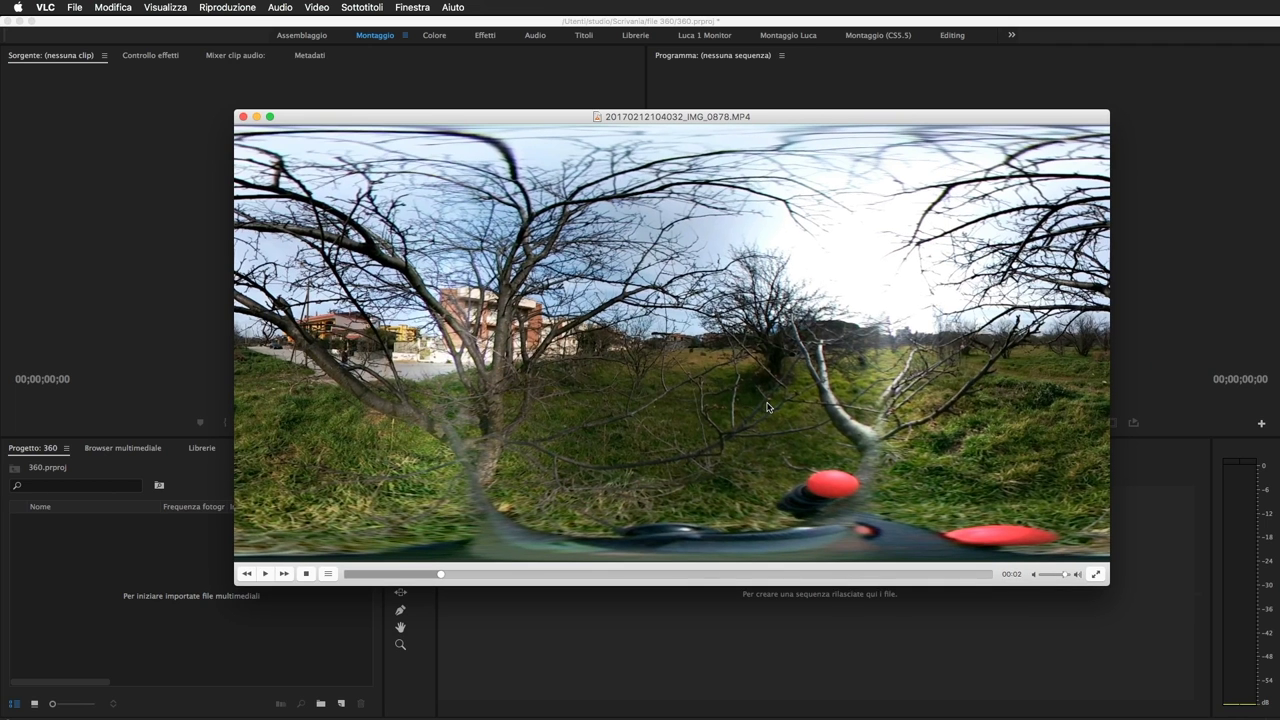
pyautogui.moveTo(768, 407); pyautogui.dragTo(765, 411)
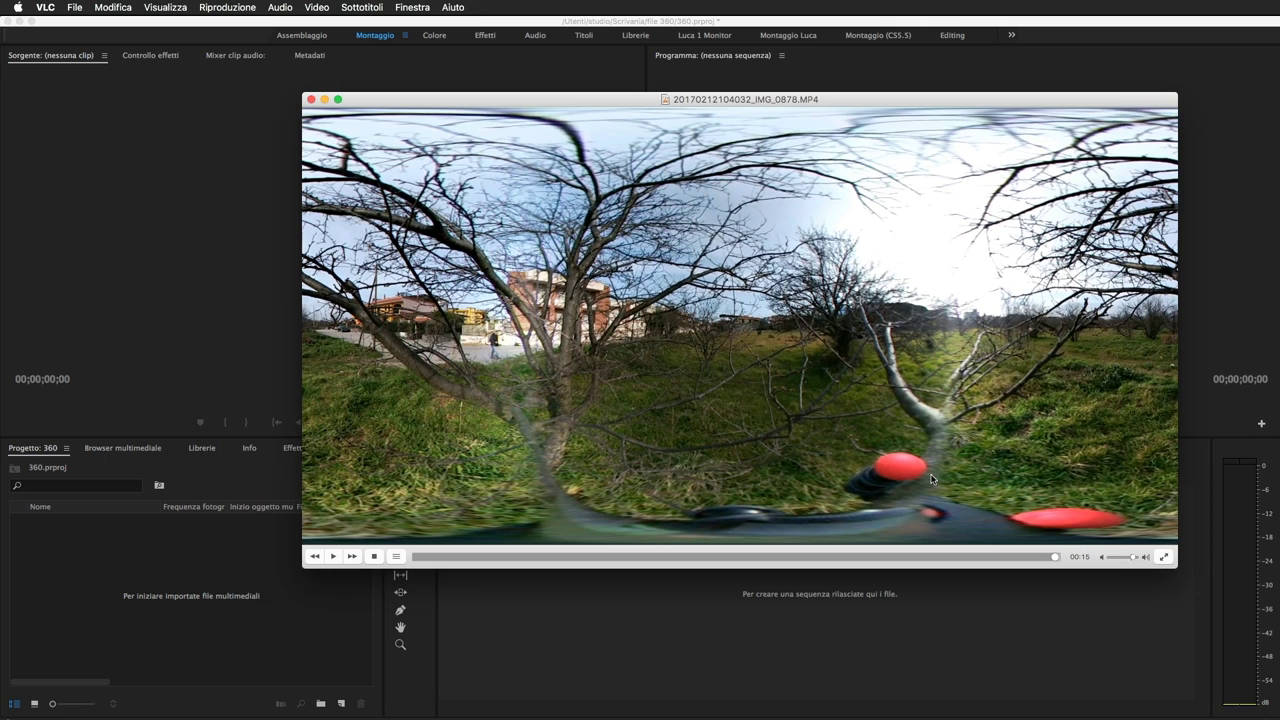
# Rewind the clip to the start and quit VLC
pyautogui.moveTo(557, 564)
pyautogui.mouseDown()
pyautogui.moveTo(404, 564)
pyautogui.moveTo(849, 557)
pyautogui.mouseUp()
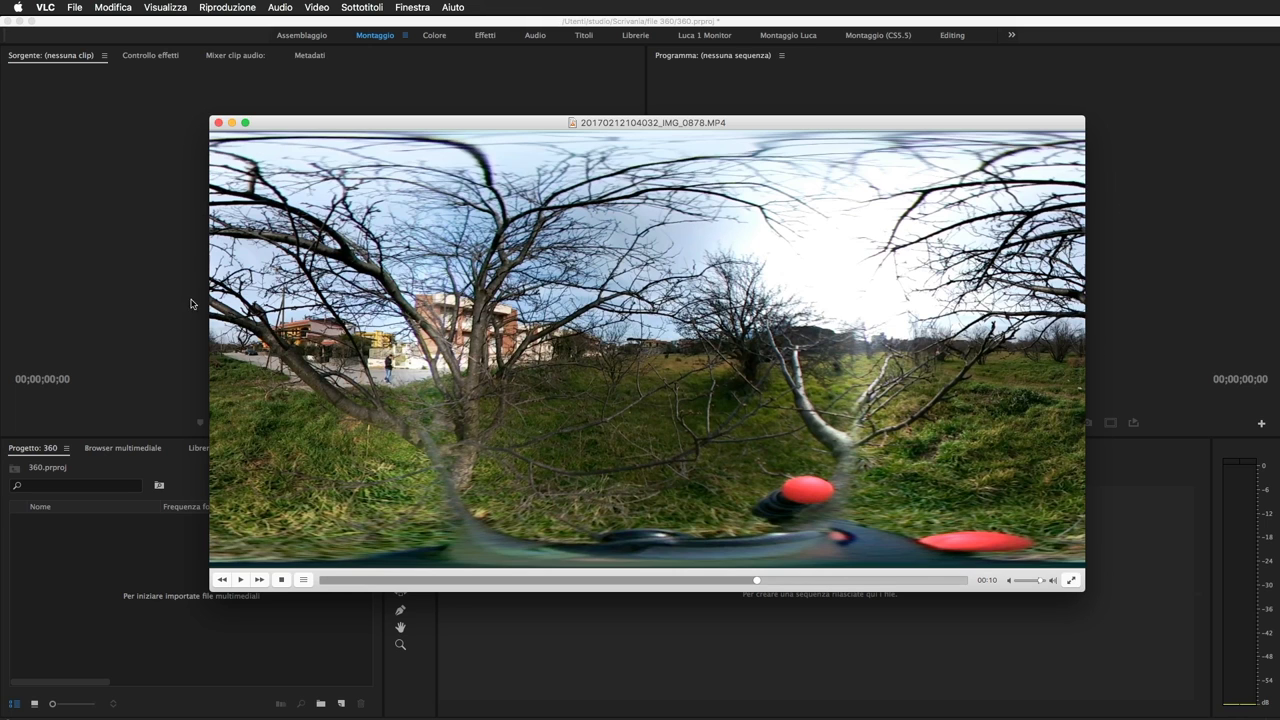
pyautogui.moveTo(858, 446); pyautogui.dragTo(928, 440)
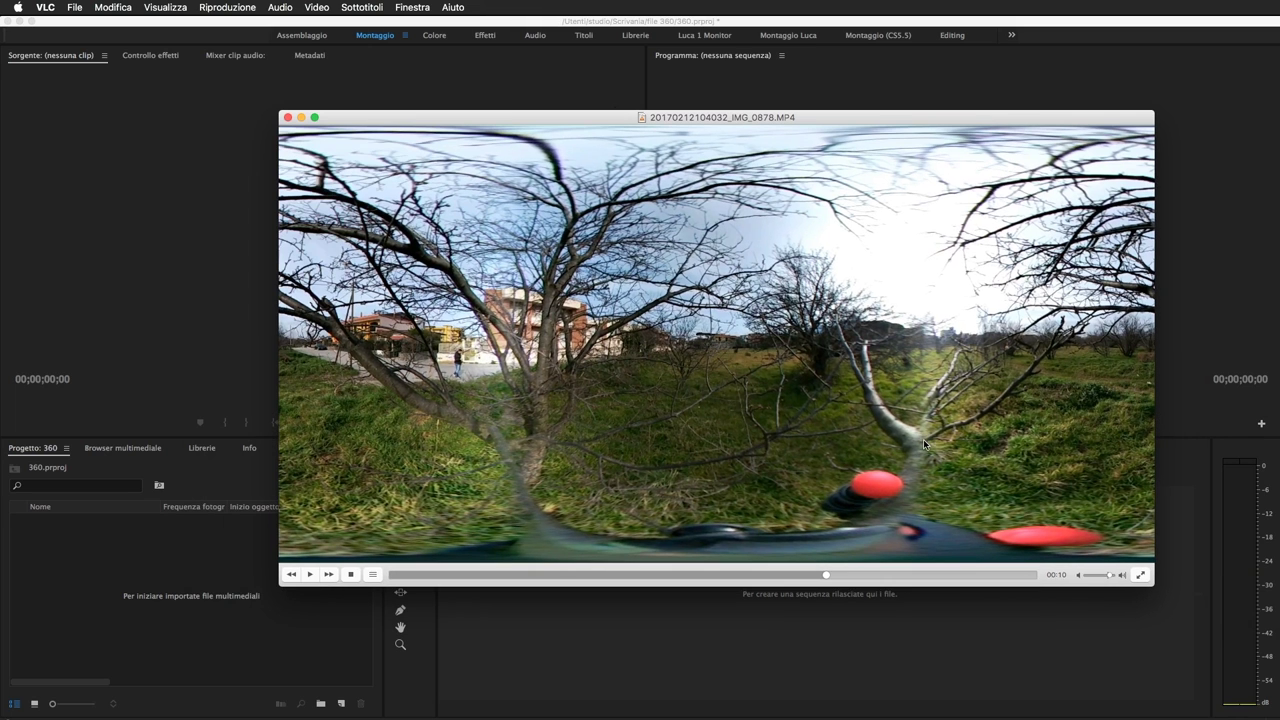
pyautogui.moveTo(793, 518); pyautogui.dragTo(865, 514)
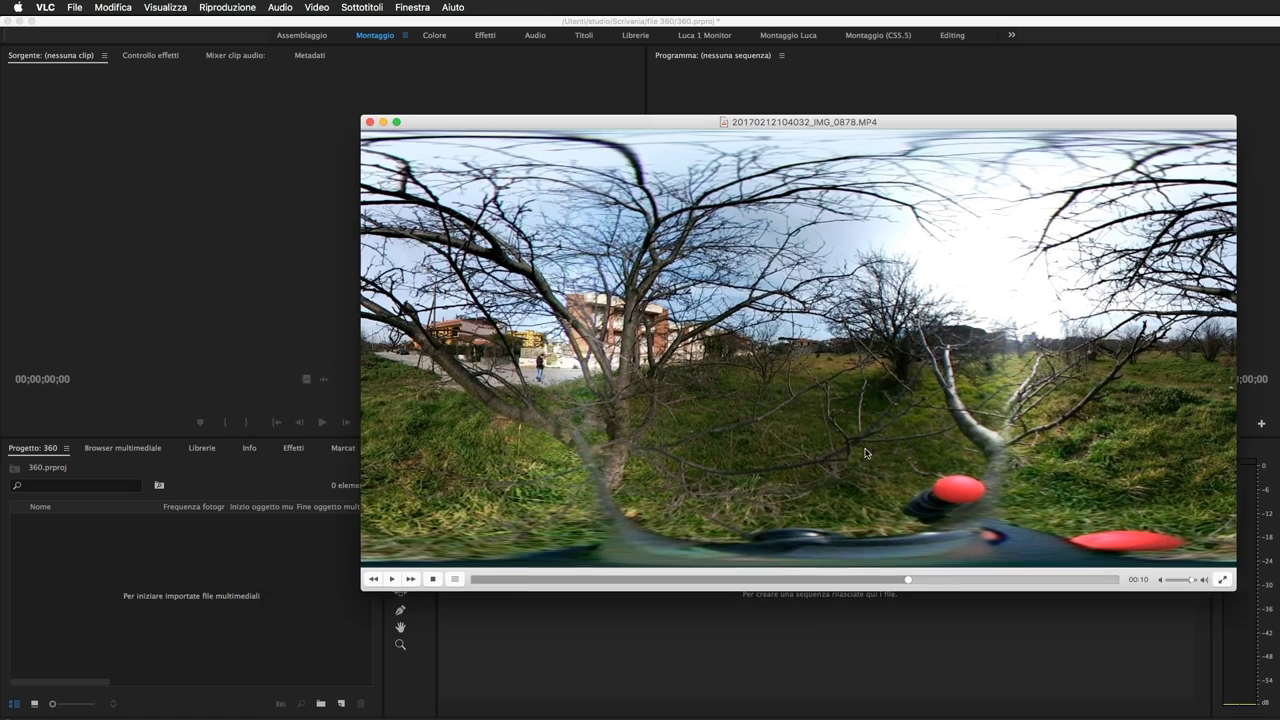
pyautogui.press('super+q')
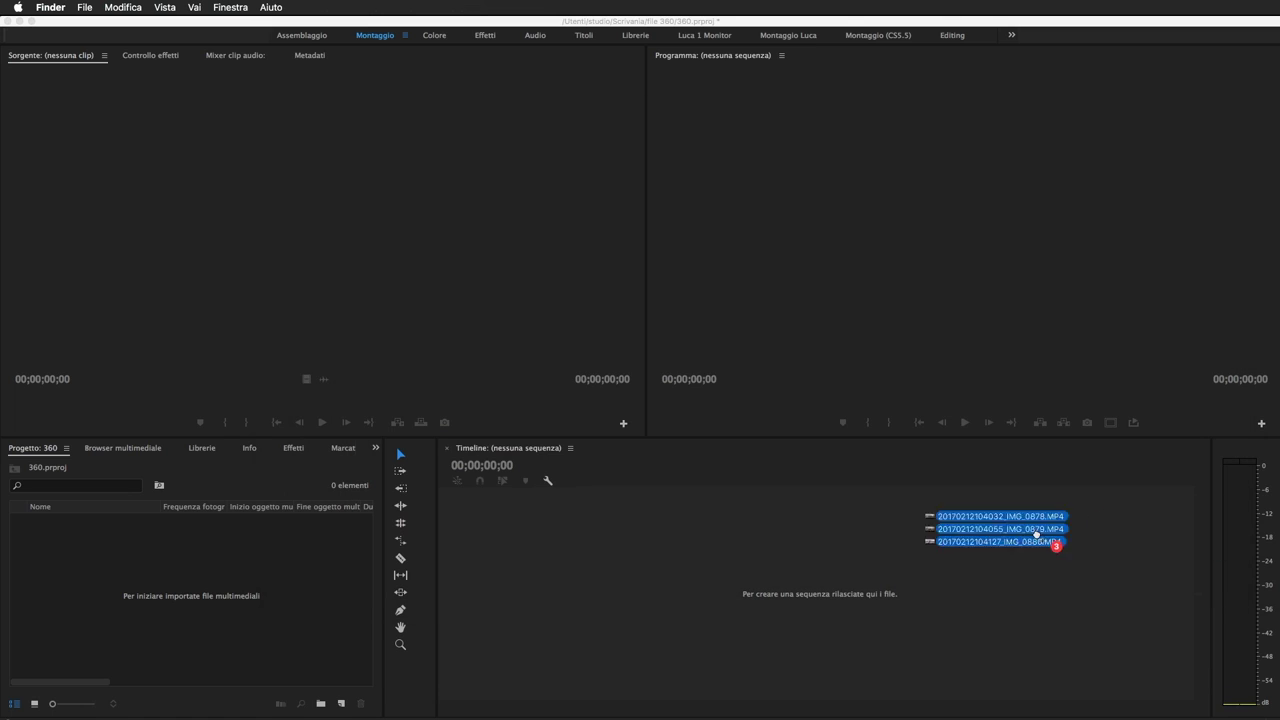
pyautogui.moveTo(1057, 543); pyautogui.dragTo(284, 609)
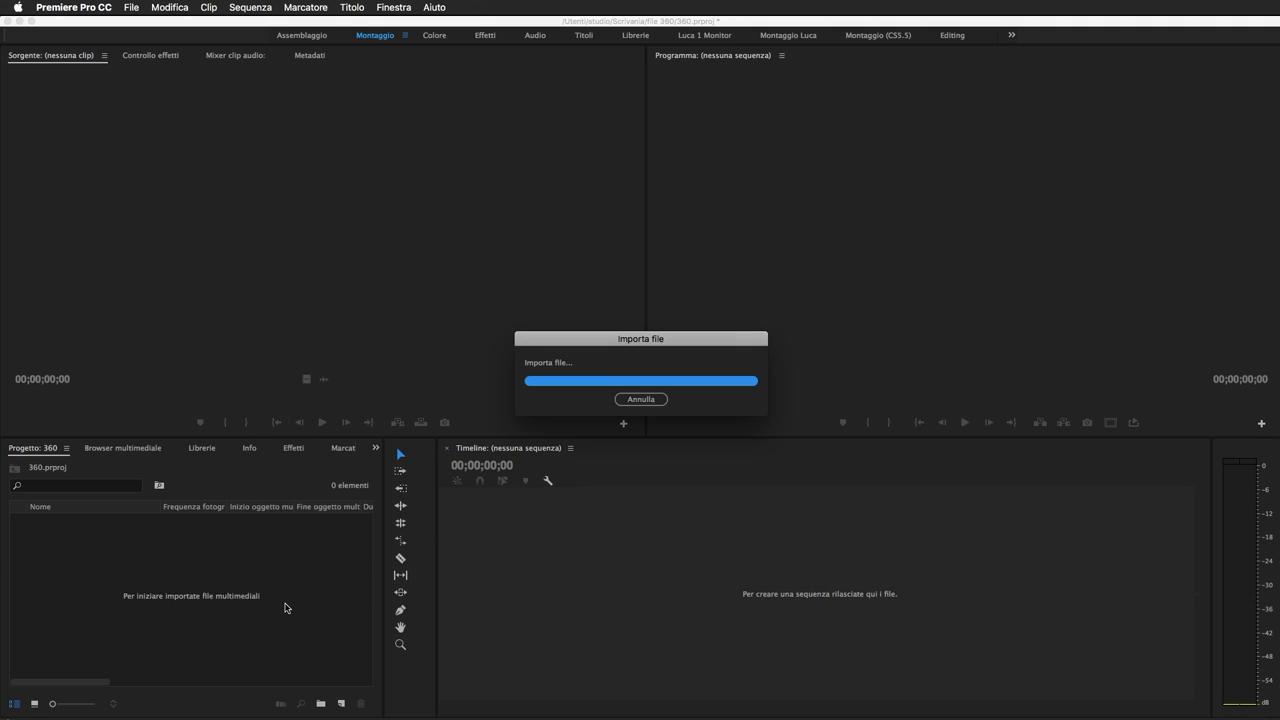
pyautogui.click(285, 607)
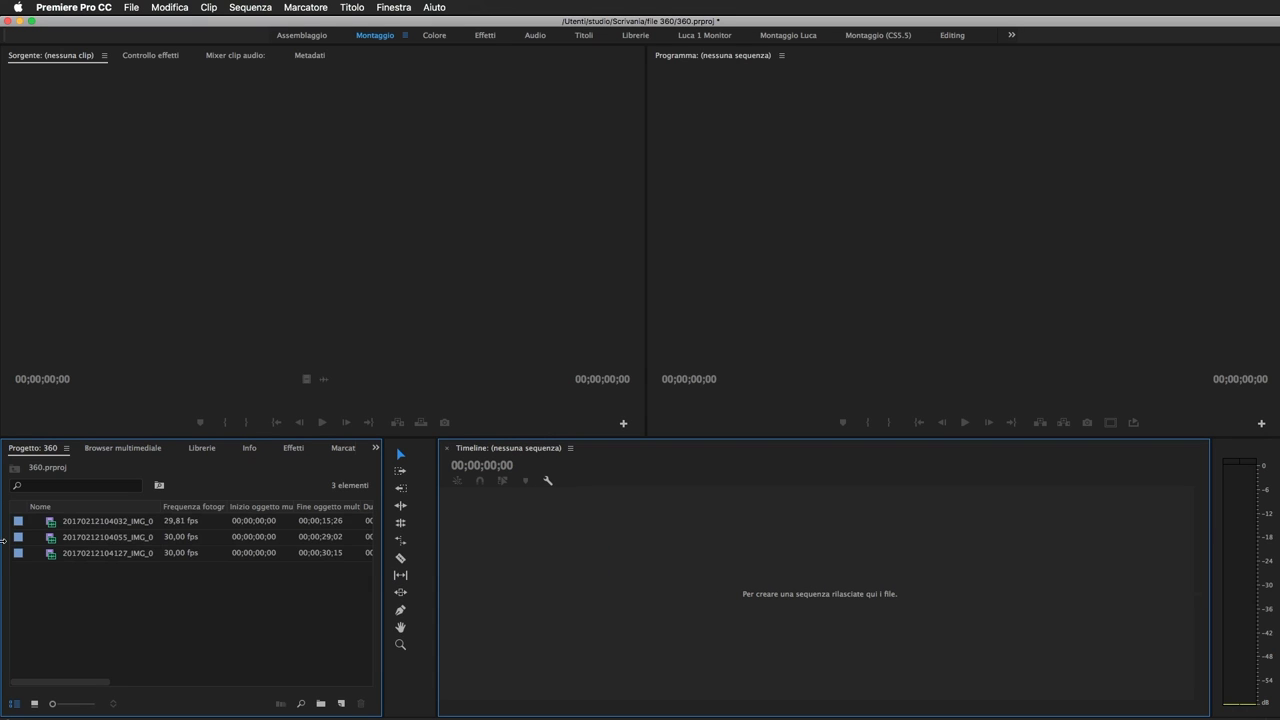
pyautogui.click(107, 537)
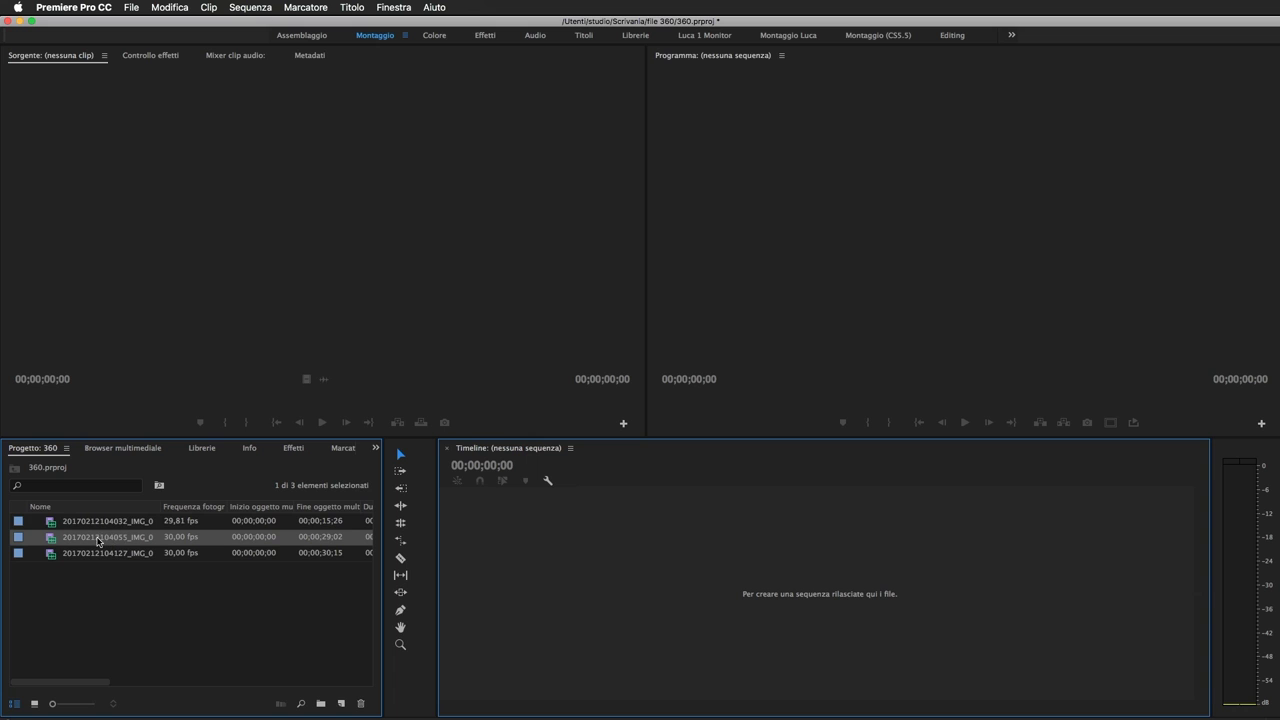
# Create a sequence from IMG_0879, expand its V1/A1 tracks, then delete that sequence
pyautogui.moveTo(48, 541); pyautogui.dragTo(569, 621)
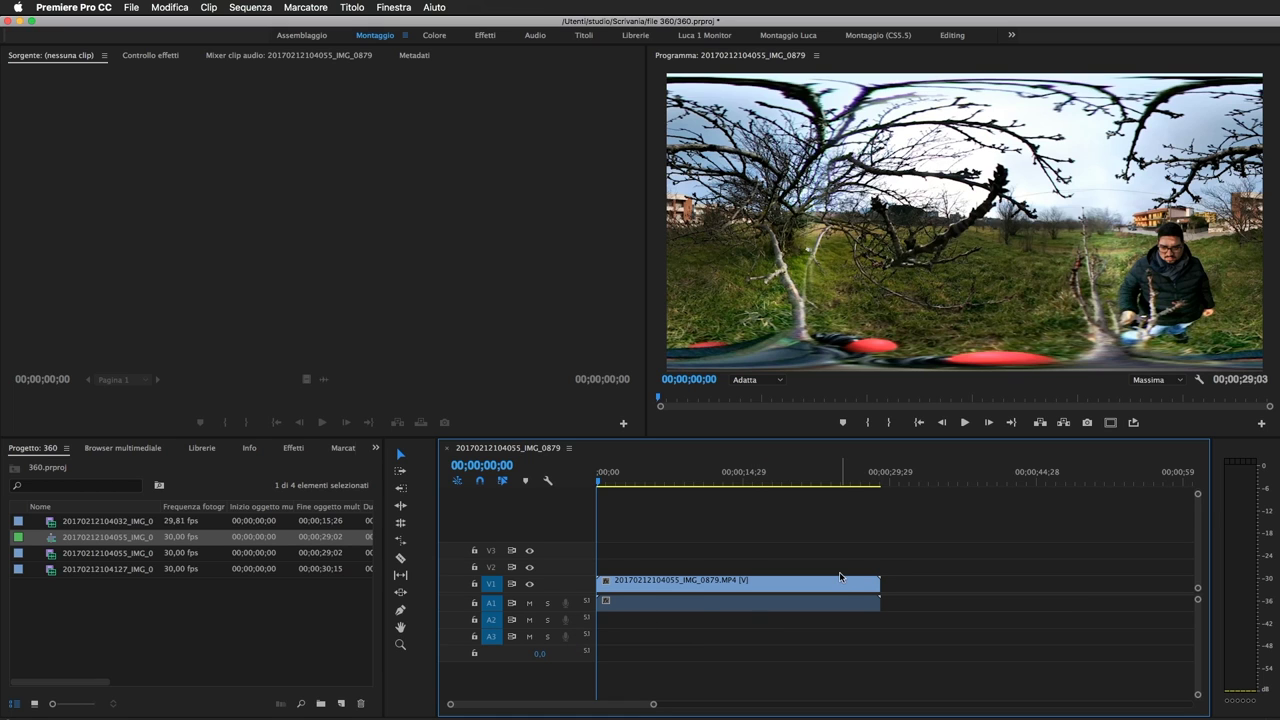
pyautogui.doubleClick(491, 592)
pyautogui.doubleClick(494, 608)
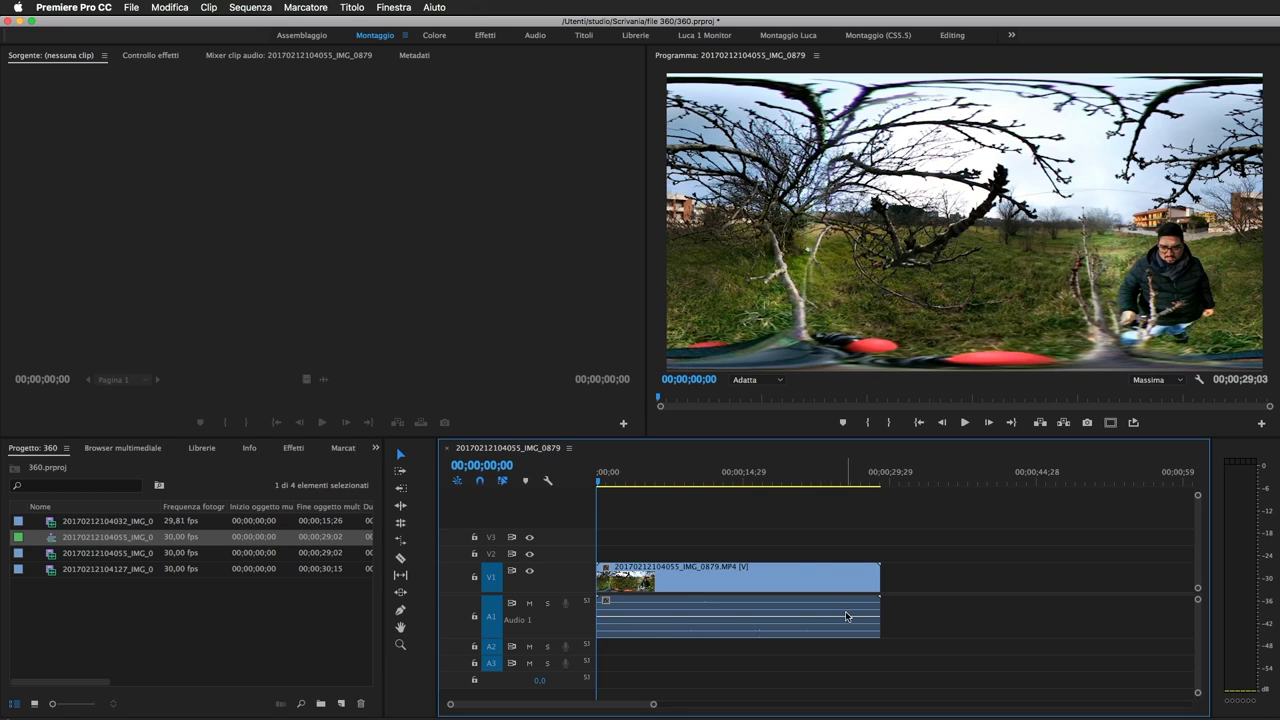
pyautogui.click(52, 543)
pyautogui.press('Delete')
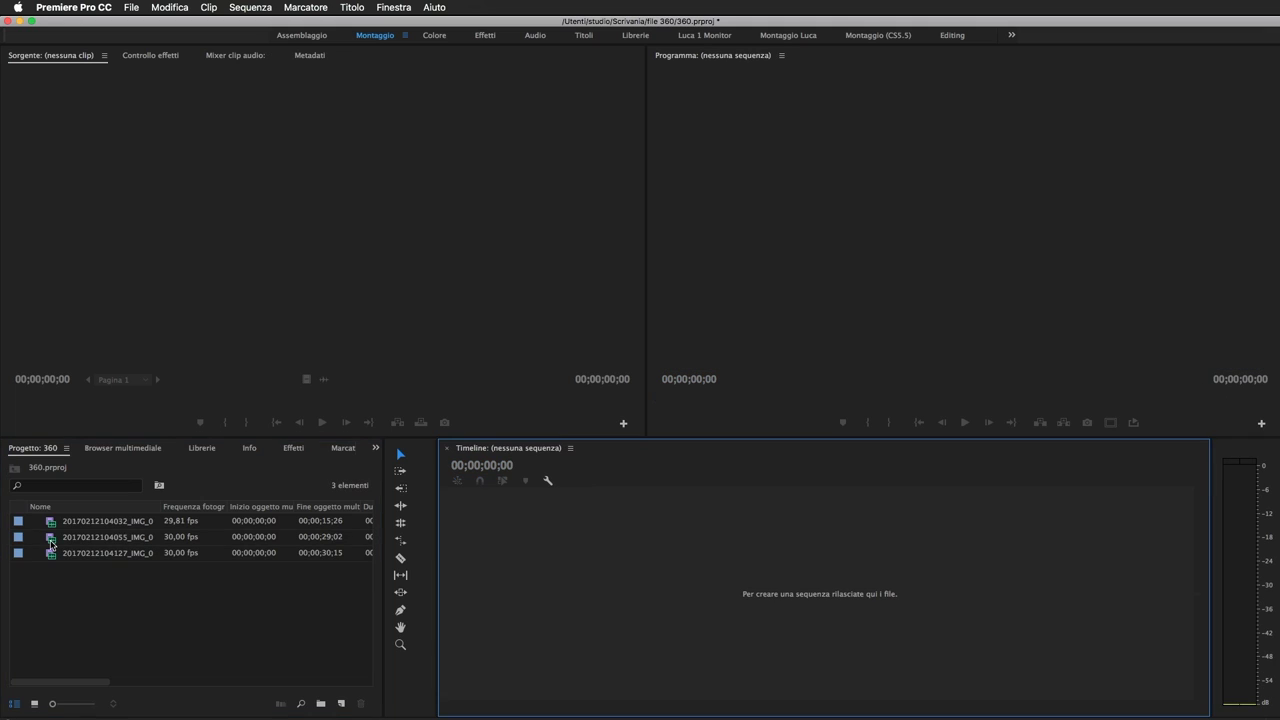
pyautogui.moveTo(52, 543); pyautogui.dragTo(736, 581)
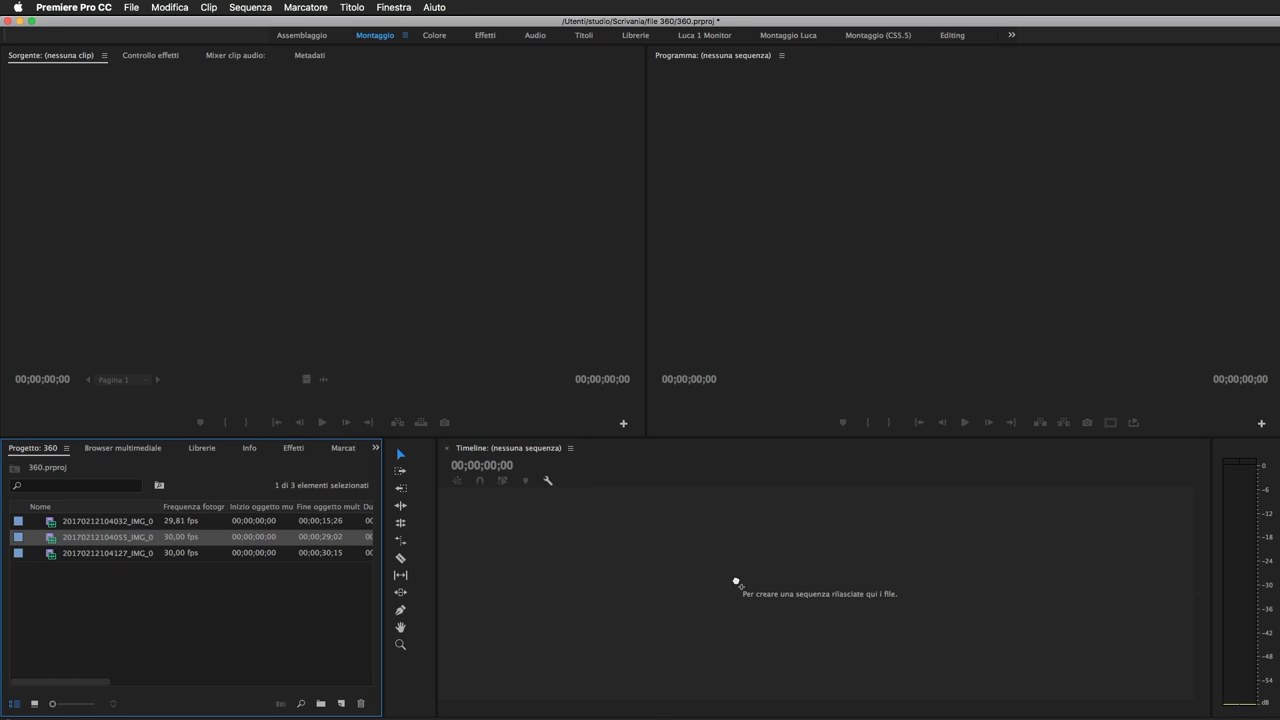
pyautogui.moveTo(736, 581); pyautogui.dragTo(726, 562)
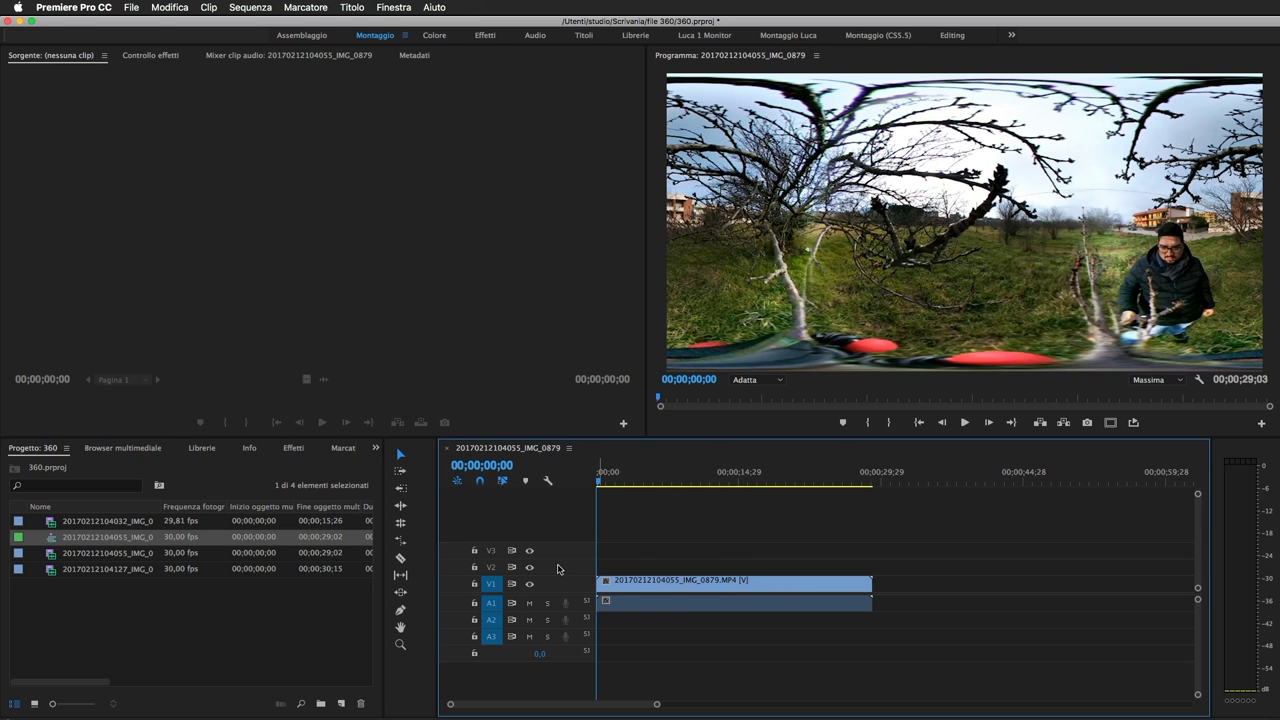
pyautogui.doubleClick(492, 584)
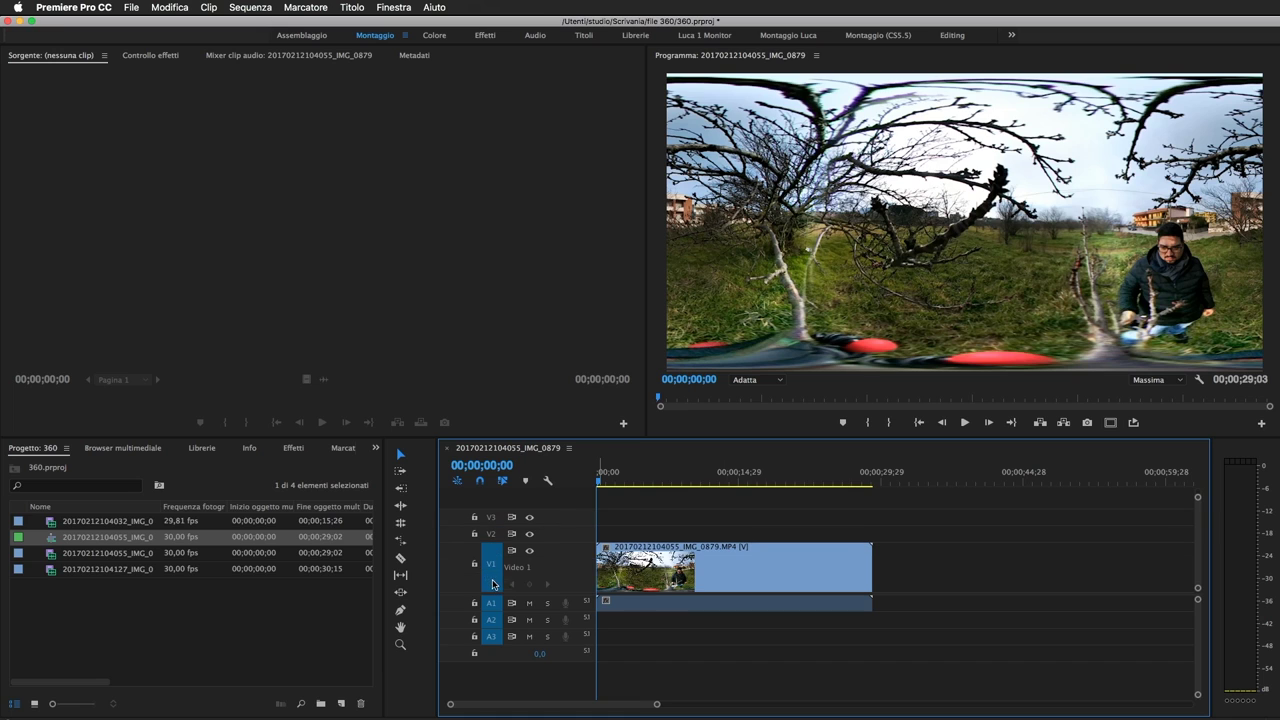
pyautogui.doubleClick(490, 605)
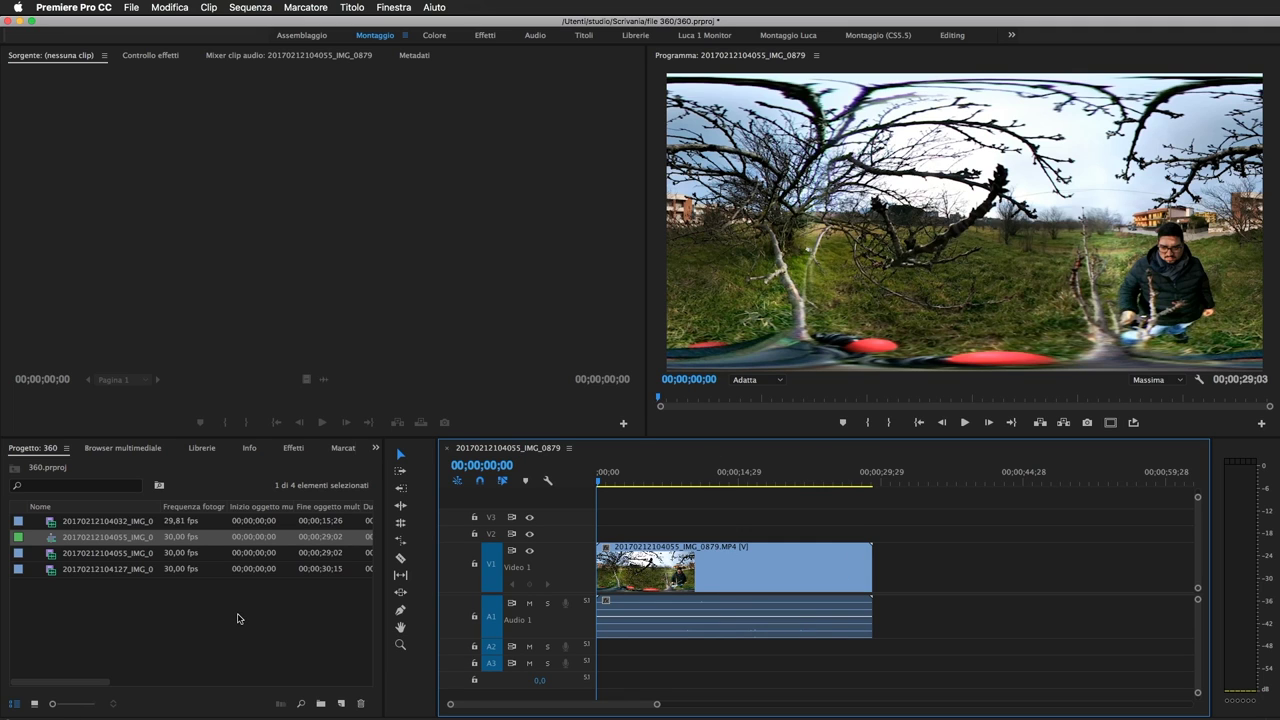
pyautogui.doubleClick(492, 622)
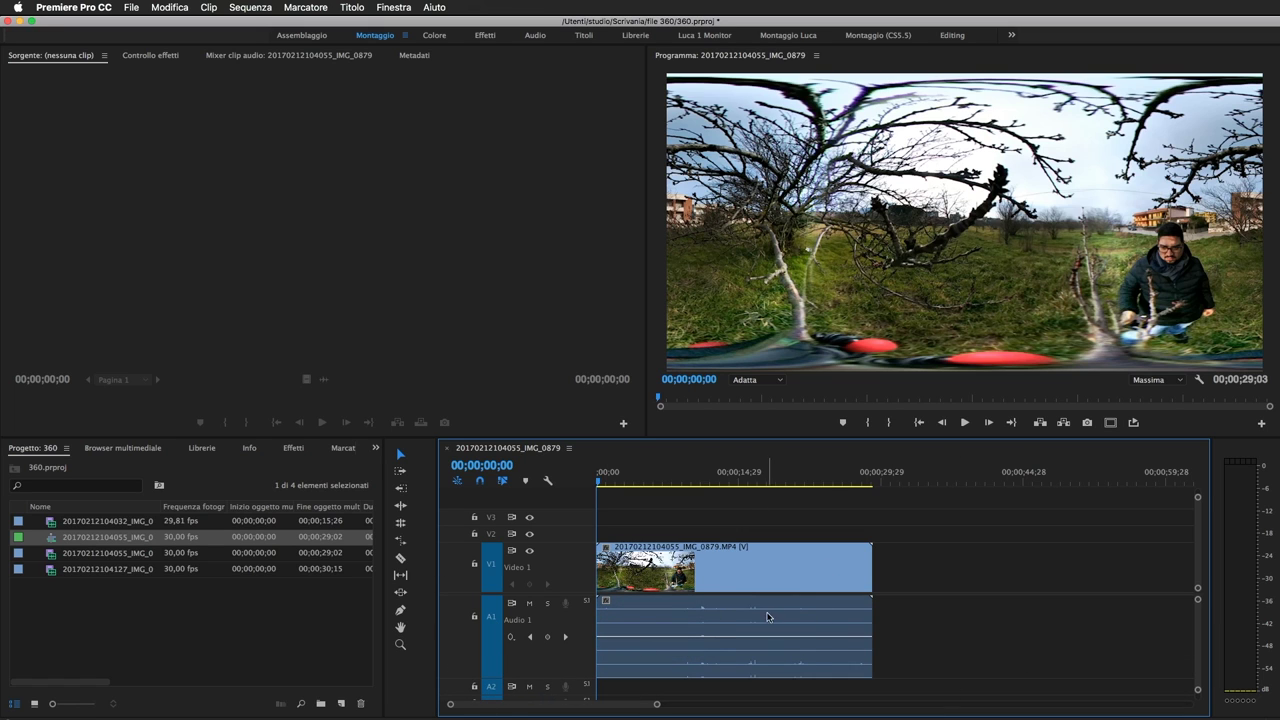
pyautogui.click(652, 630)
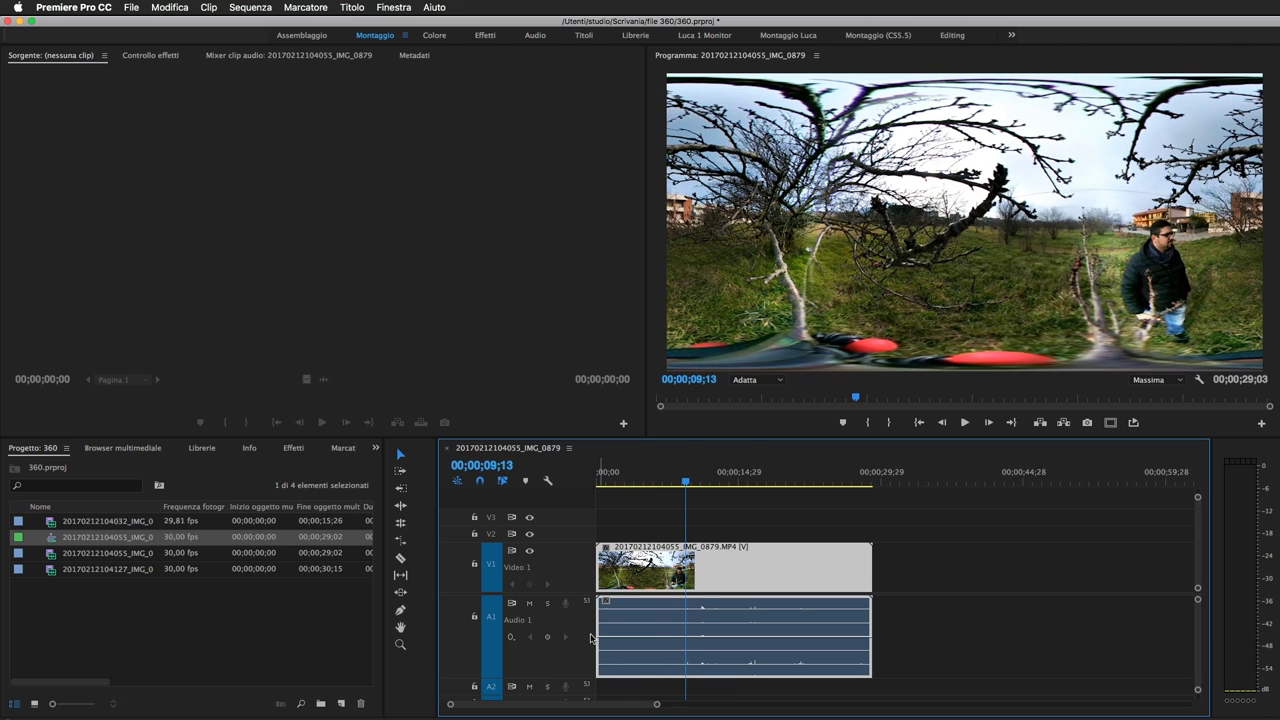
pyautogui.moveTo(690, 478)
pyautogui.mouseDown()
pyautogui.moveTo(622, 480)
pyautogui.moveTo(830, 548)
pyautogui.moveTo(658, 538)
pyautogui.mouseUp()
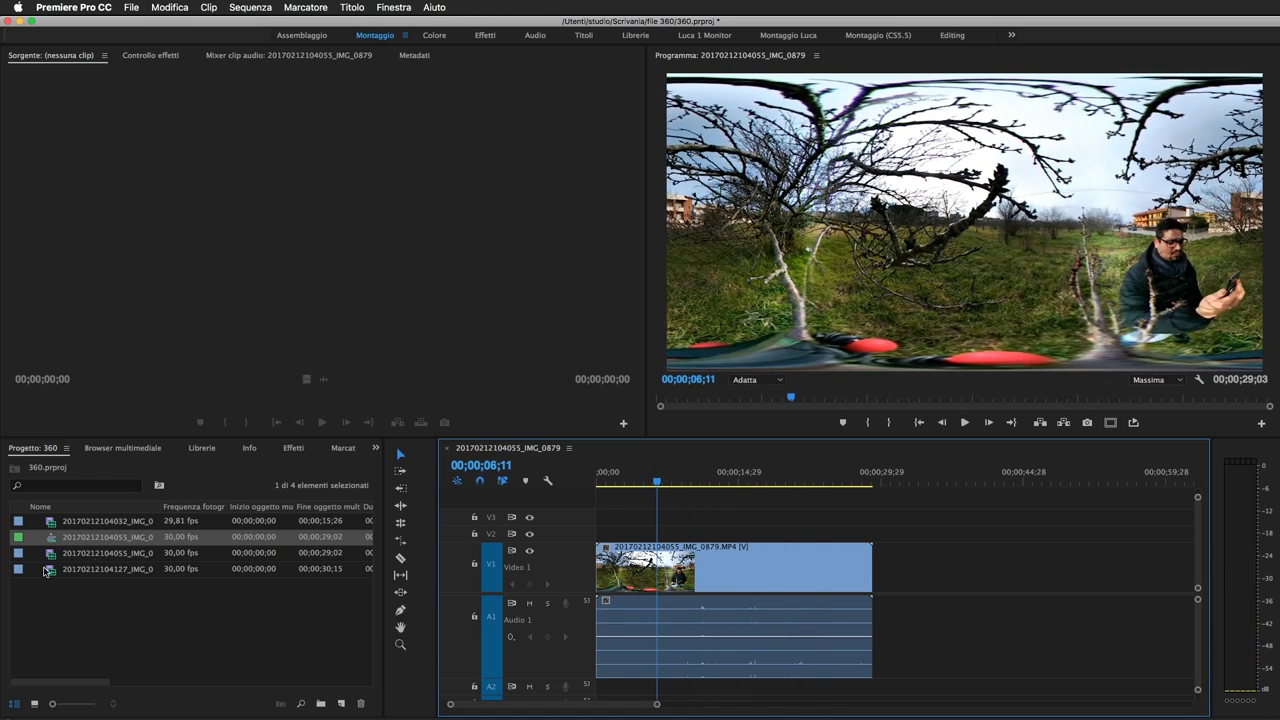
pyautogui.click(130, 553)
pyautogui.moveTo(130, 569)
pyautogui.mouseDown()
pyautogui.moveTo(966, 610)
pyautogui.moveTo(880, 605)
pyautogui.mouseUp()
pyautogui.moveTo(100, 521)
pyautogui.mouseDown()
pyautogui.moveTo(897, 595)
pyautogui.moveTo(881, 595)
pyautogui.mouseUp()
pyautogui.moveTo(893, 470)
pyautogui.mouseDown()
pyautogui.moveTo(918, 468)
pyautogui.moveTo(690, 483)
pyautogui.moveTo(825, 470)
pyautogui.moveTo(775, 476)
pyautogui.moveTo(805, 463)
pyautogui.mouseUp()
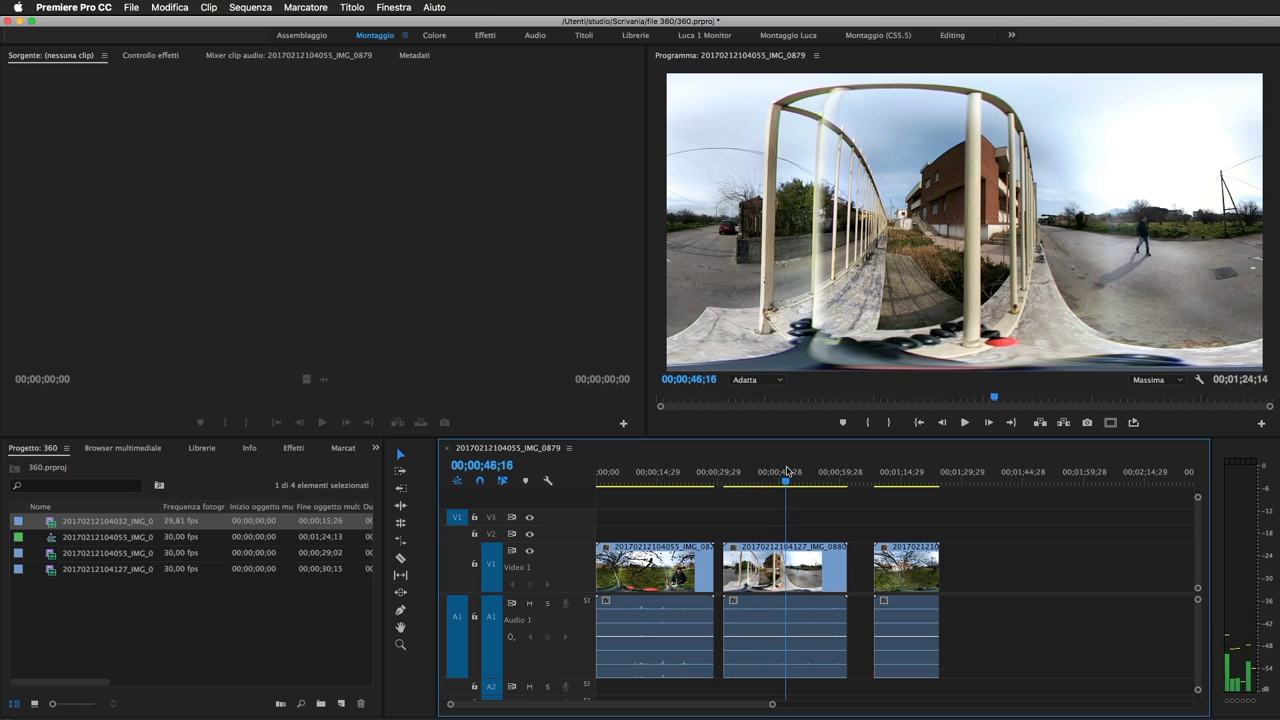
pyautogui.moveTo(717, 470); pyautogui.dragTo(760, 472)
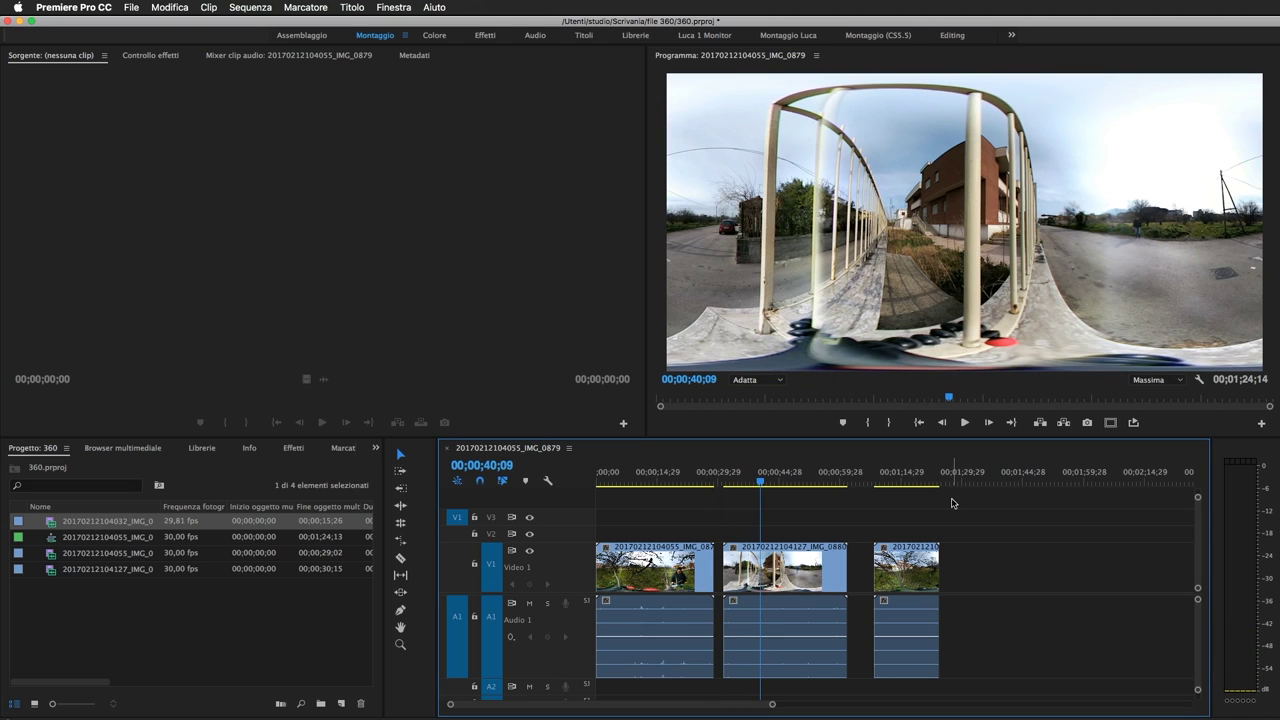
pyautogui.click(767, 483)
pyautogui.moveTo(767, 483); pyautogui.dragTo(696, 480)
pyautogui.moveTo(680, 481); pyautogui.dragTo(913, 471)
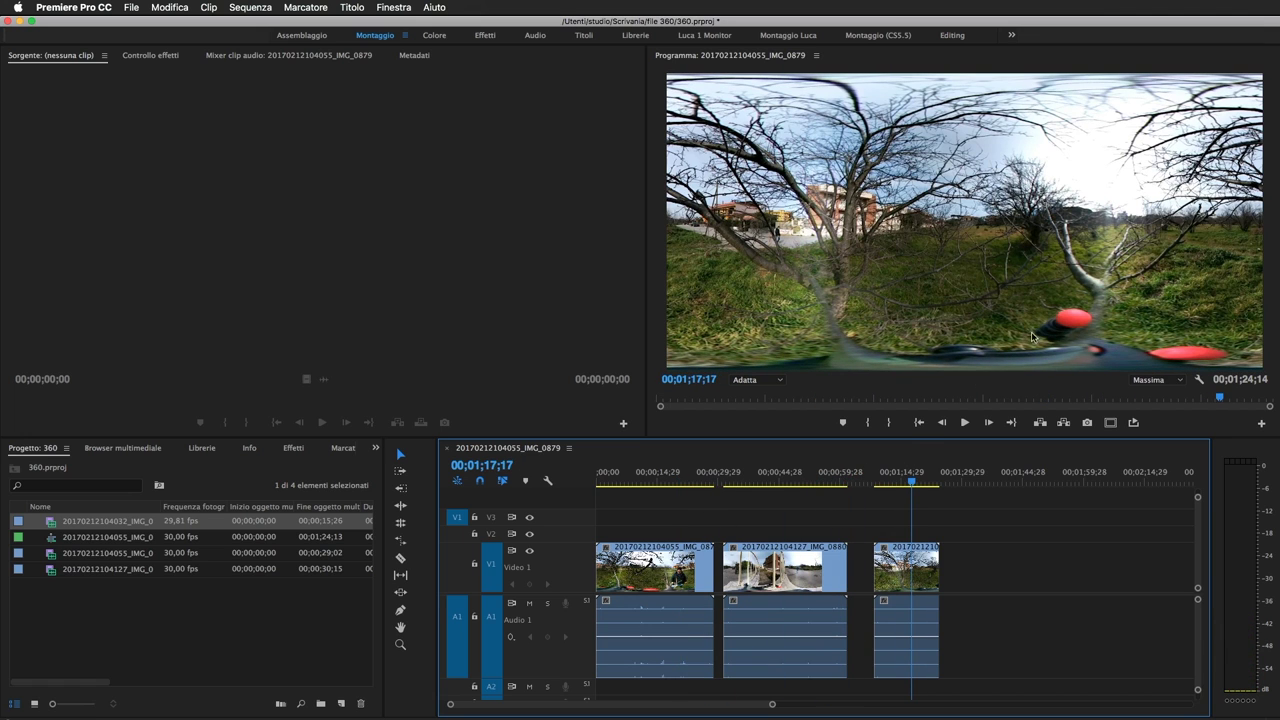
pyautogui.click(1235, 328)
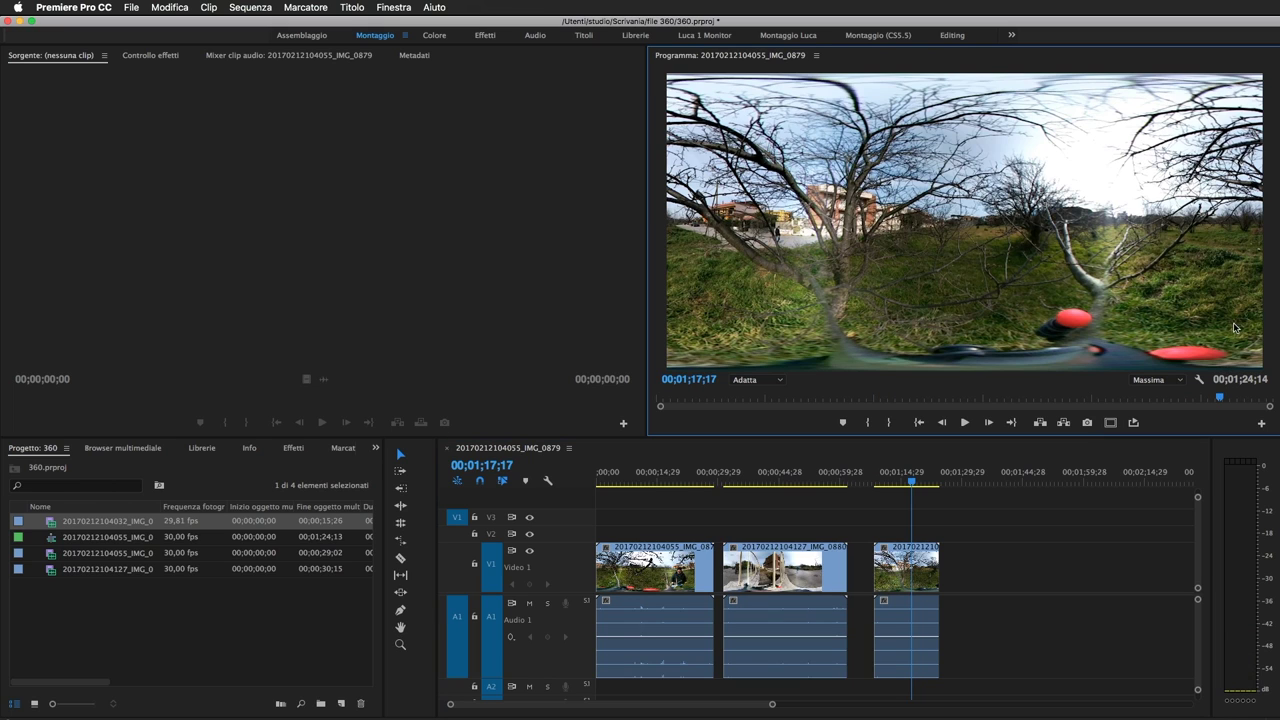
# Add the 'Attiva/disattiva visualizzazione video VR' button to the end of the Program monitor's controls
pyautogui.click(1261, 424)
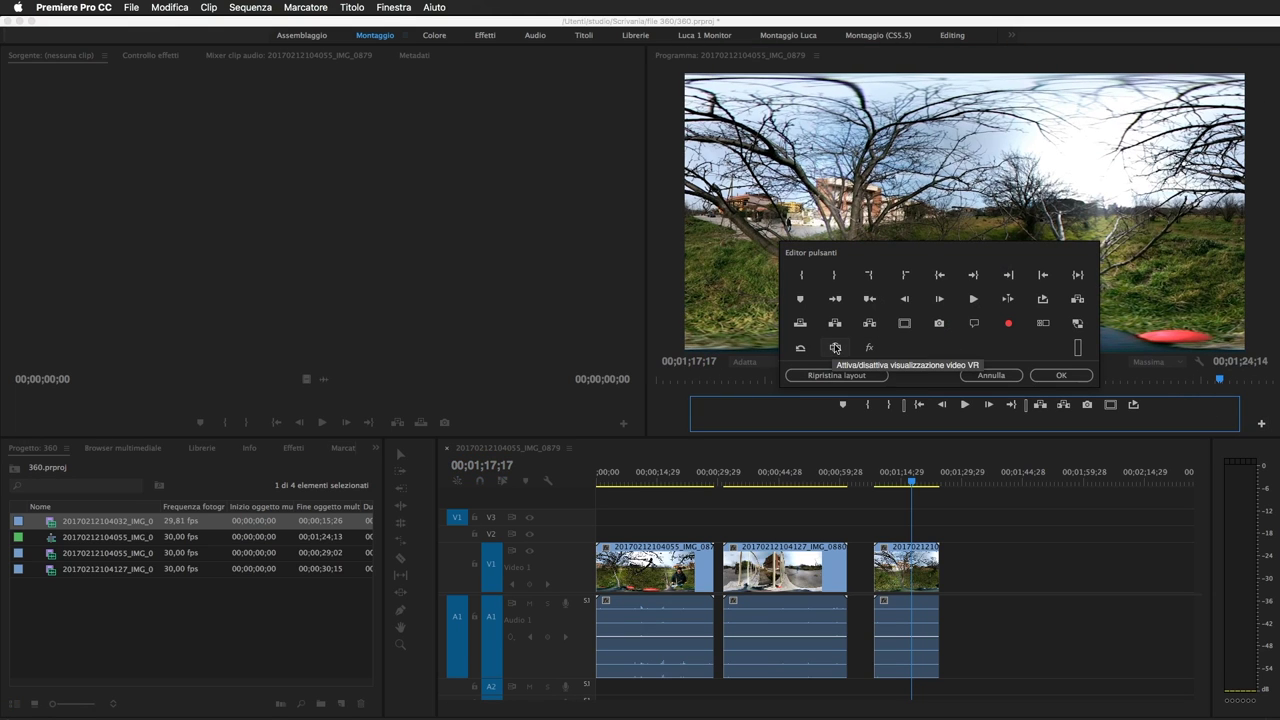
pyautogui.moveTo(835, 347); pyautogui.dragTo(1165, 409)
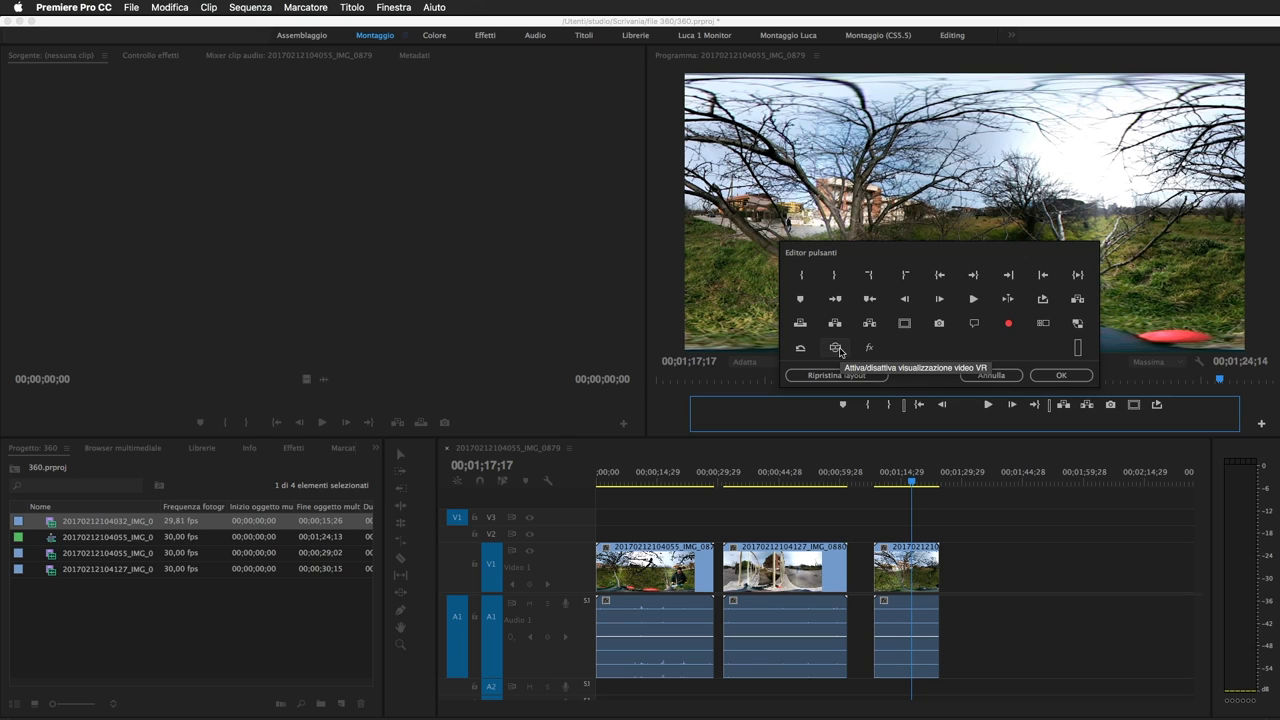
pyautogui.moveTo(840, 351); pyautogui.dragTo(1200, 410)
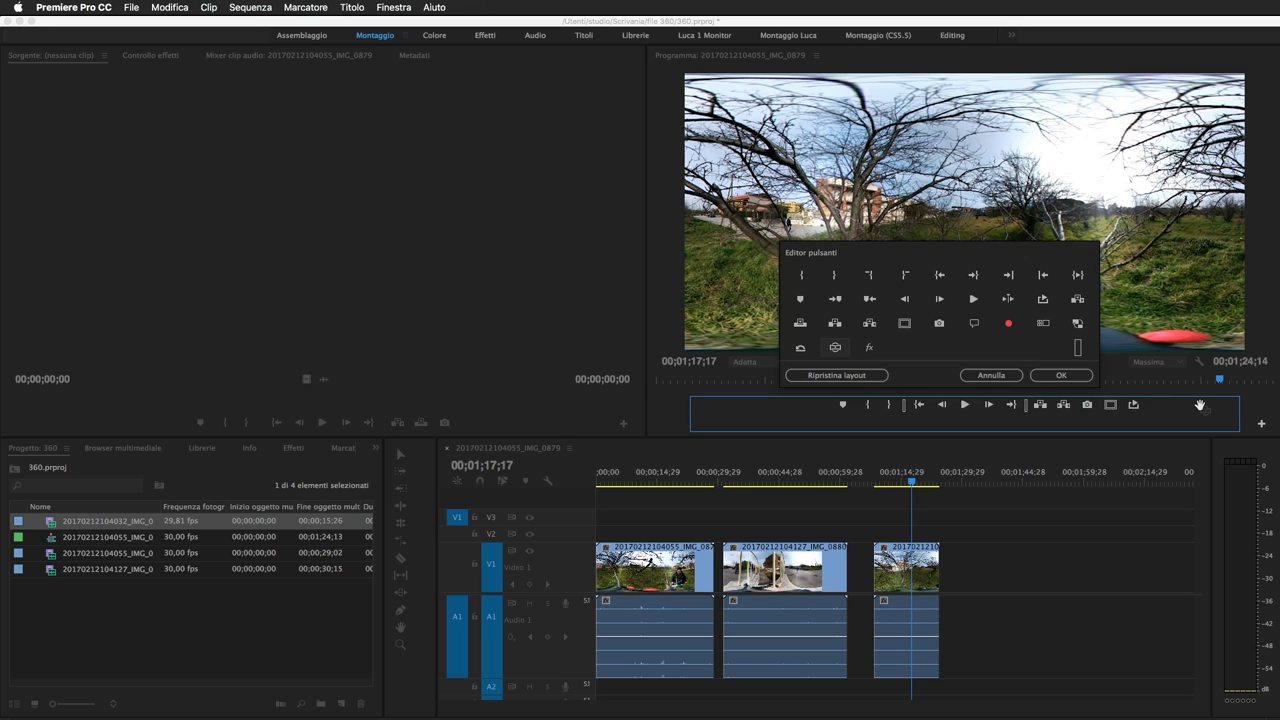
pyautogui.click(1081, 377)
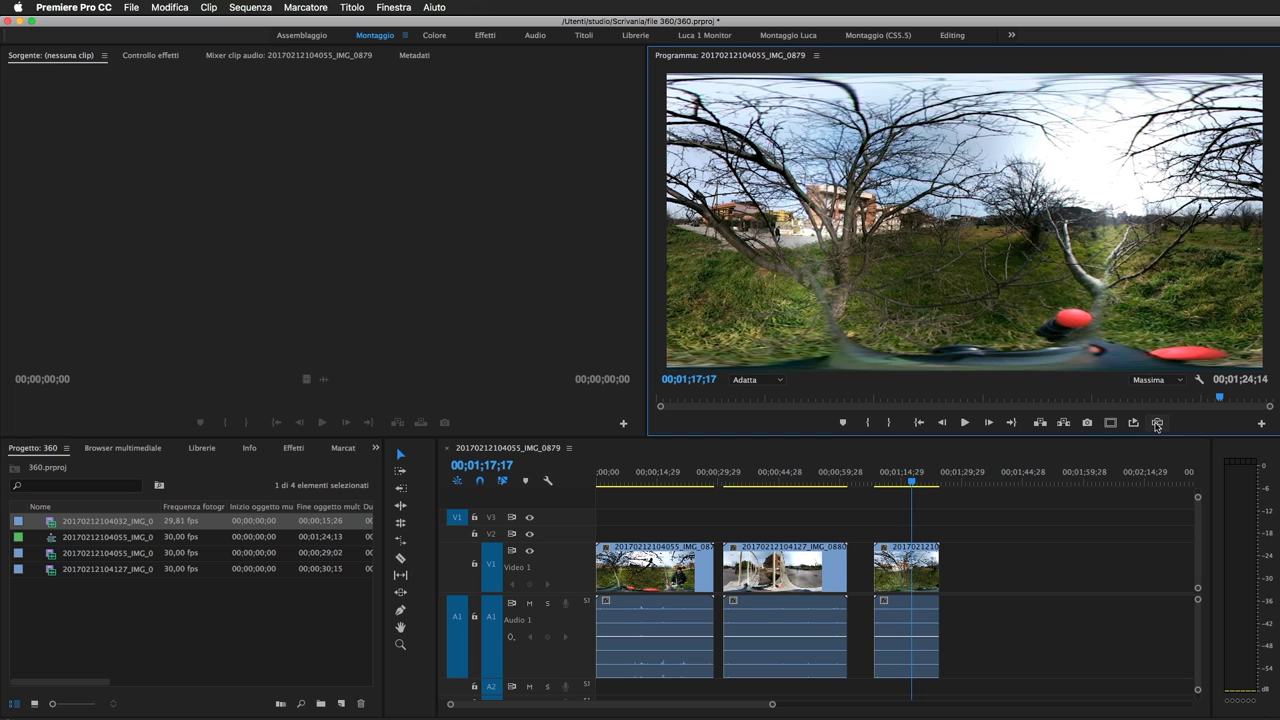
# Switch the Program monitor to VR display and pan left around the scene
pyautogui.click(1157, 424)
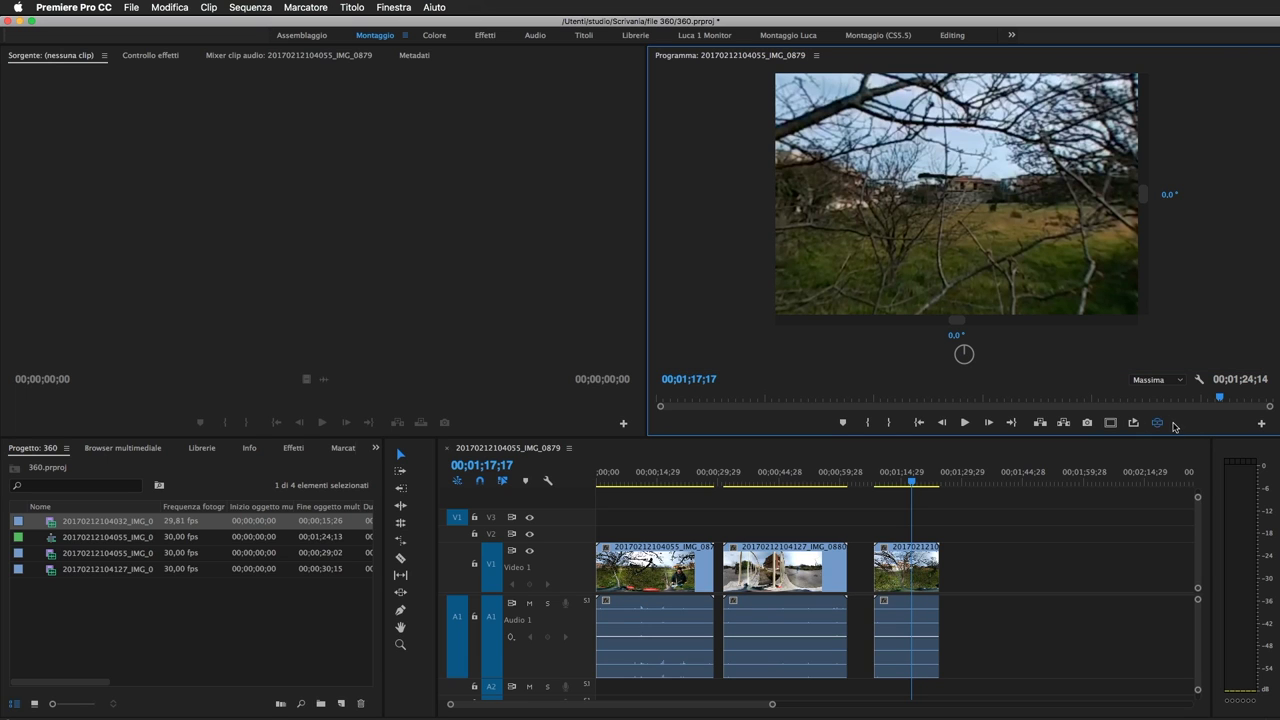
pyautogui.moveTo(949, 255)
pyautogui.mouseDown()
pyautogui.moveTo(1009, 212)
pyautogui.moveTo(984, 243)
pyautogui.moveTo(830, 186)
pyautogui.moveTo(946, 160)
pyautogui.moveTo(923, 217)
pyautogui.moveTo(1037, 217)
pyautogui.mouseUp()
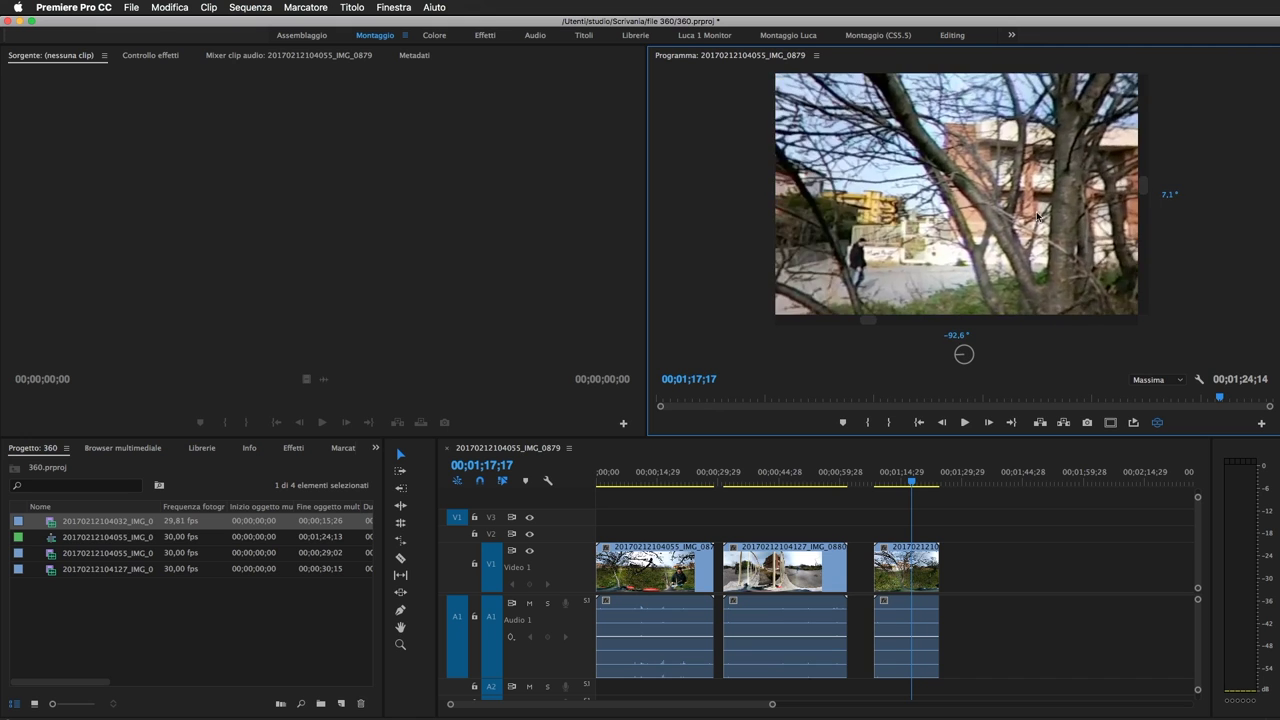
pyautogui.moveTo(1037, 217); pyautogui.dragTo(968, 220)
# Scrub back to 00;00;48;20 and turn the VR view to look down the road
pyautogui.moveTo(897, 479); pyautogui.dragTo(811, 492)
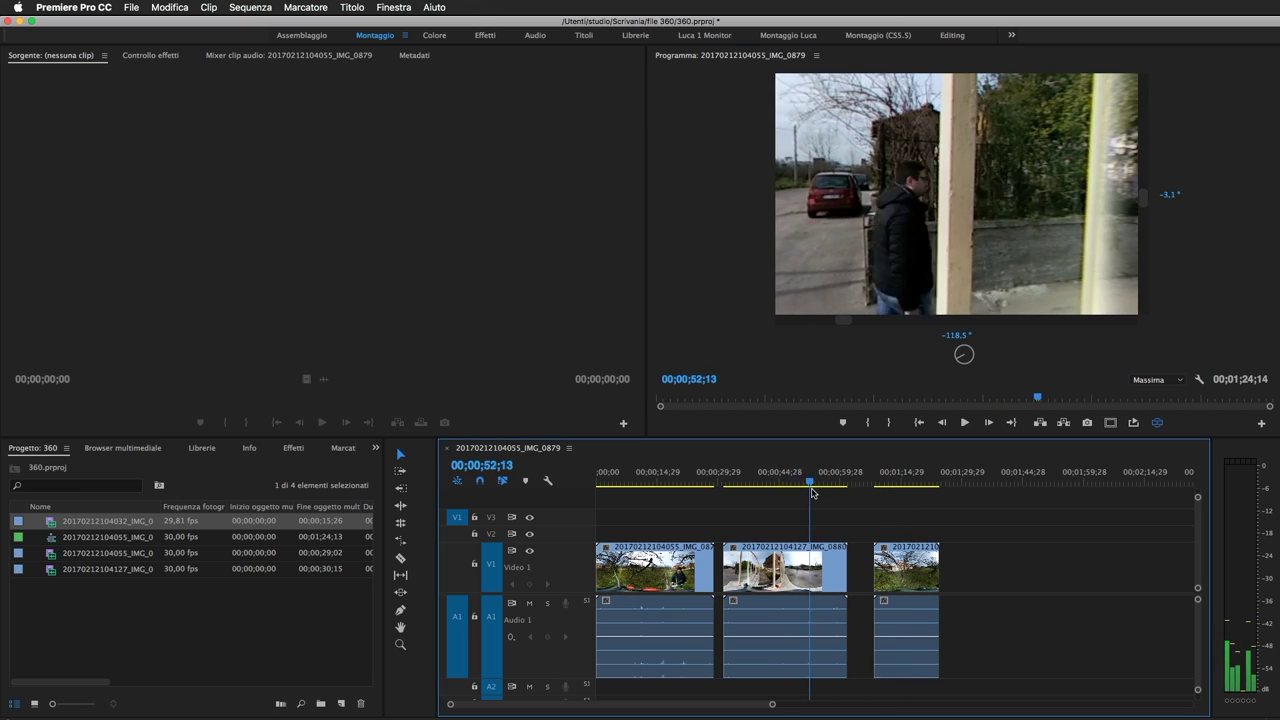
pyautogui.moveTo(811, 492); pyautogui.dragTo(813, 487)
pyautogui.moveTo(895, 210); pyautogui.dragTo(990, 196)
pyautogui.moveTo(812, 486); pyautogui.dragTo(795, 480)
pyautogui.moveTo(830, 220); pyautogui.dragTo(910, 214)
pyautogui.moveTo(1009, 245); pyautogui.dragTo(928, 259)
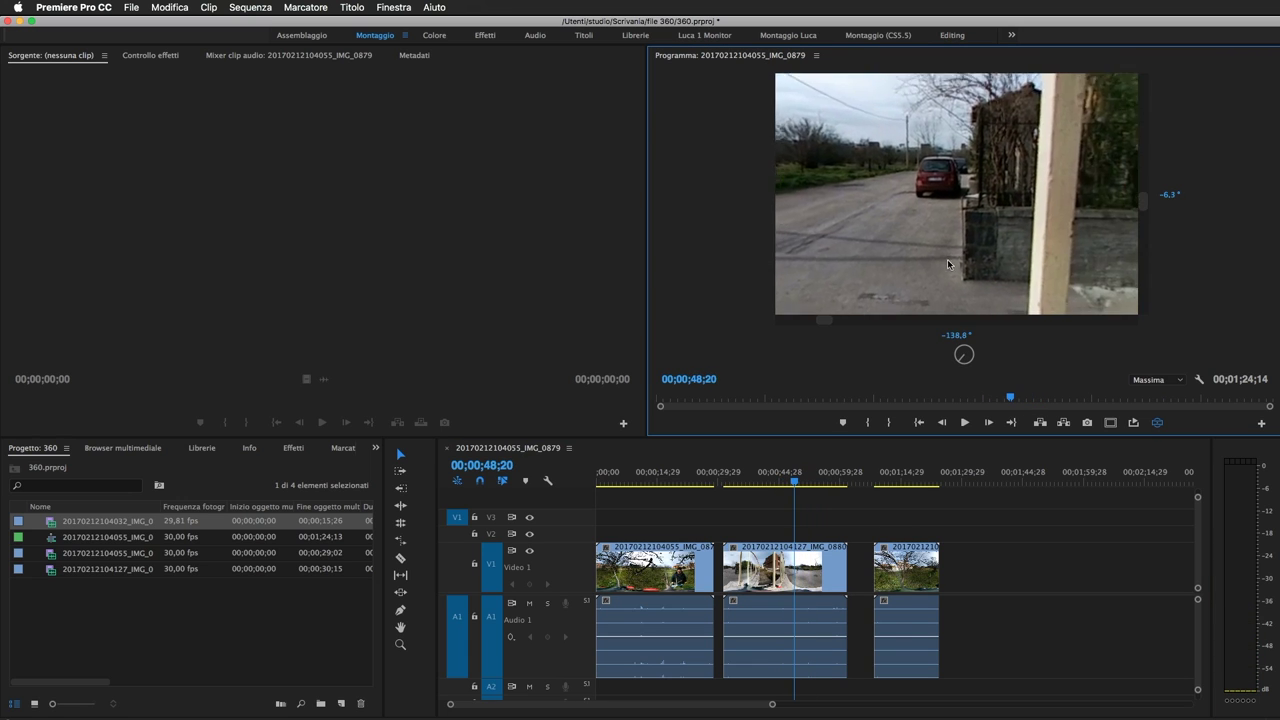
pyautogui.moveTo(806, 244); pyautogui.dragTo(999, 242)
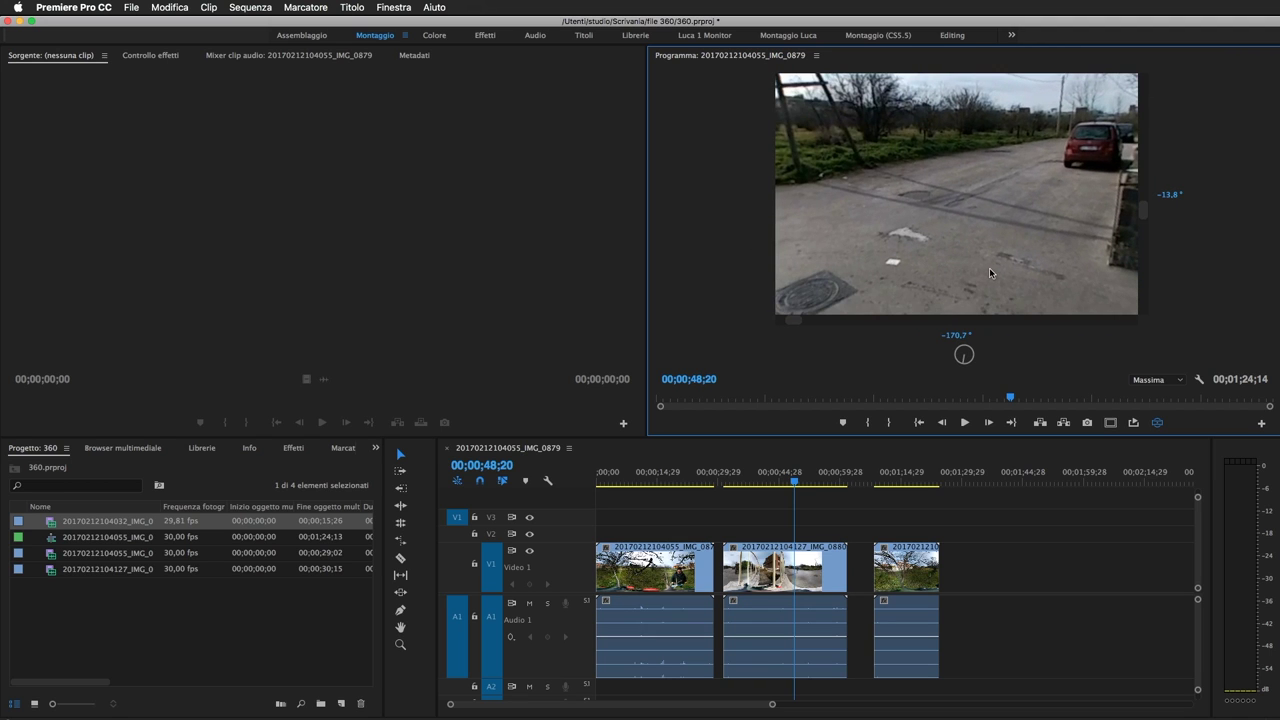
# Set the VR video horizontal field of view to 180°
pyautogui.rightClick(914, 209)
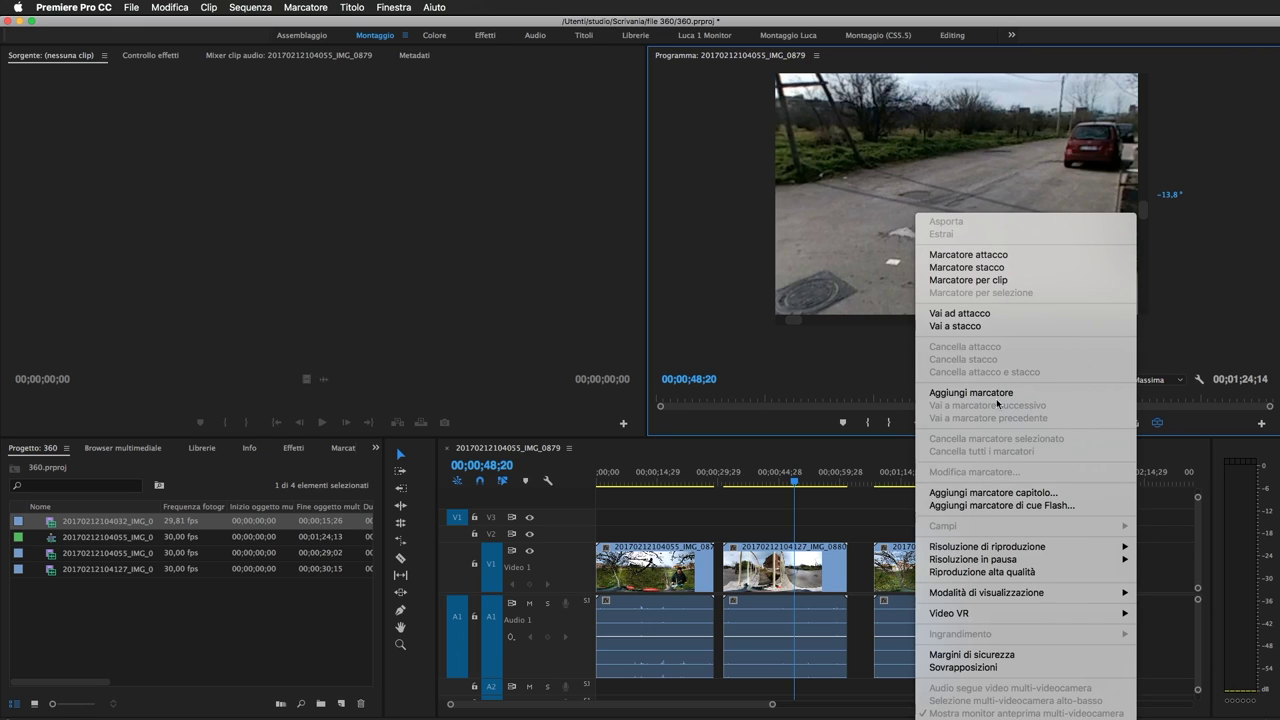
pyautogui.moveTo(1020, 616)
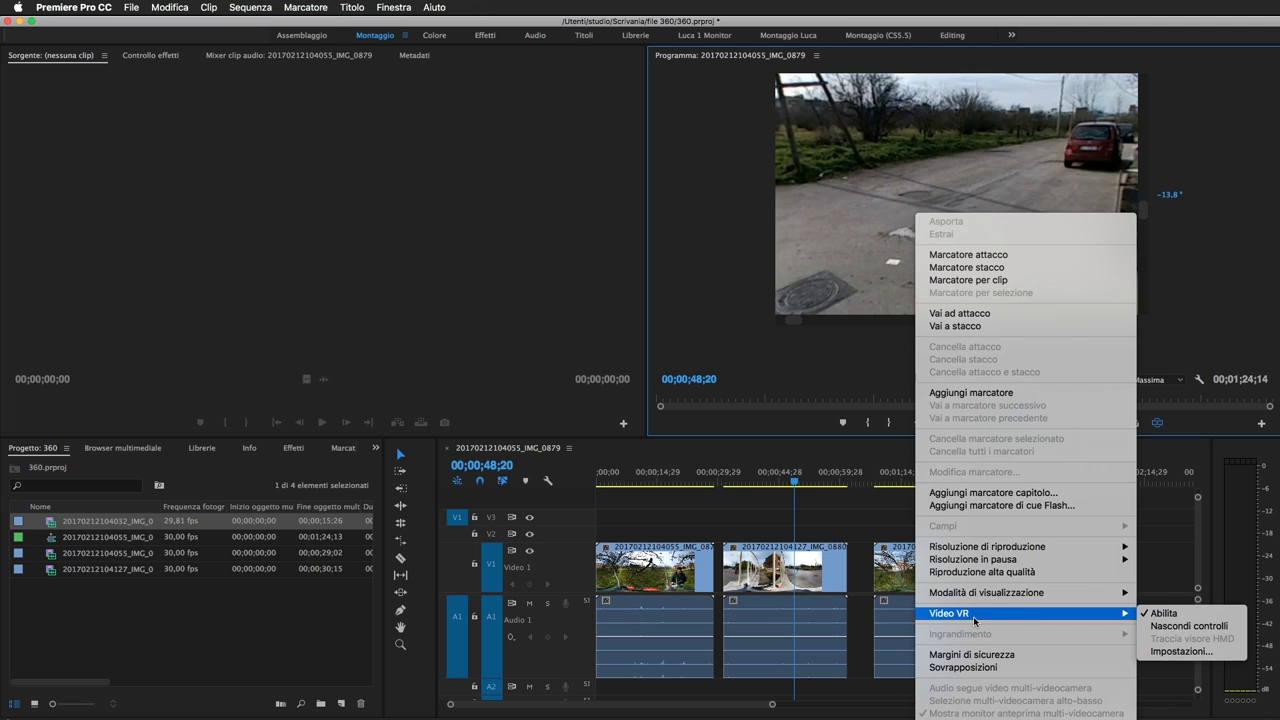
pyautogui.click(1172, 652)
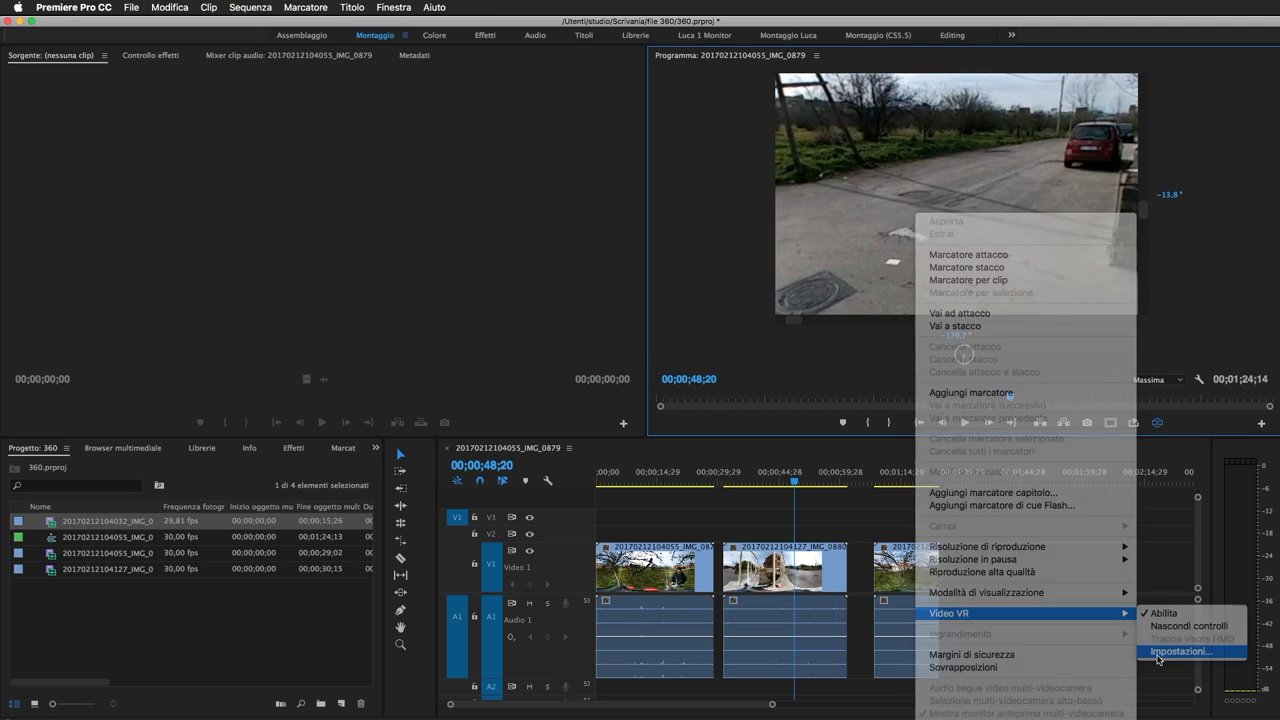
pyautogui.moveTo(629, 318); pyautogui.dragTo(875, 310)
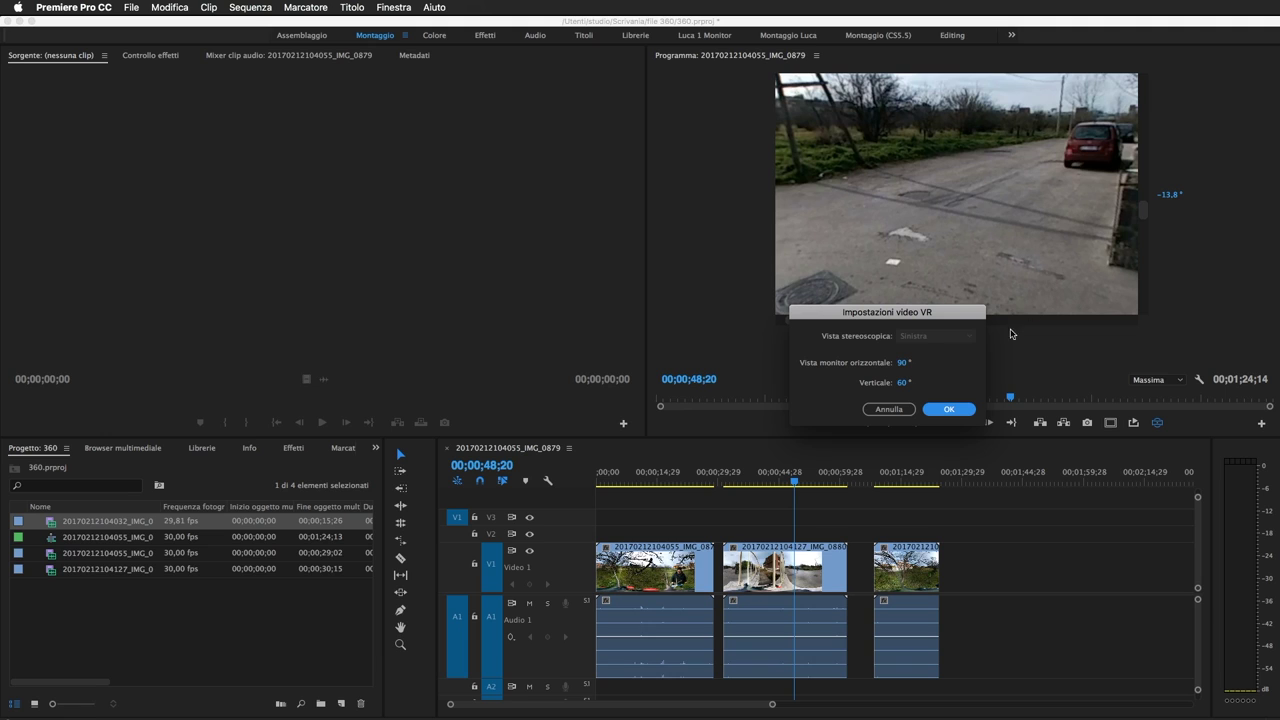
pyautogui.click(902, 364)
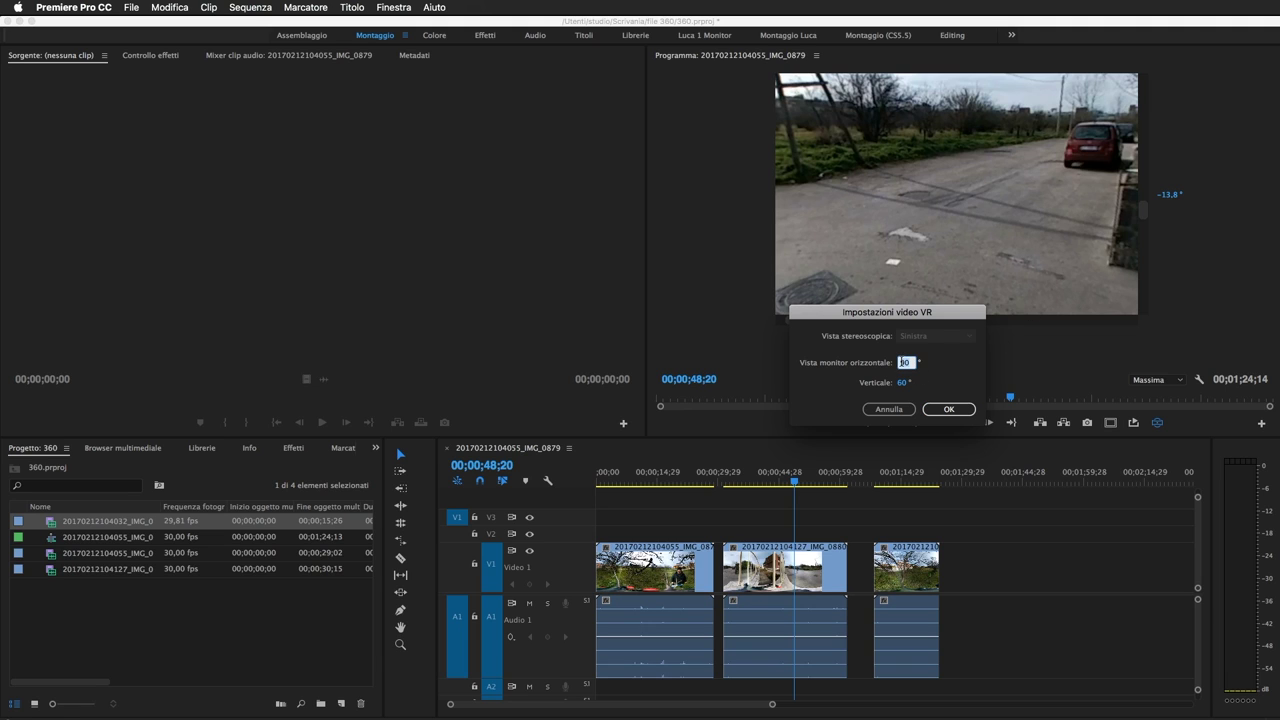
pyautogui.write('180')
pyautogui.press('Return')
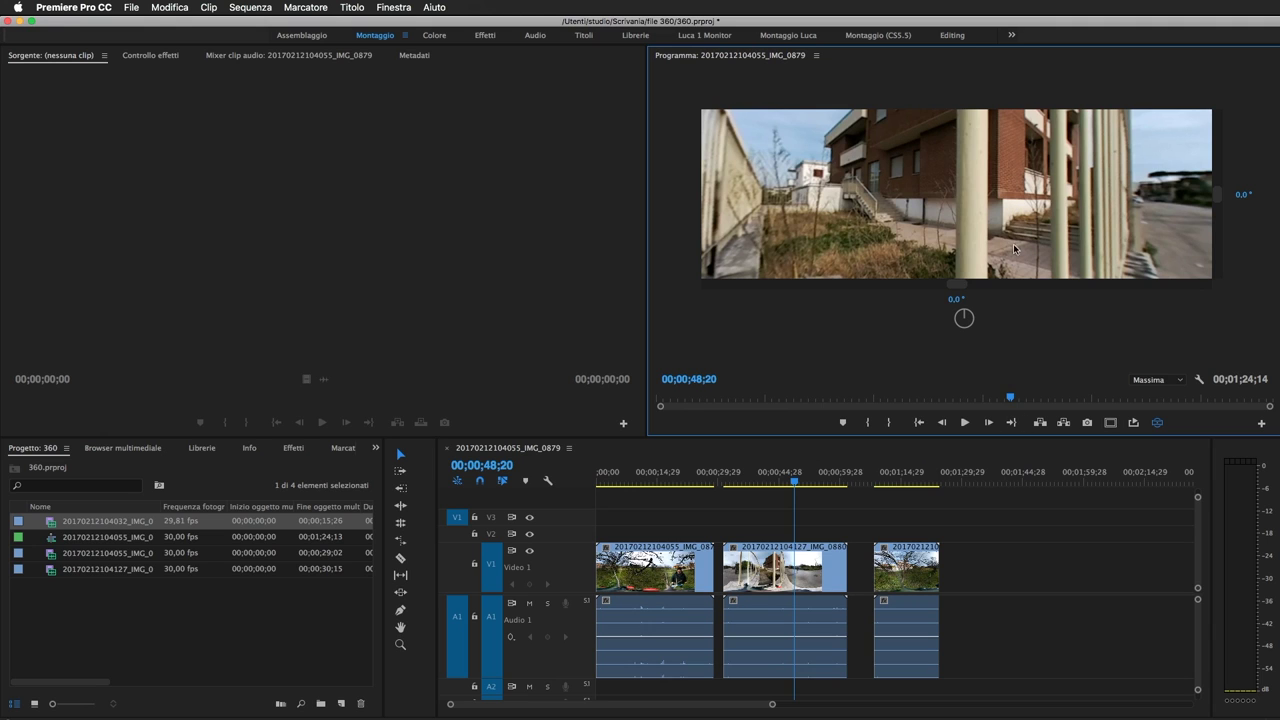
# Set the VR video vertical field of view to 90°
pyautogui.rightClick(1014, 248)
pyautogui.moveTo(1140, 636)
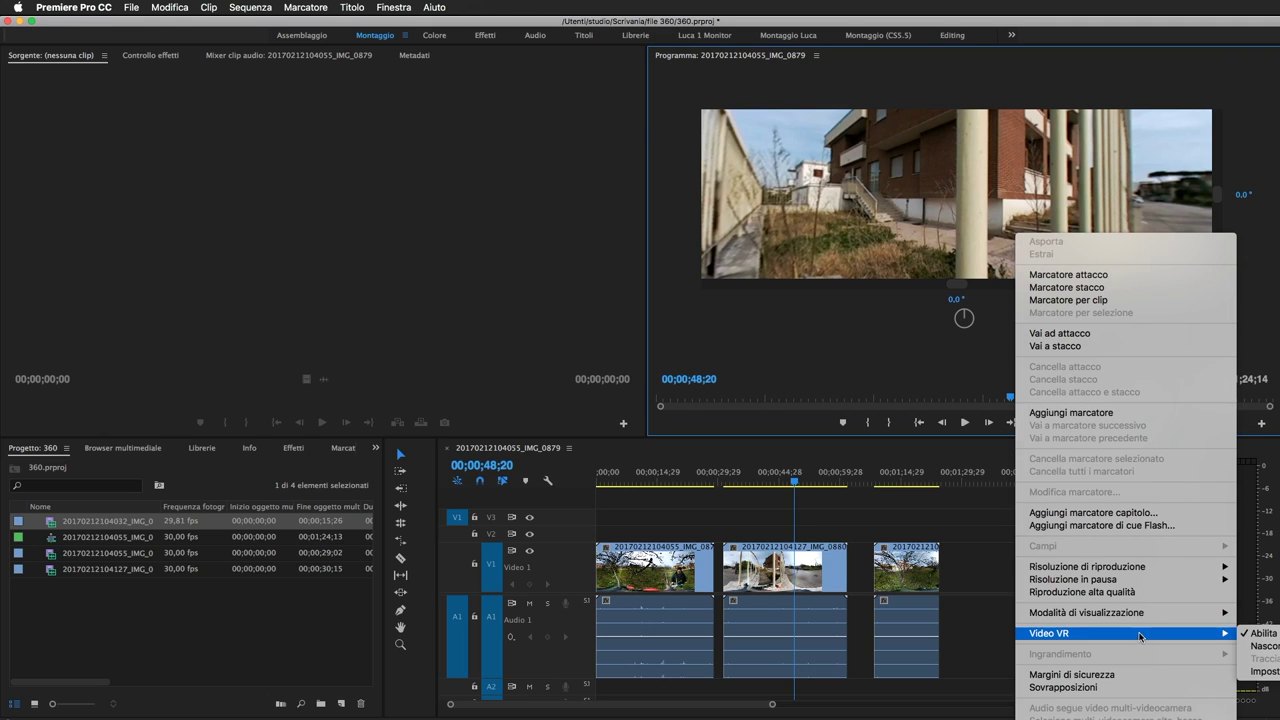
pyautogui.click(1268, 672)
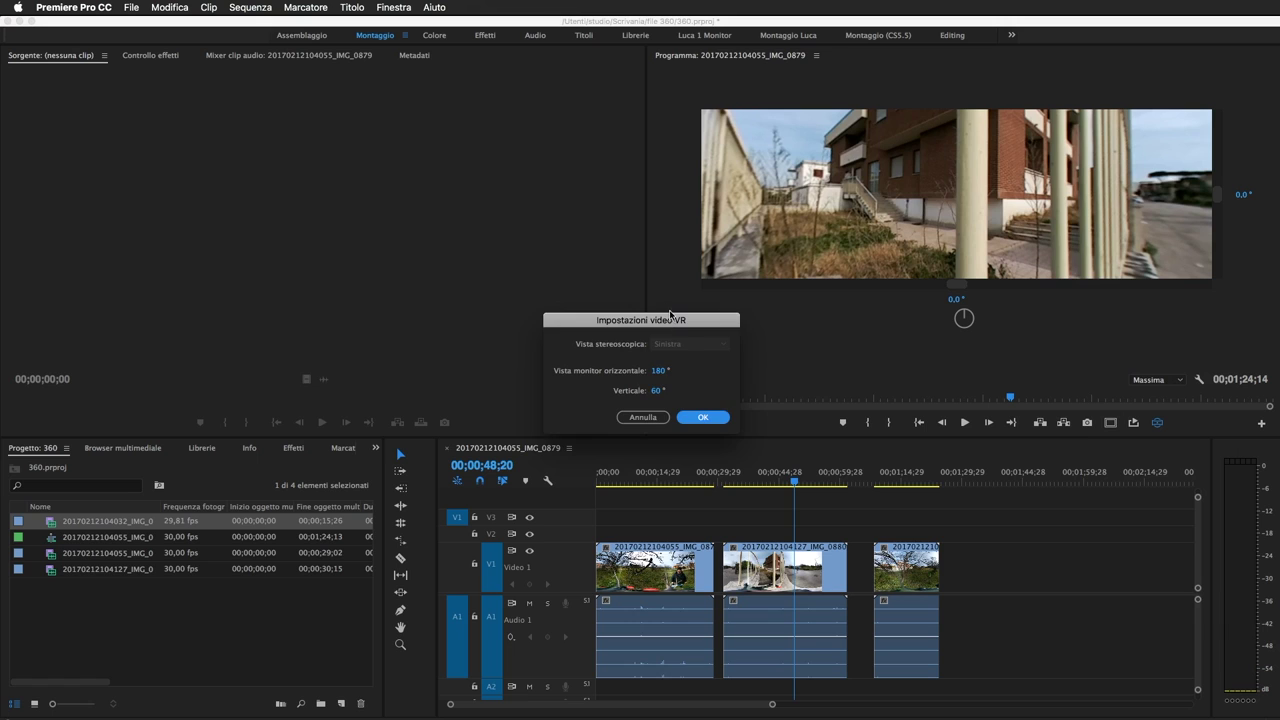
pyautogui.moveTo(670, 316); pyautogui.dragTo(822, 321)
pyautogui.click(807, 396)
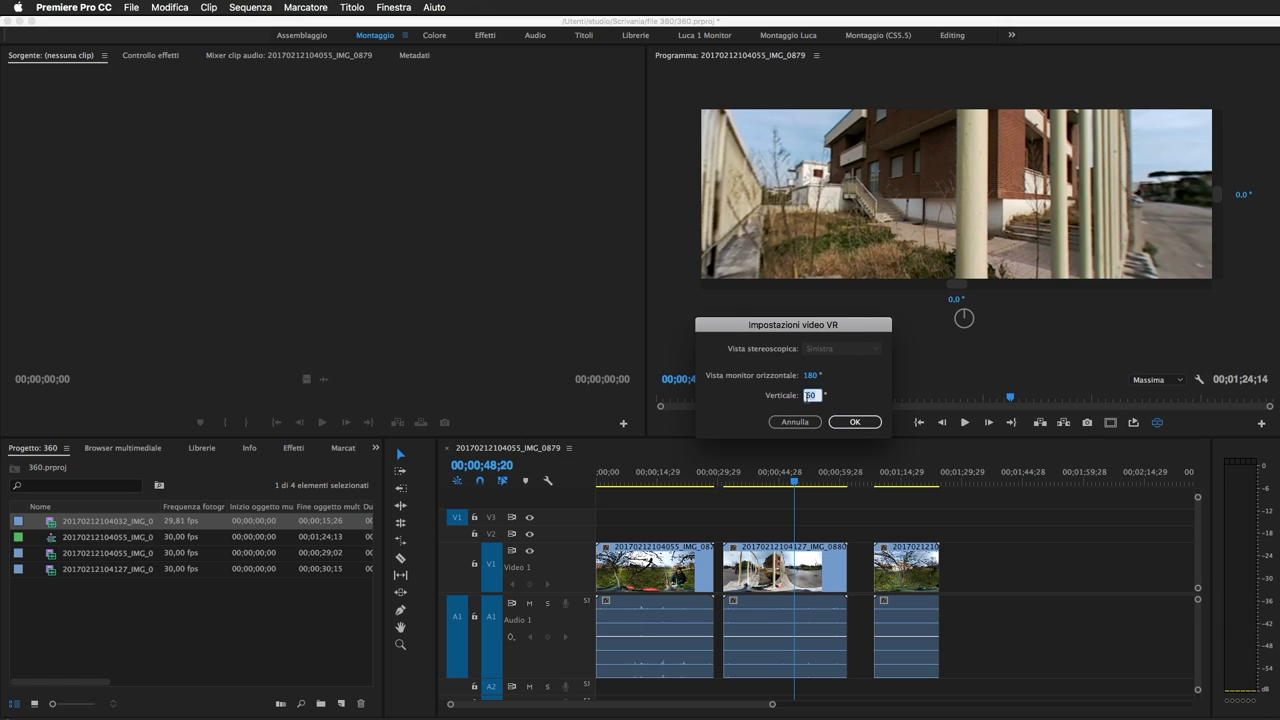
pyautogui.write('90')
pyautogui.press('Return')
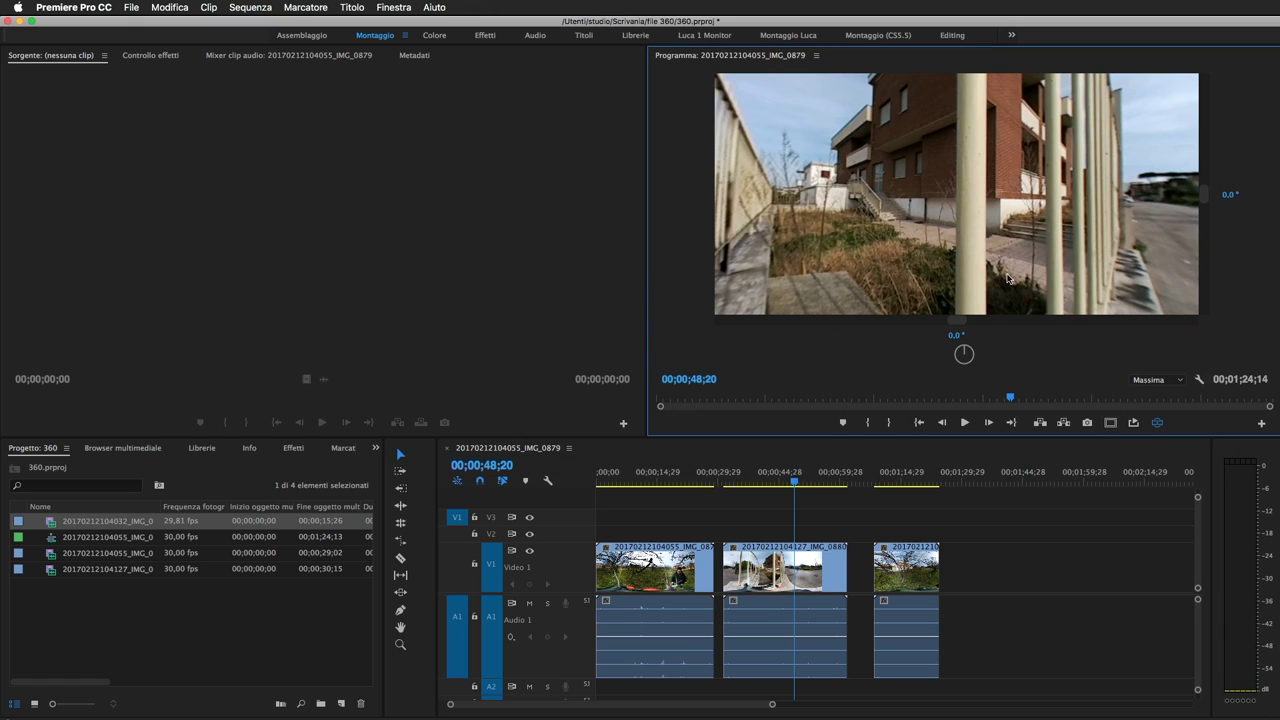
# Rotate the VR view to follow the walking man, turning it around to 180°
pyautogui.moveTo(1023, 272)
pyautogui.mouseDown()
pyautogui.moveTo(915, 252)
pyautogui.moveTo(969, 244)
pyautogui.moveTo(1099, 264)
pyautogui.mouseUp()
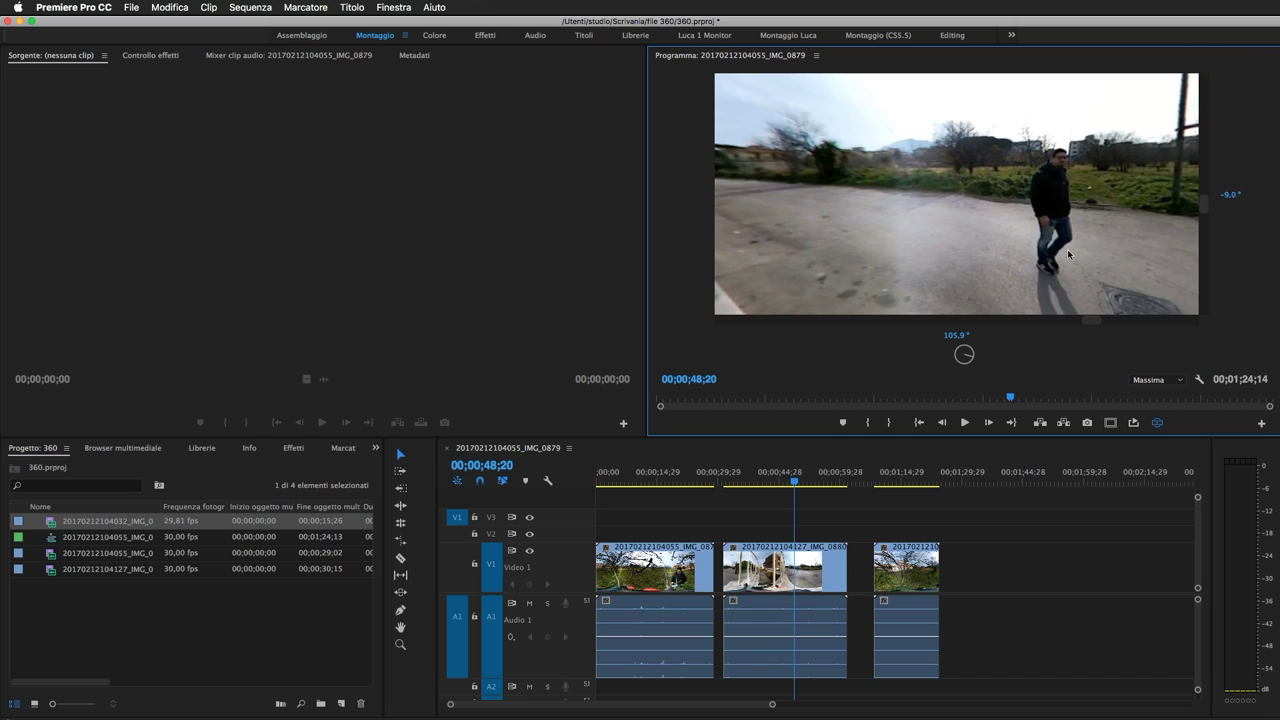
pyautogui.moveTo(1099, 260); pyautogui.dragTo(1053, 239)
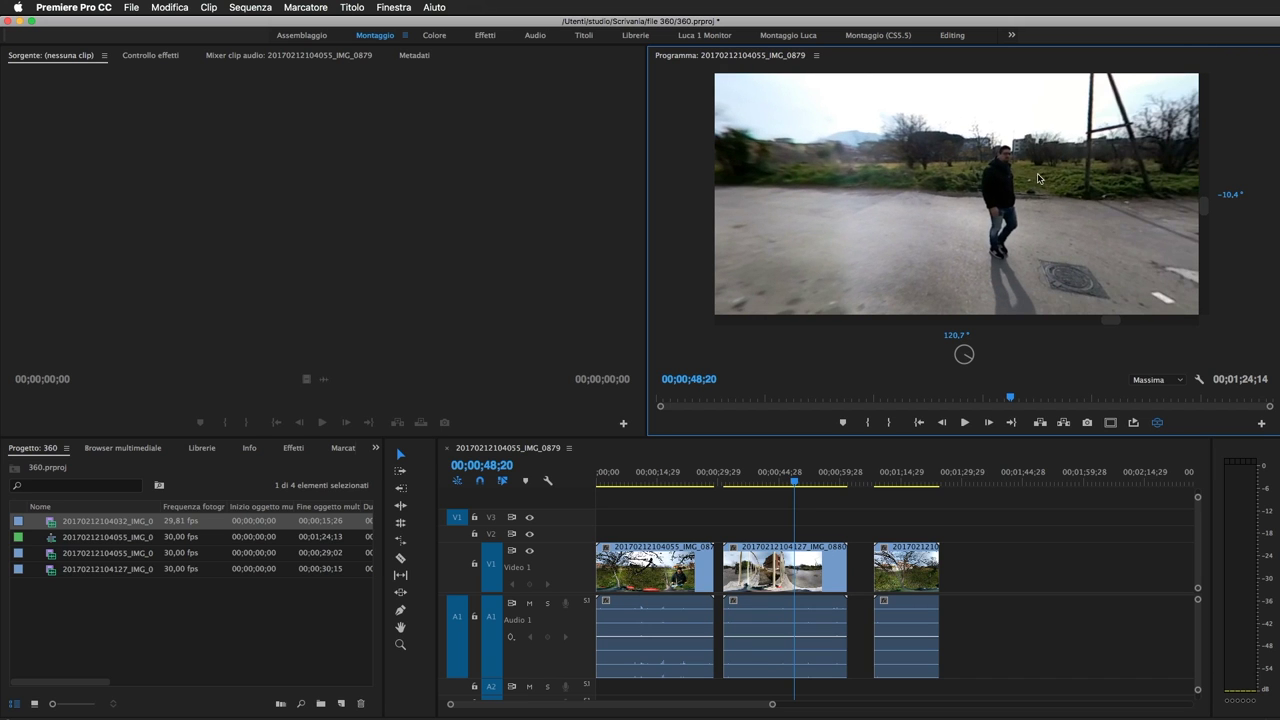
pyautogui.moveTo(1107, 261)
pyautogui.mouseDown()
pyautogui.moveTo(957, 242)
pyautogui.moveTo(965, 251)
pyautogui.mouseUp()
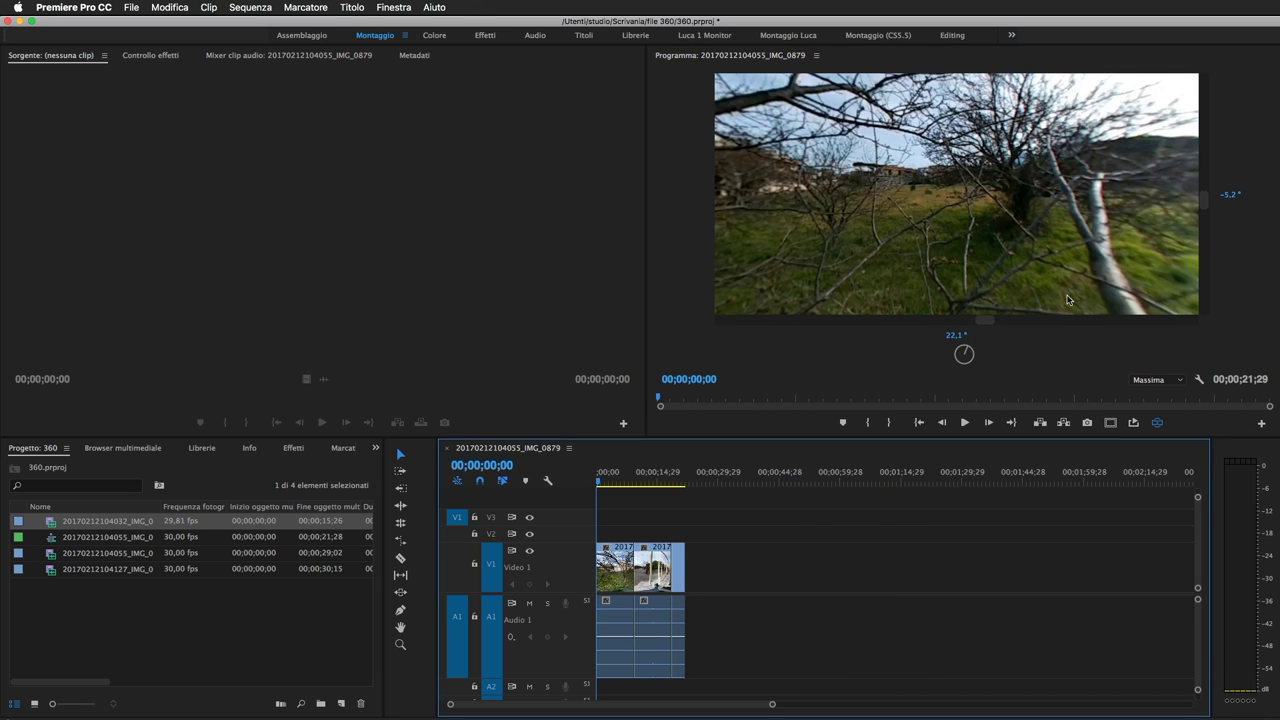
pyautogui.click(1157, 422)
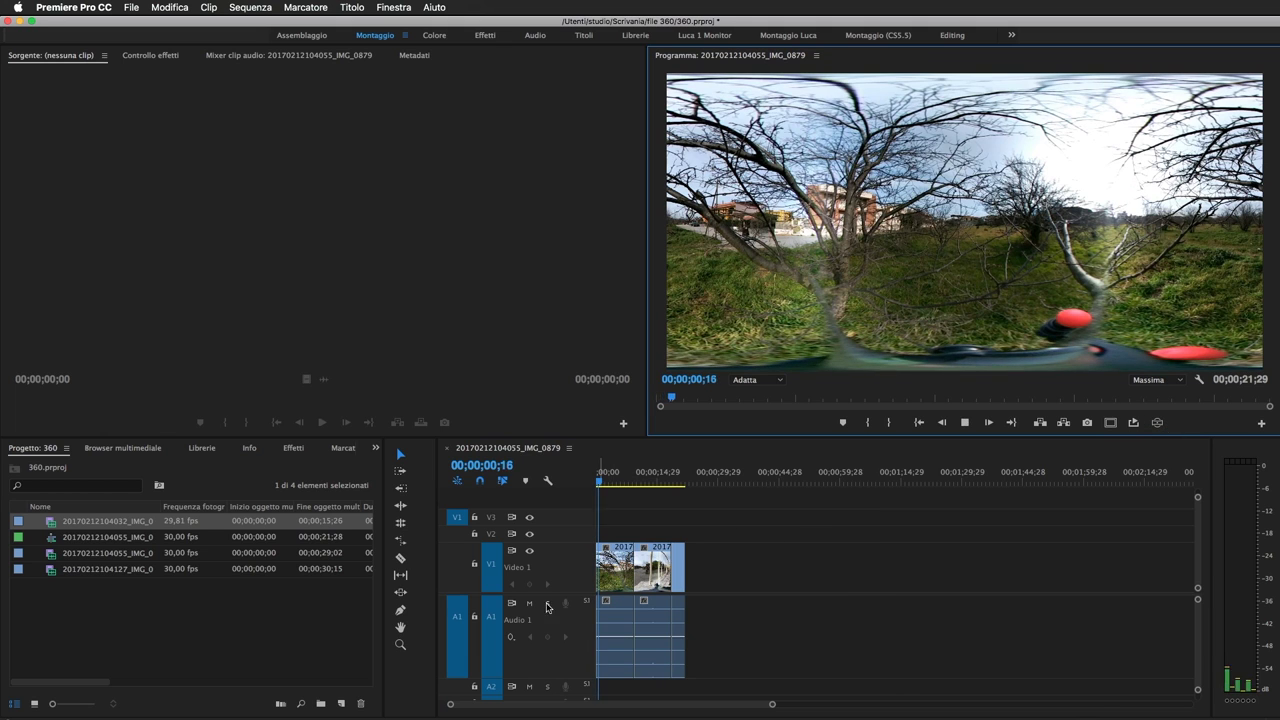
pyautogui.moveTo(607, 484)
pyautogui.mouseDown()
pyautogui.moveTo(684, 479)
pyautogui.moveTo(622, 460)
pyautogui.mouseUp()
pyautogui.click(1157, 422)
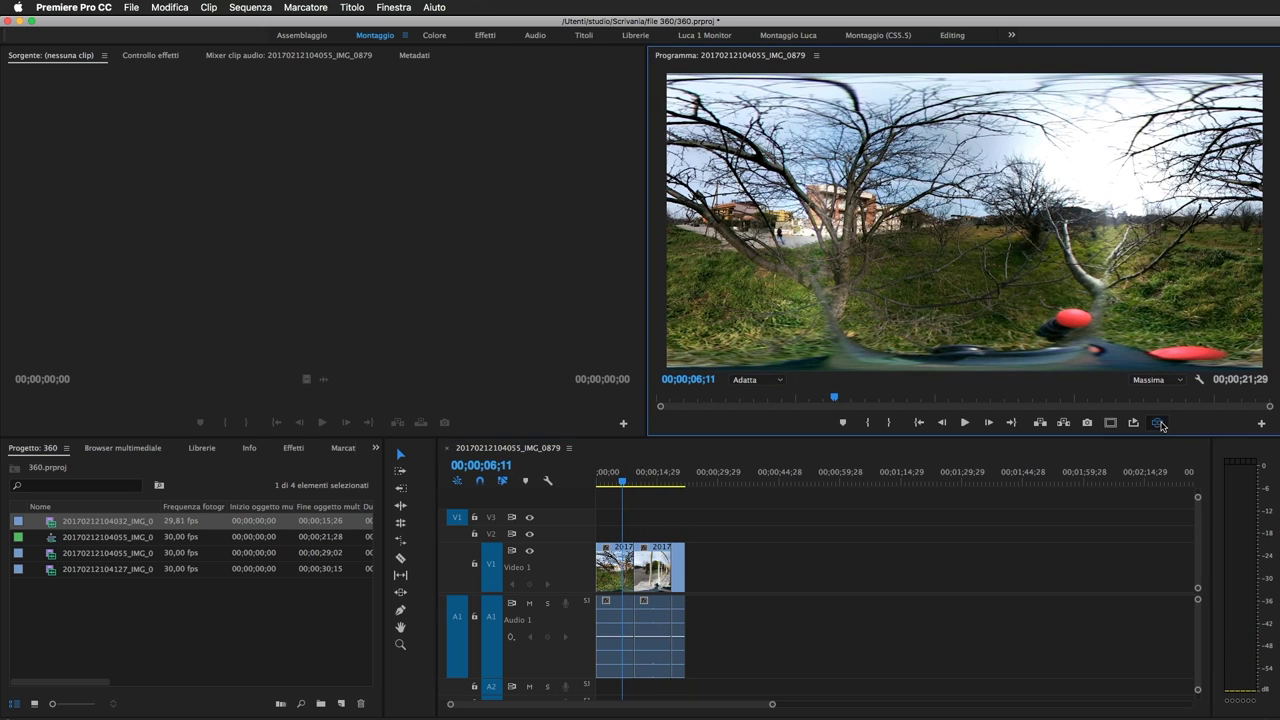
pyautogui.moveTo(631, 483); pyautogui.dragTo(620, 489)
pyautogui.press('space')
pyautogui.moveTo(740, 268)
pyautogui.mouseDown()
pyautogui.moveTo(808, 274)
pyautogui.moveTo(936, 234)
pyautogui.moveTo(1025, 264)
pyautogui.moveTo(1009, 226)
pyautogui.mouseUp()
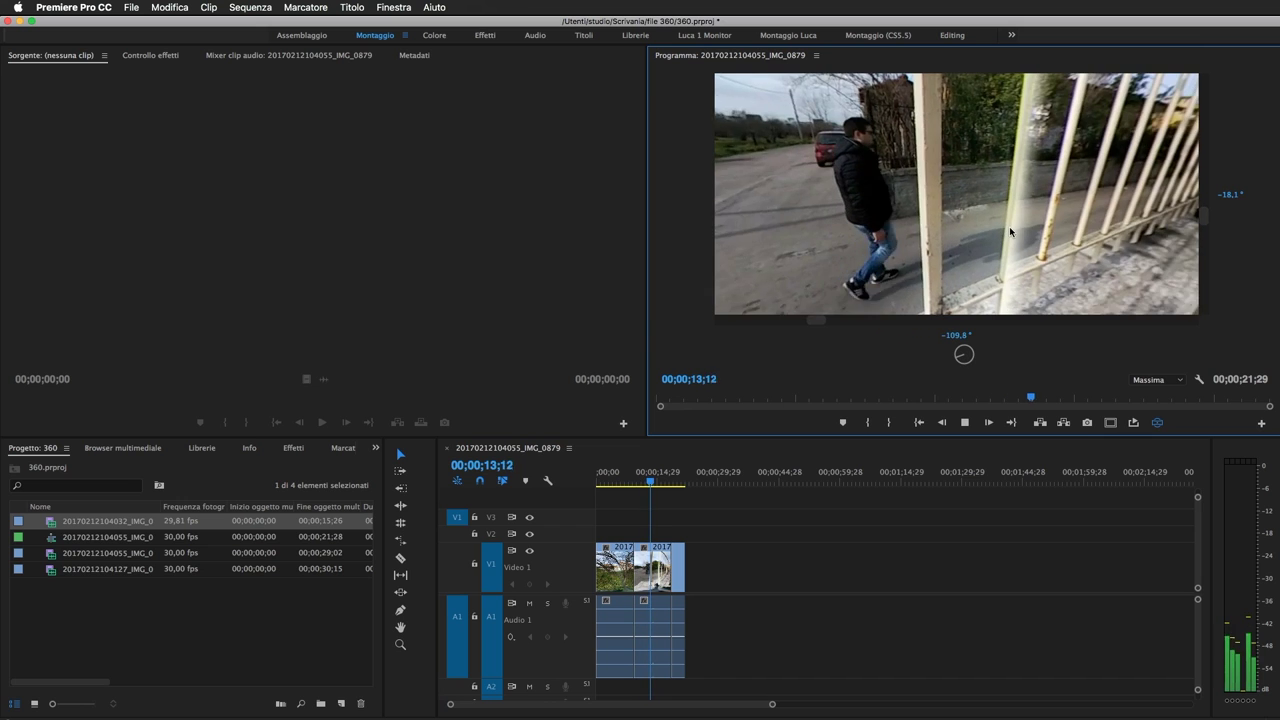
pyautogui.moveTo(1009, 226); pyautogui.dragTo(979, 237)
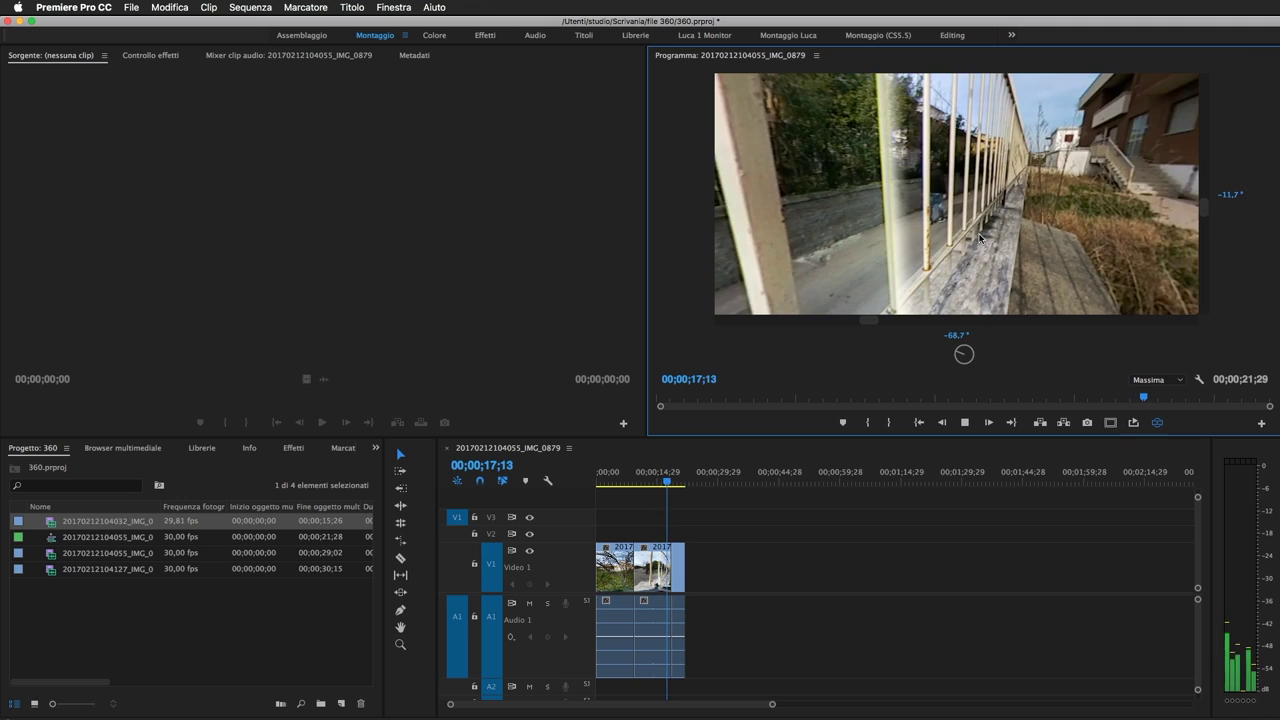
pyautogui.click(853, 514)
pyautogui.press('Home')
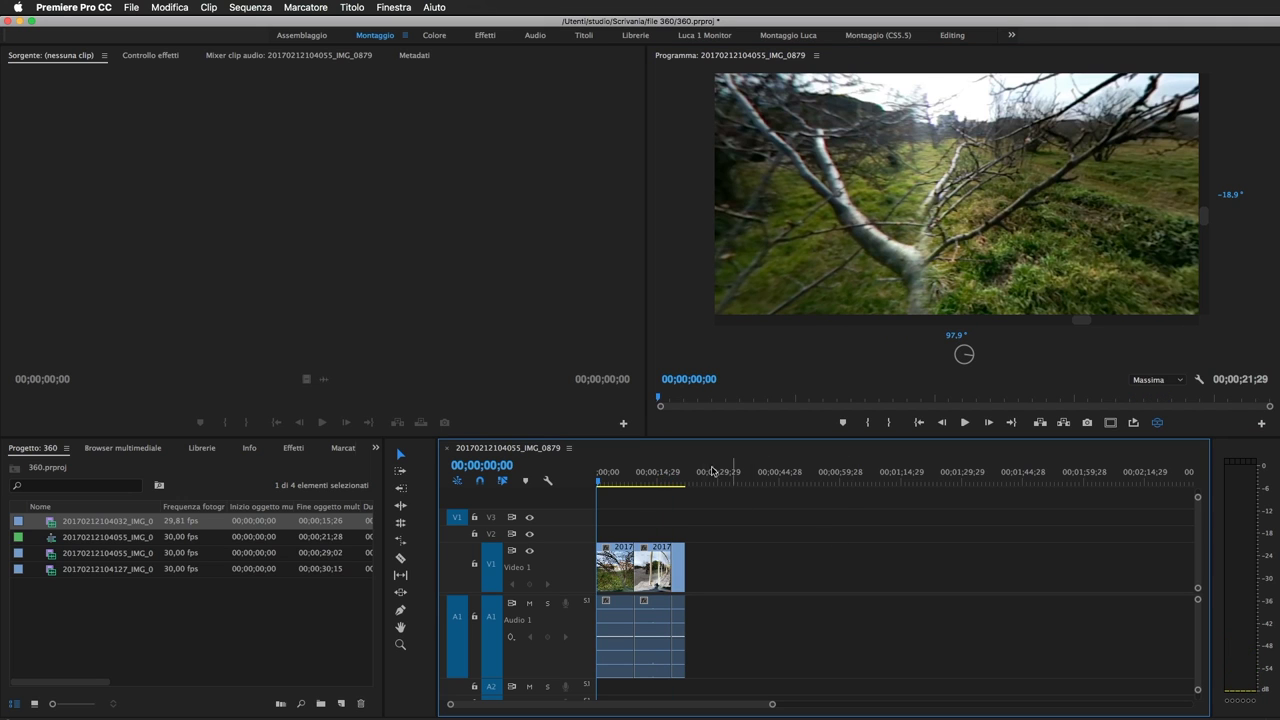
pyautogui.moveTo(646, 477)
pyautogui.mouseDown()
pyautogui.moveTo(632, 487)
pyautogui.moveTo(648, 484)
pyautogui.mouseUp()
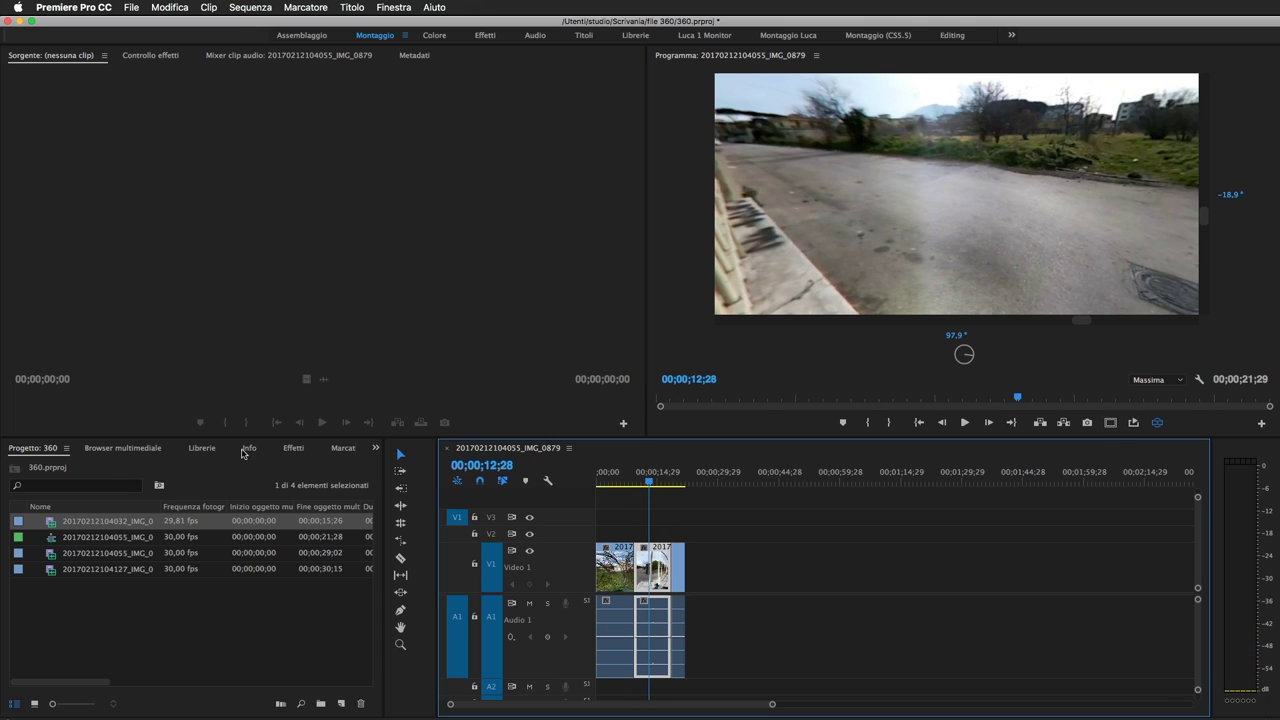
# Search the effects for 'curve' and apply Curve RGB to the second clip
pyautogui.click(292, 448)
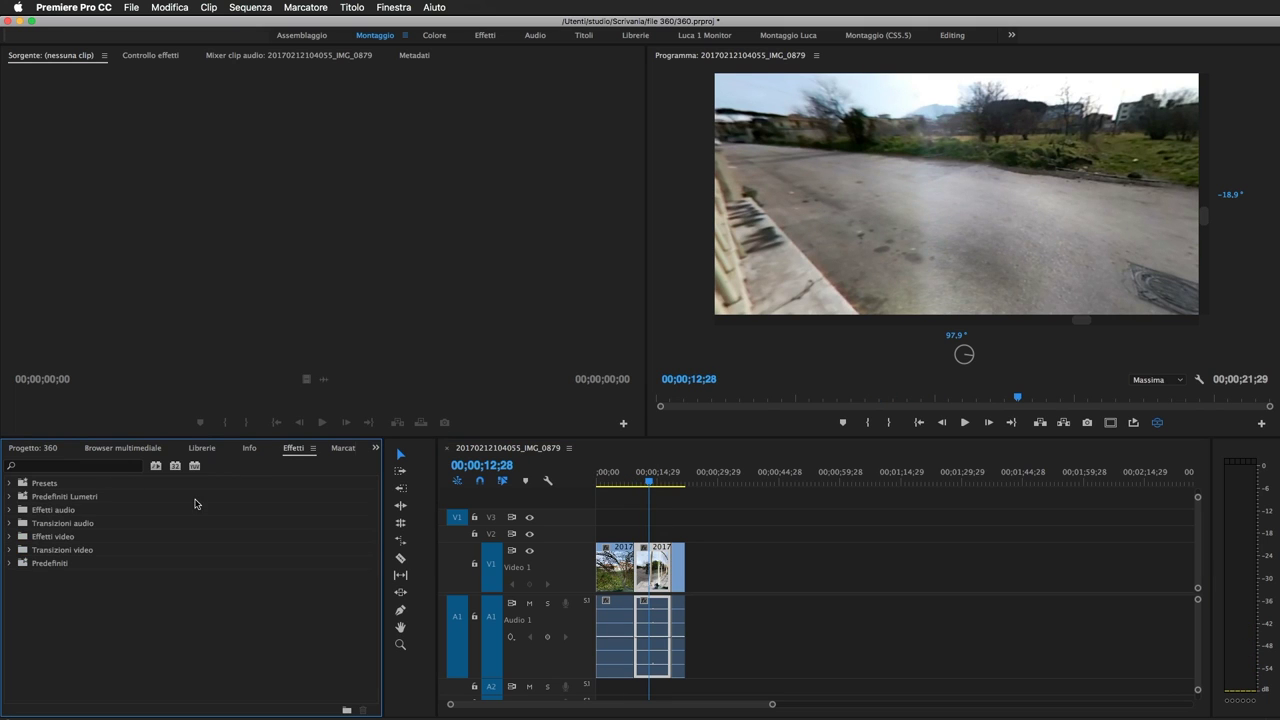
pyautogui.click(88, 466)
pyautogui.write('curve')
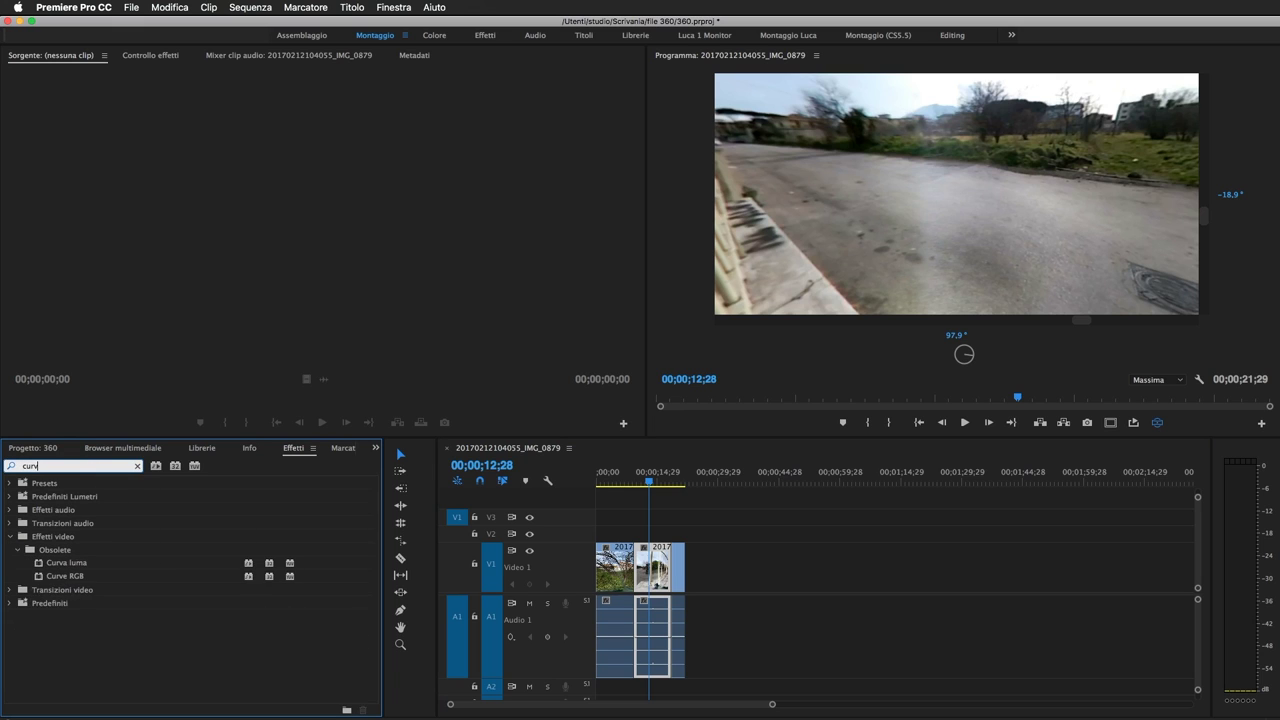
pyautogui.moveTo(62, 570); pyautogui.dragTo(652, 568)
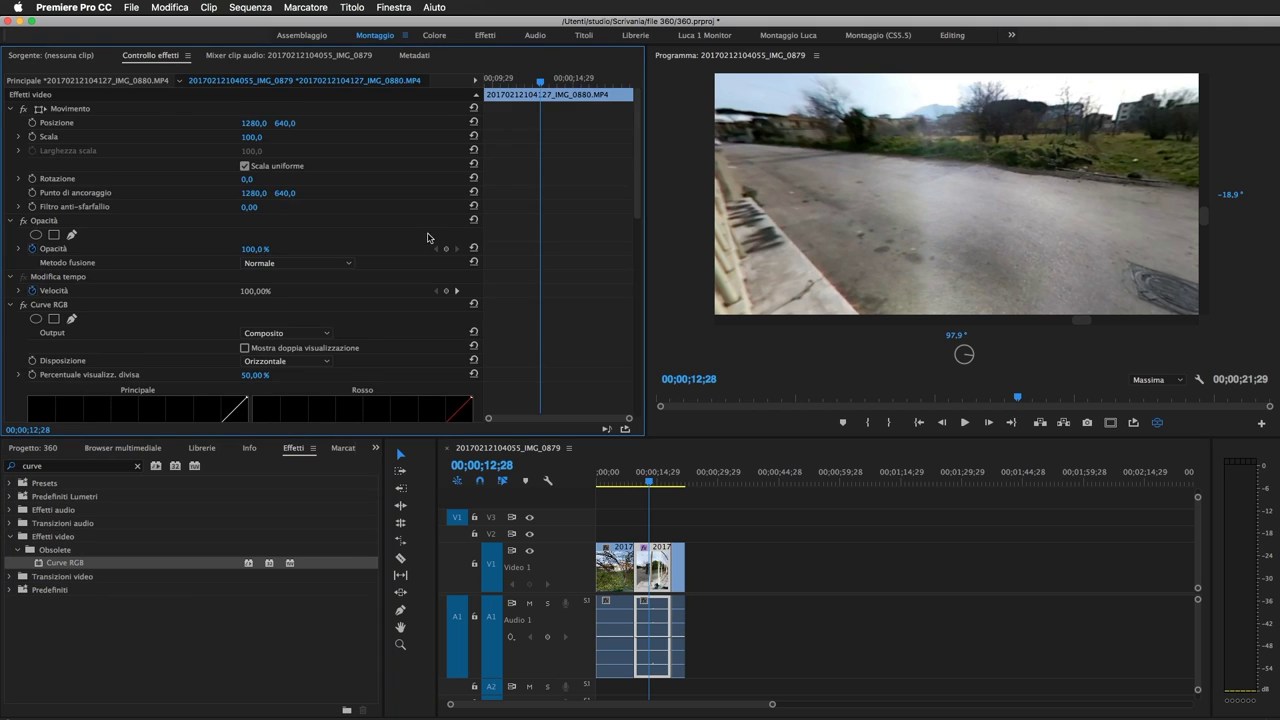
# Lower the shadows and lift the highlights on the master curve for an S-shaped contrast
pyautogui.scroll(-5, 427, 237)
pyautogui.moveTo(91, 329); pyautogui.dragTo(108, 355)
pyautogui.moveTo(192, 280); pyautogui.dragTo(211, 221)
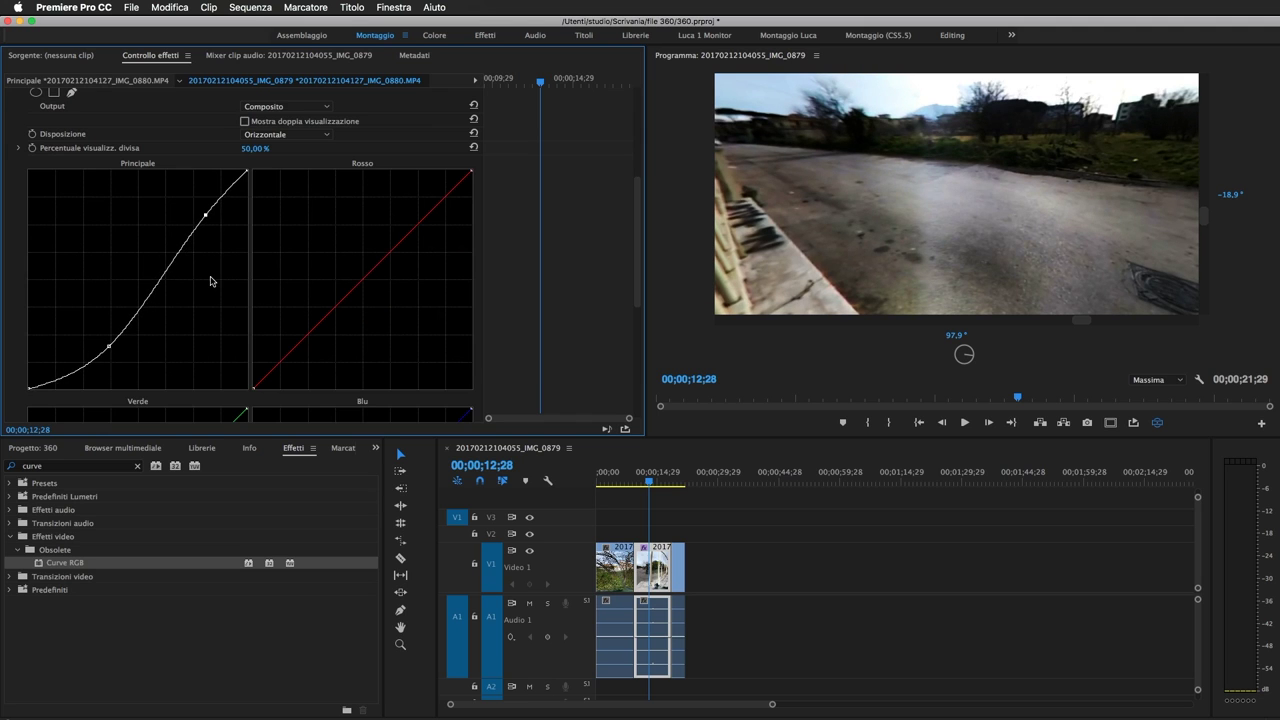
pyautogui.scroll(5, 209, 280)
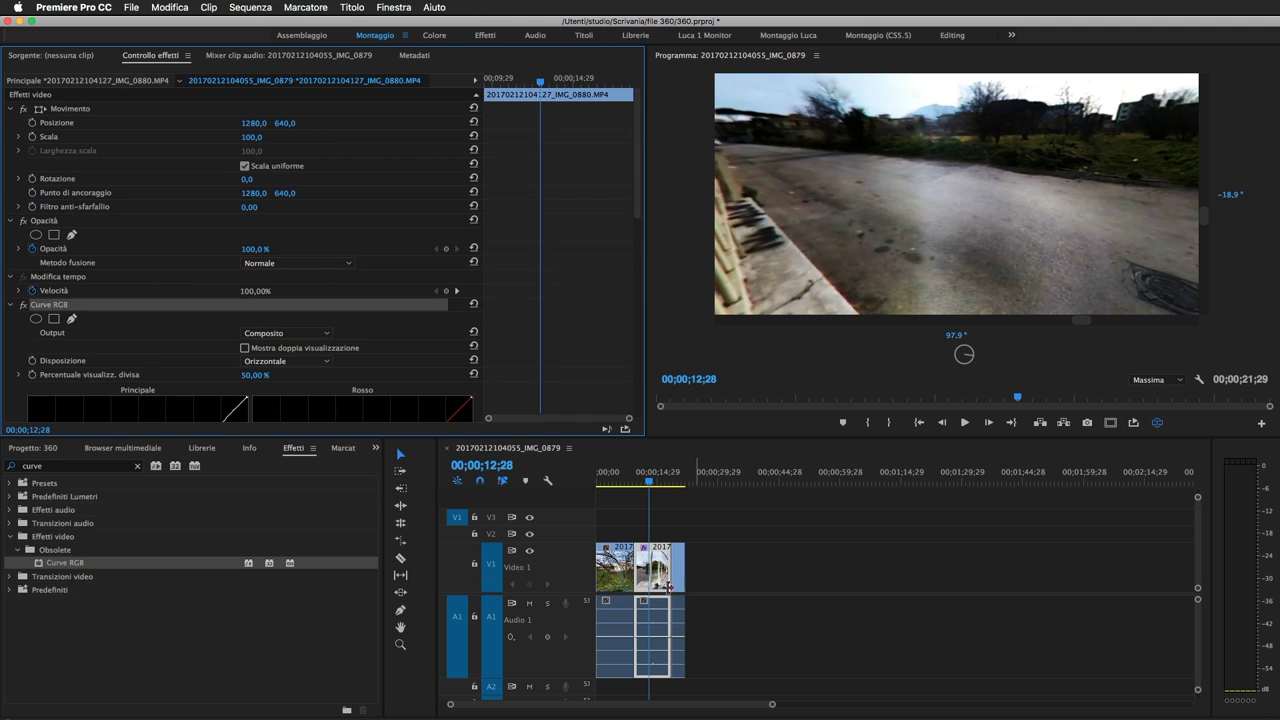
# Select the first clip and move the playhead back to about 10 seconds
pyautogui.click(611, 556)
pyautogui.click(611, 556)
pyautogui.moveTo(621, 472); pyautogui.dragTo(641, 463)
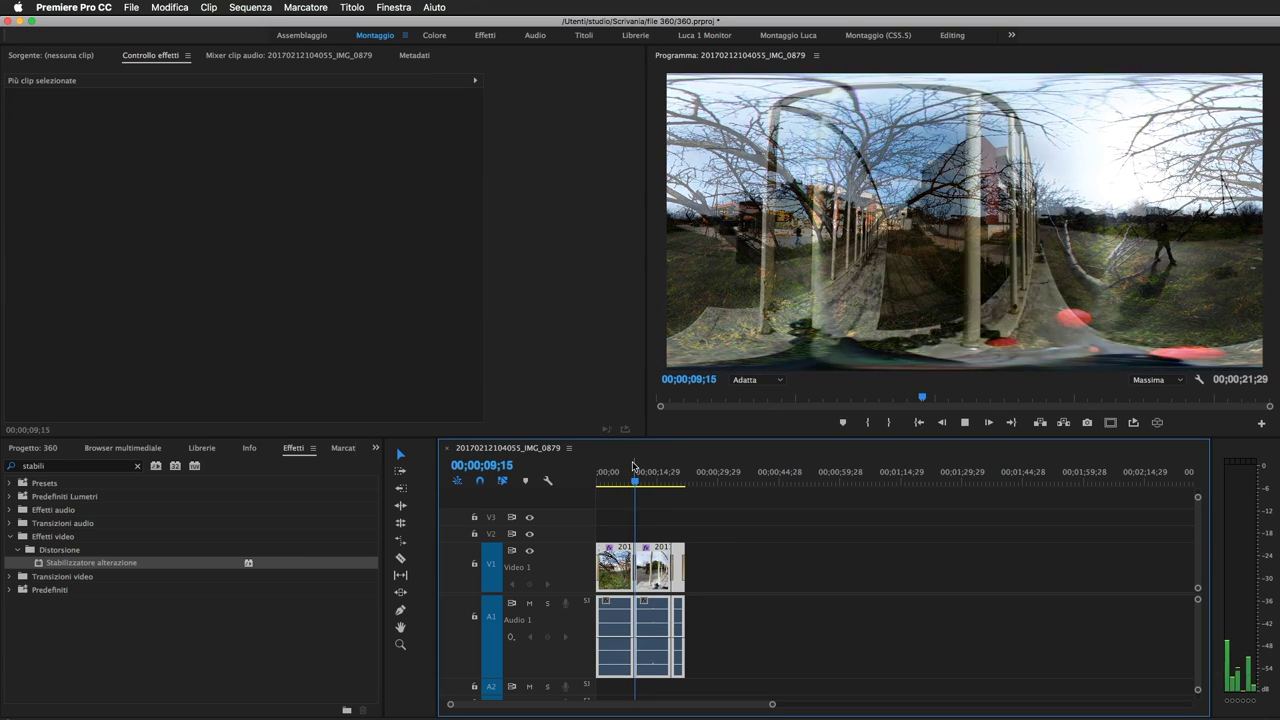
# Play the sequence from about 8 seconds in the VR preview
pyautogui.press('space')
pyautogui.click(1157, 422)
pyautogui.moveTo(645, 486); pyautogui.dragTo(628, 487)
pyautogui.press('space')
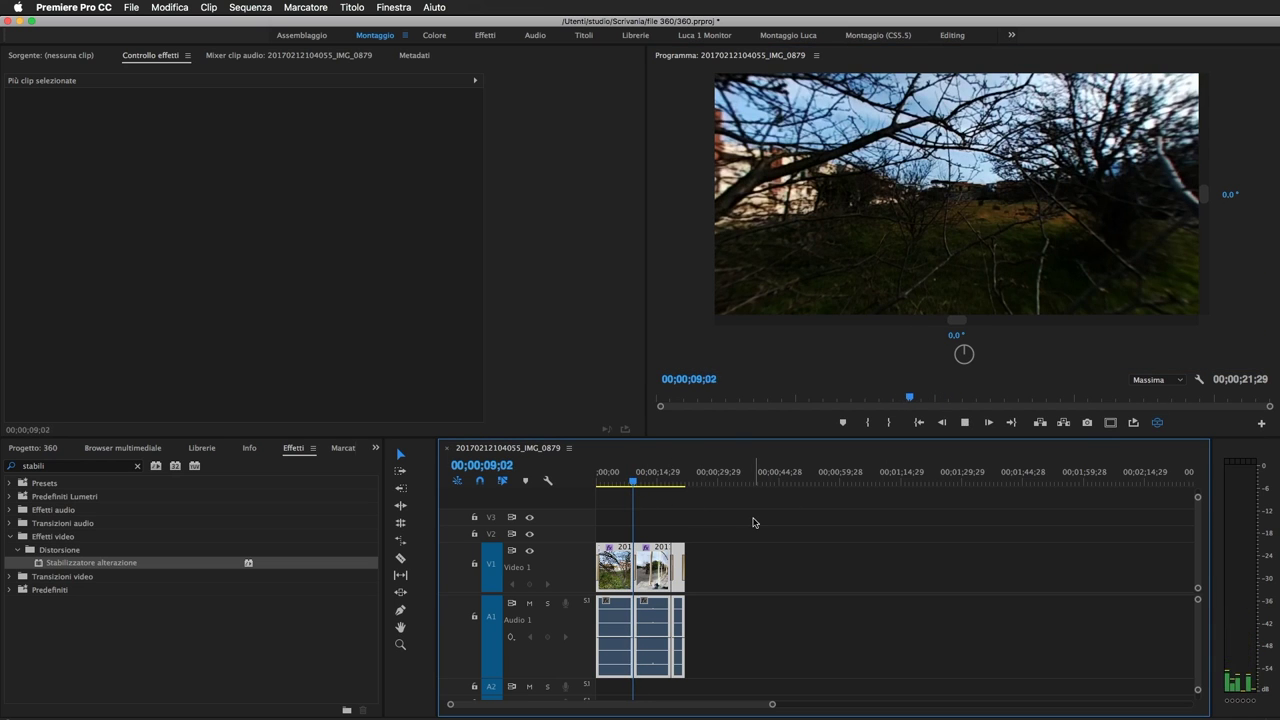
pyautogui.press('space')
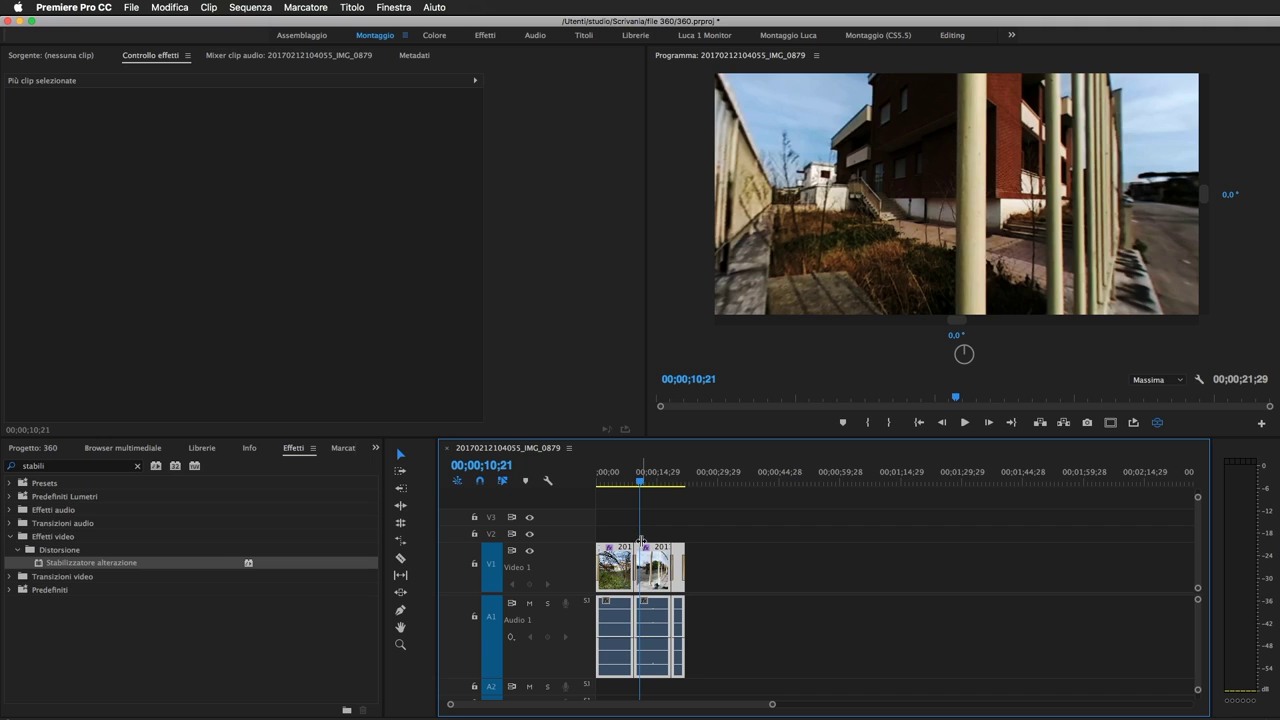
# Park the playhead at 09;29, turn off VR preview, deselect clips and show the Source monitor
pyautogui.click(637, 482)
pyautogui.click(1157, 422)
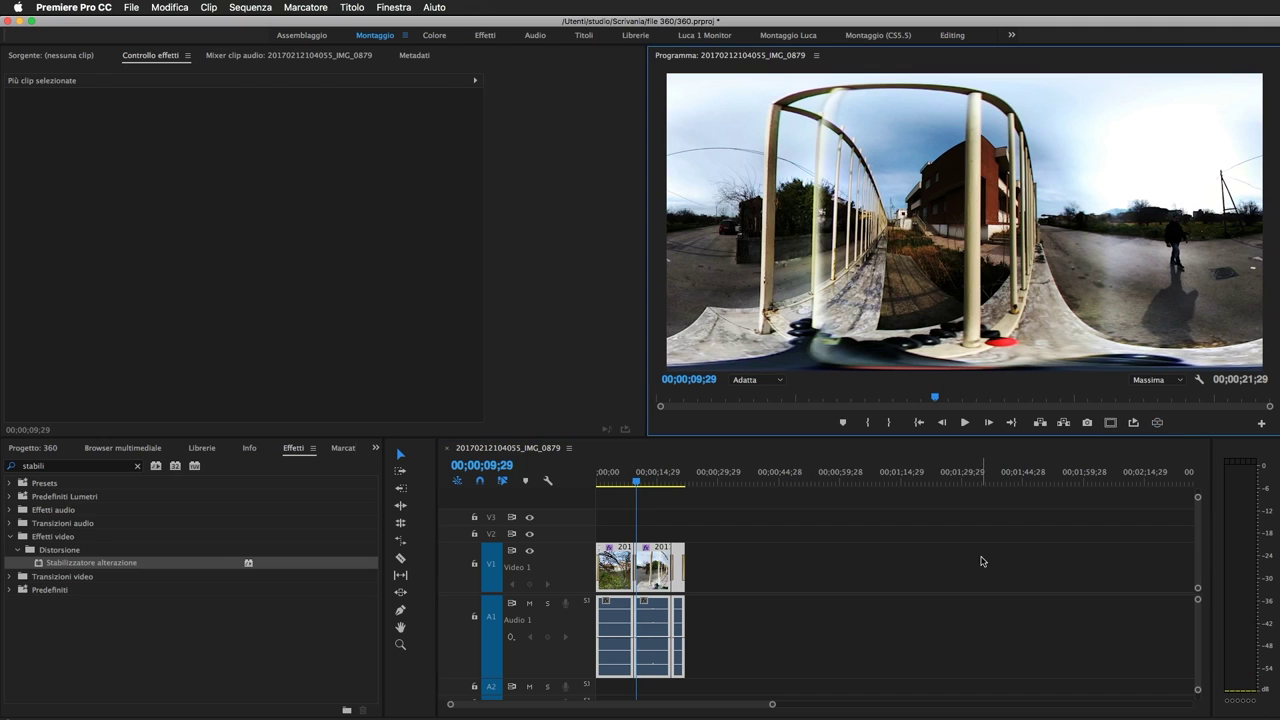
pyautogui.click(985, 557)
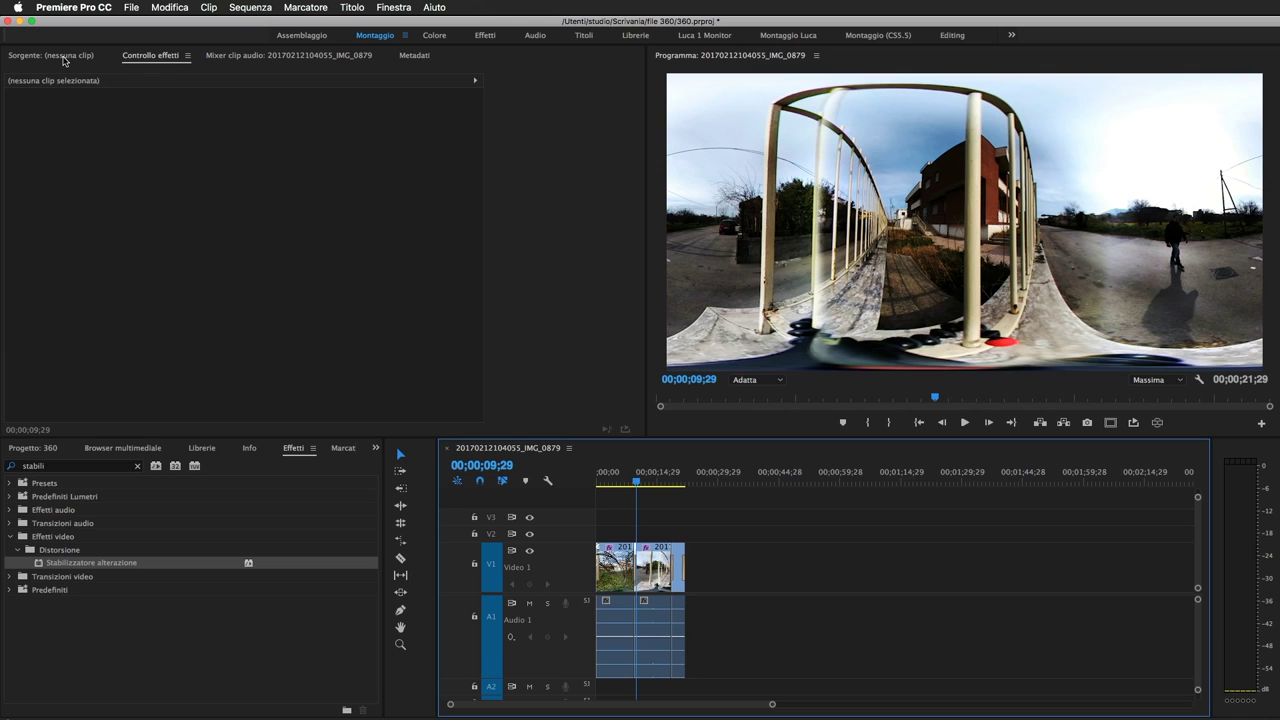
pyautogui.click(61, 58)
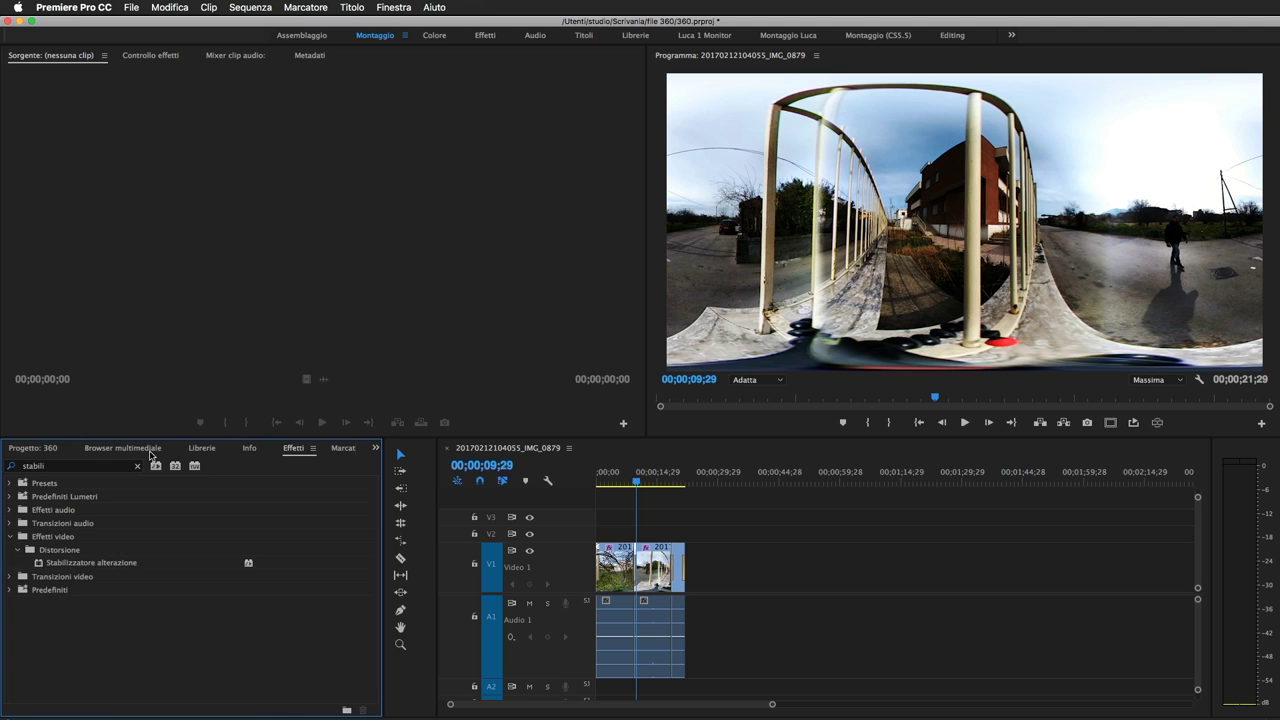
# Enlarge the 'VIDEO A 360 GRADI' title text, place it over the video and extend it to the footage end
pyautogui.click(52, 449)
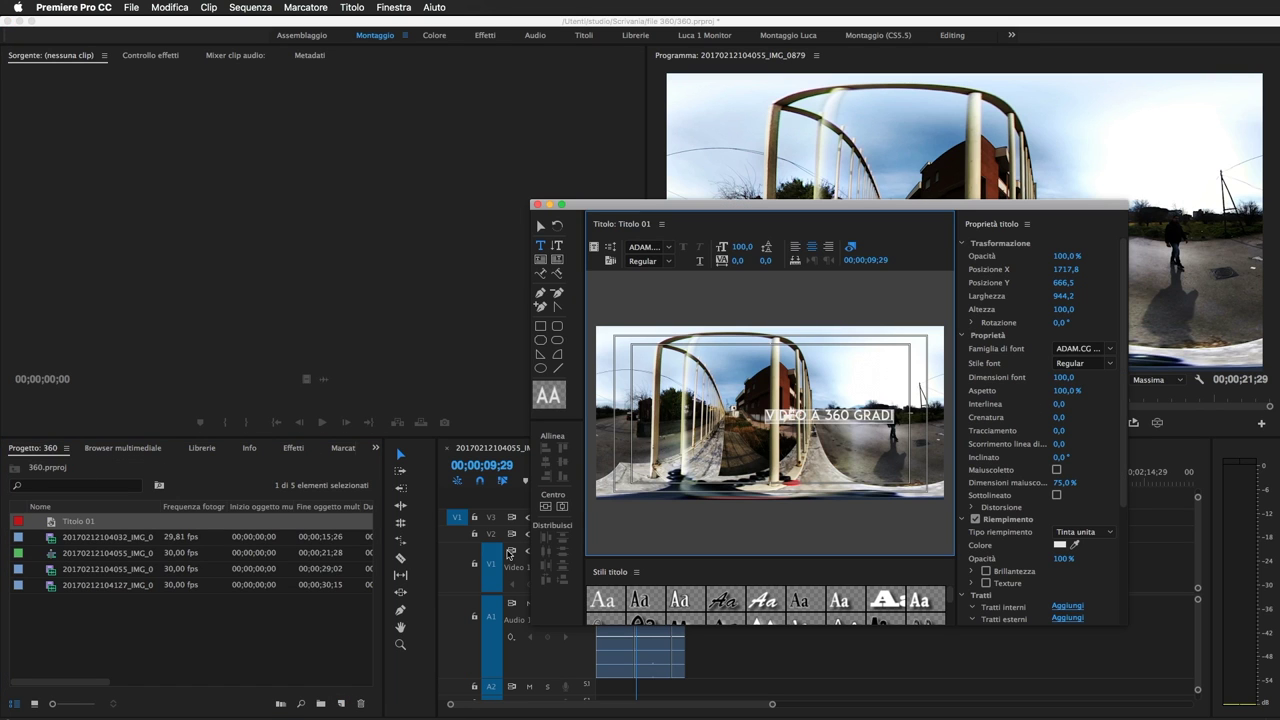
pyautogui.moveTo(1064, 377)
pyautogui.mouseDown()
pyautogui.moveTo(1140, 377)
pyautogui.moveTo(1088, 377)
pyautogui.mouseUp()
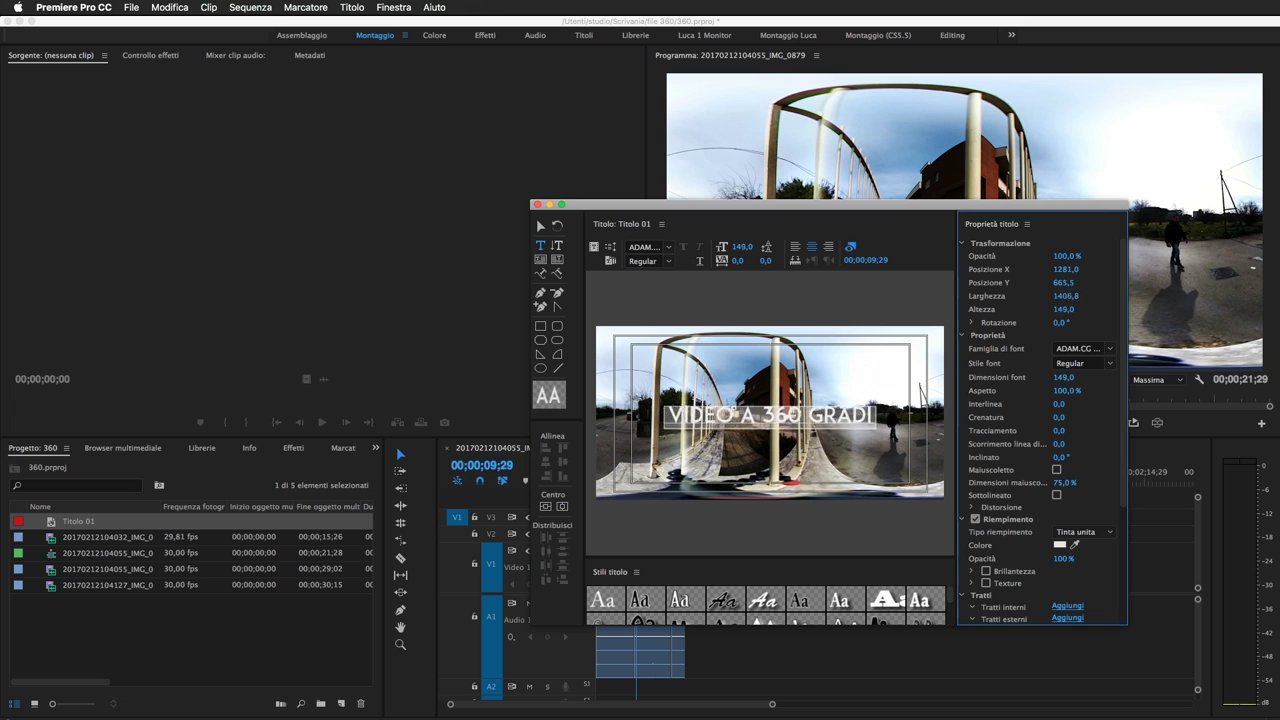
pyautogui.moveTo(612, 533); pyautogui.dragTo(684, 533)
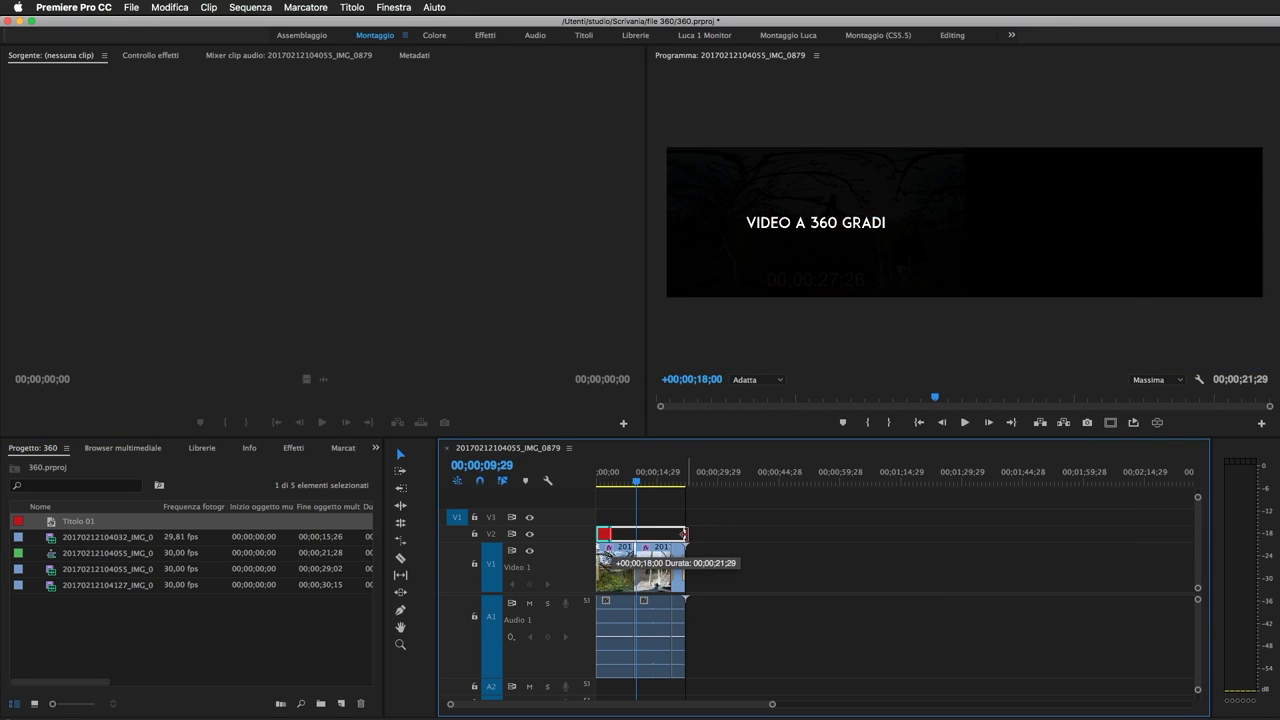
pyautogui.click(681, 474)
pyautogui.moveTo(681, 474); pyautogui.dragTo(667, 474)
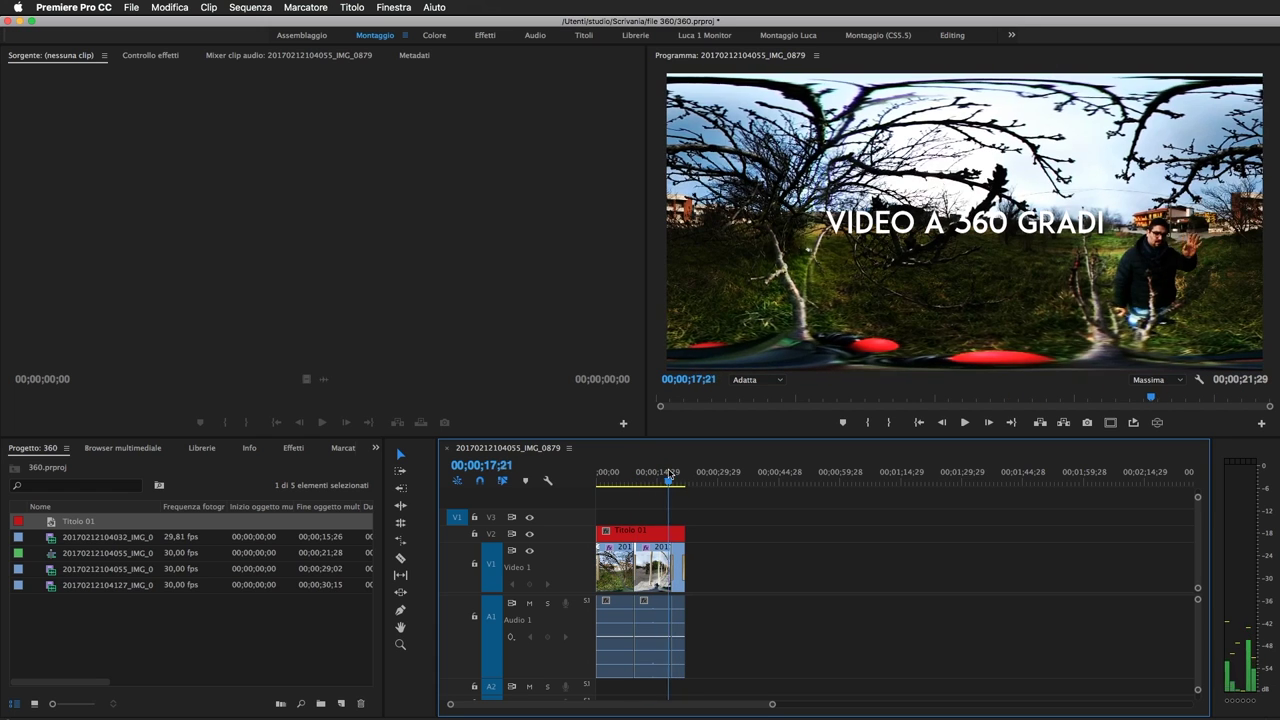
# Check the title in the VR preview by rotating across it, then return to the flat frame
pyautogui.click(1157, 422)
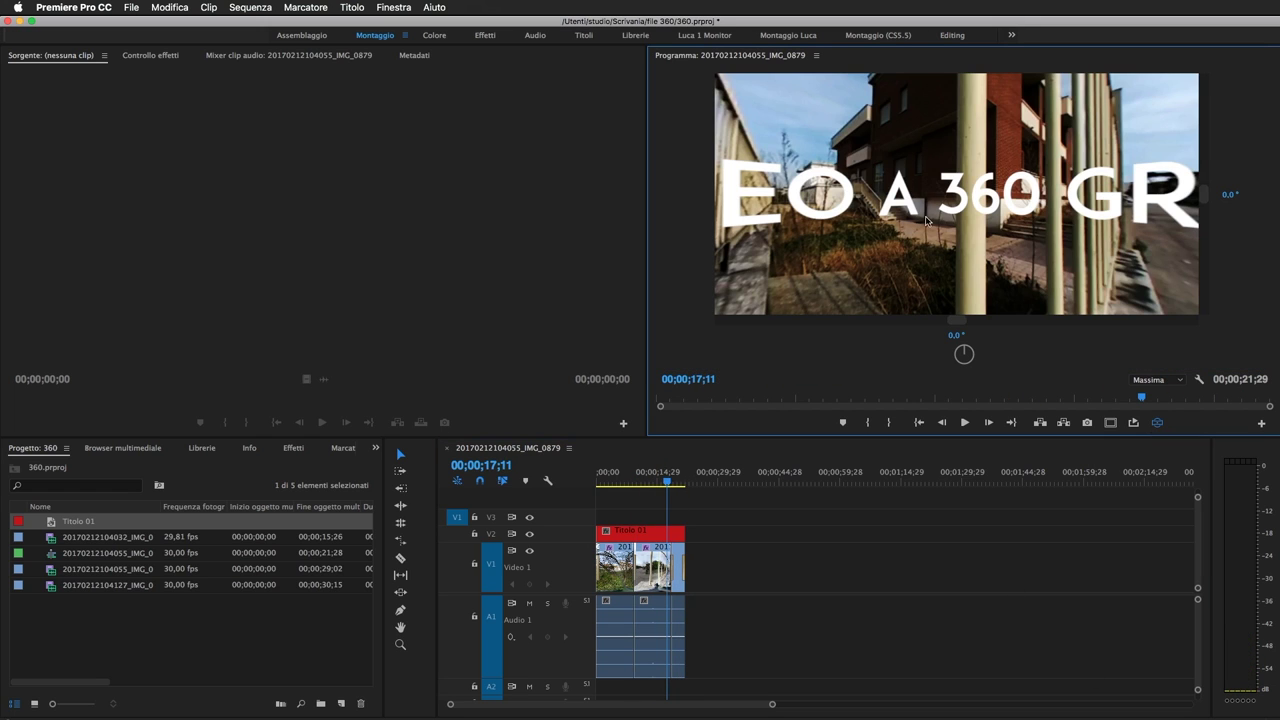
pyautogui.moveTo(818, 226); pyautogui.dragTo(903, 213)
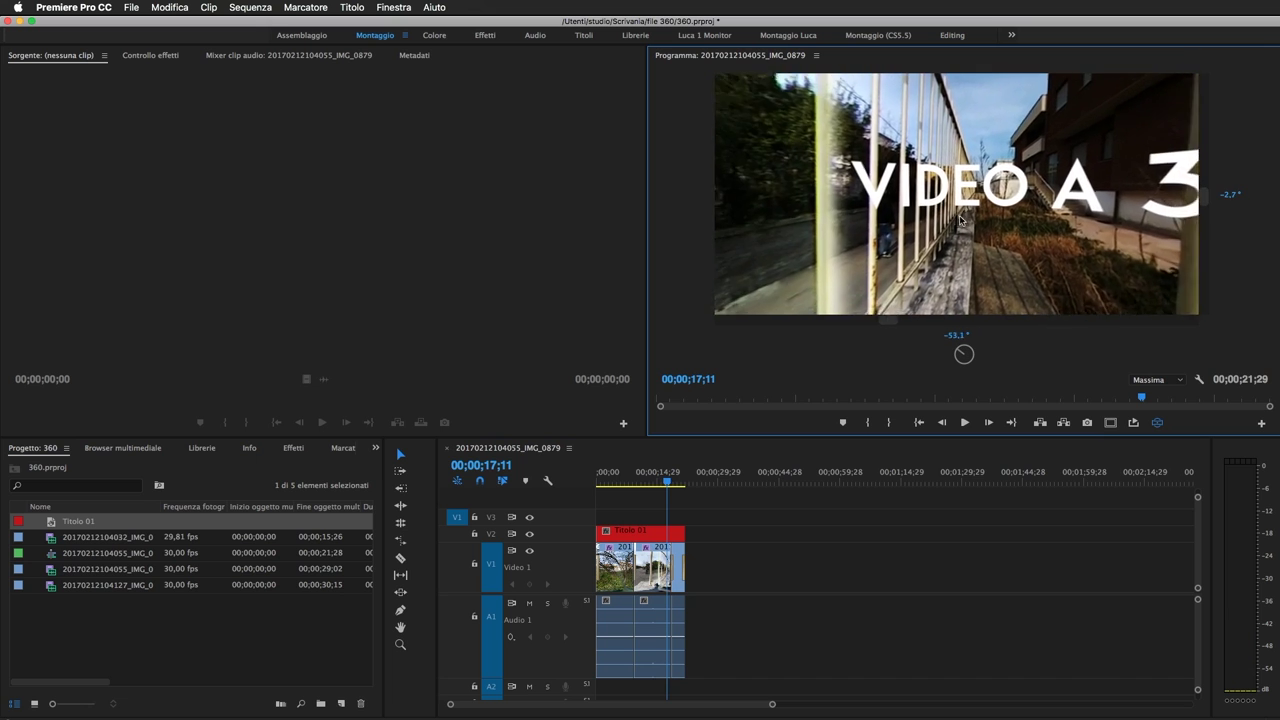
pyautogui.moveTo(1072, 235); pyautogui.dragTo(945, 228)
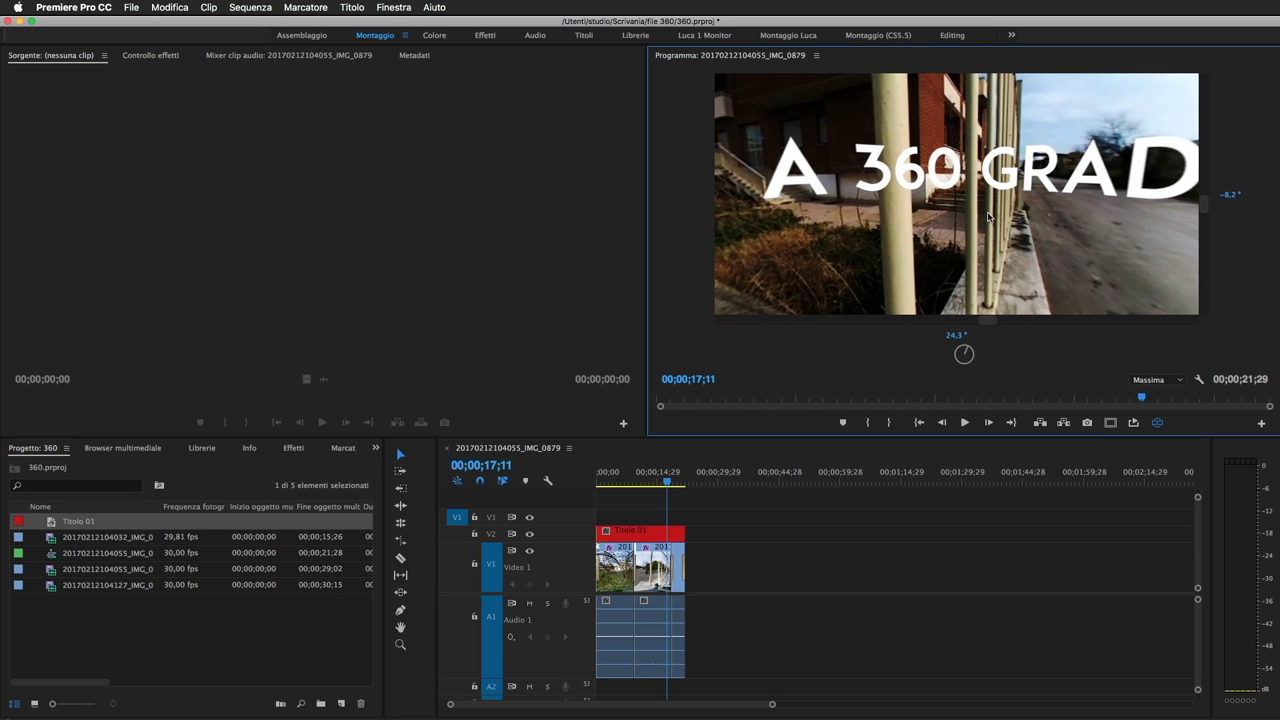
pyautogui.moveTo(1033, 223)
pyautogui.mouseDown()
pyautogui.moveTo(1018, 212)
pyautogui.moveTo(1010, 246)
pyautogui.mouseUp()
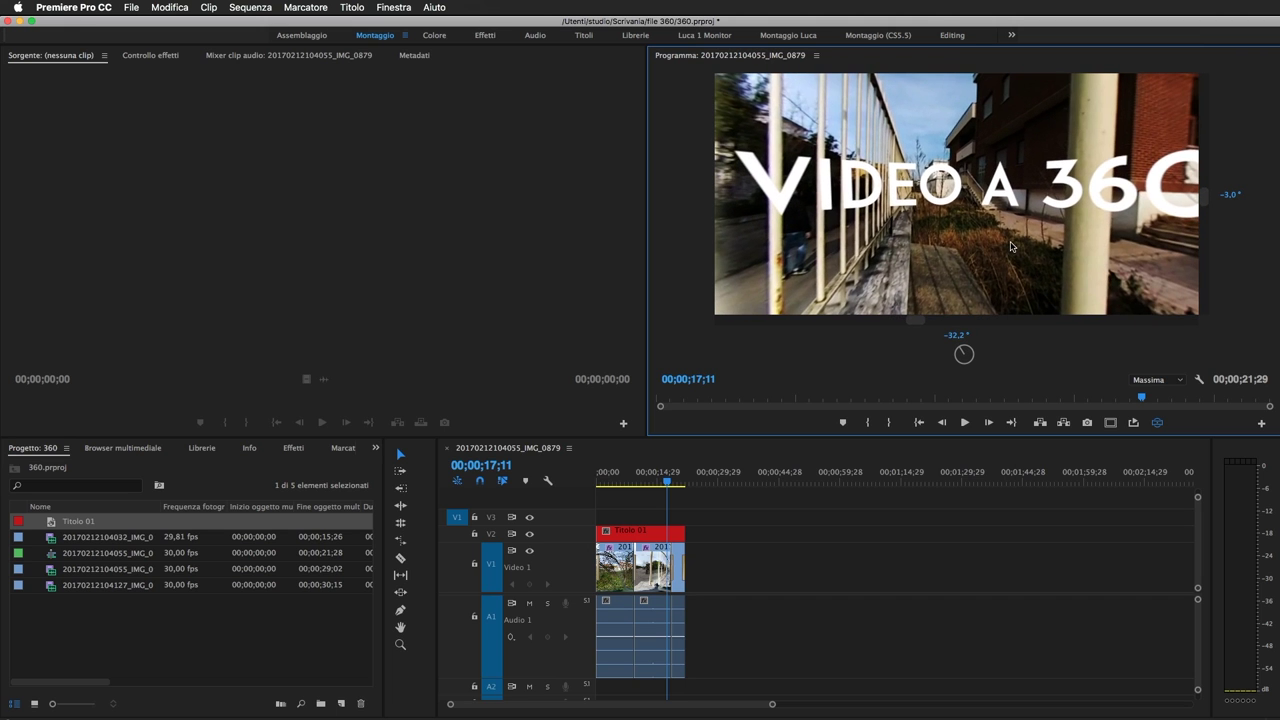
pyautogui.moveTo(1068, 243); pyautogui.dragTo(1001, 247)
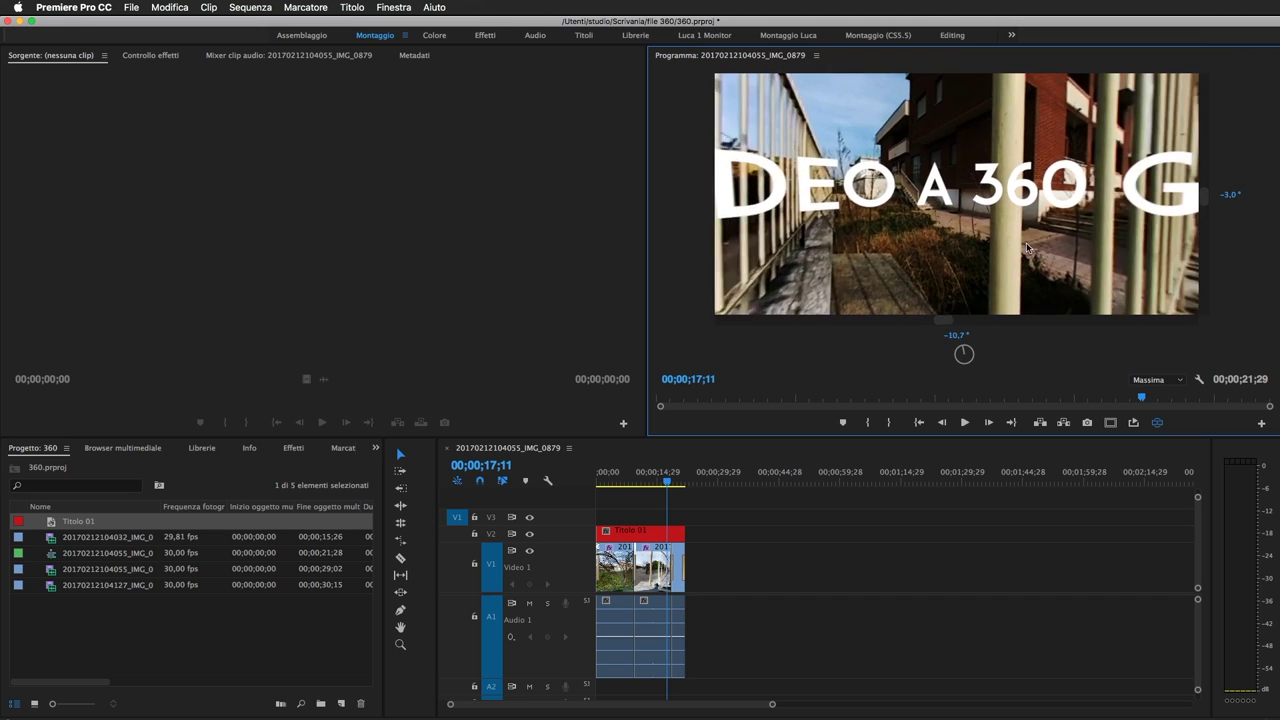
pyautogui.click(1157, 423)
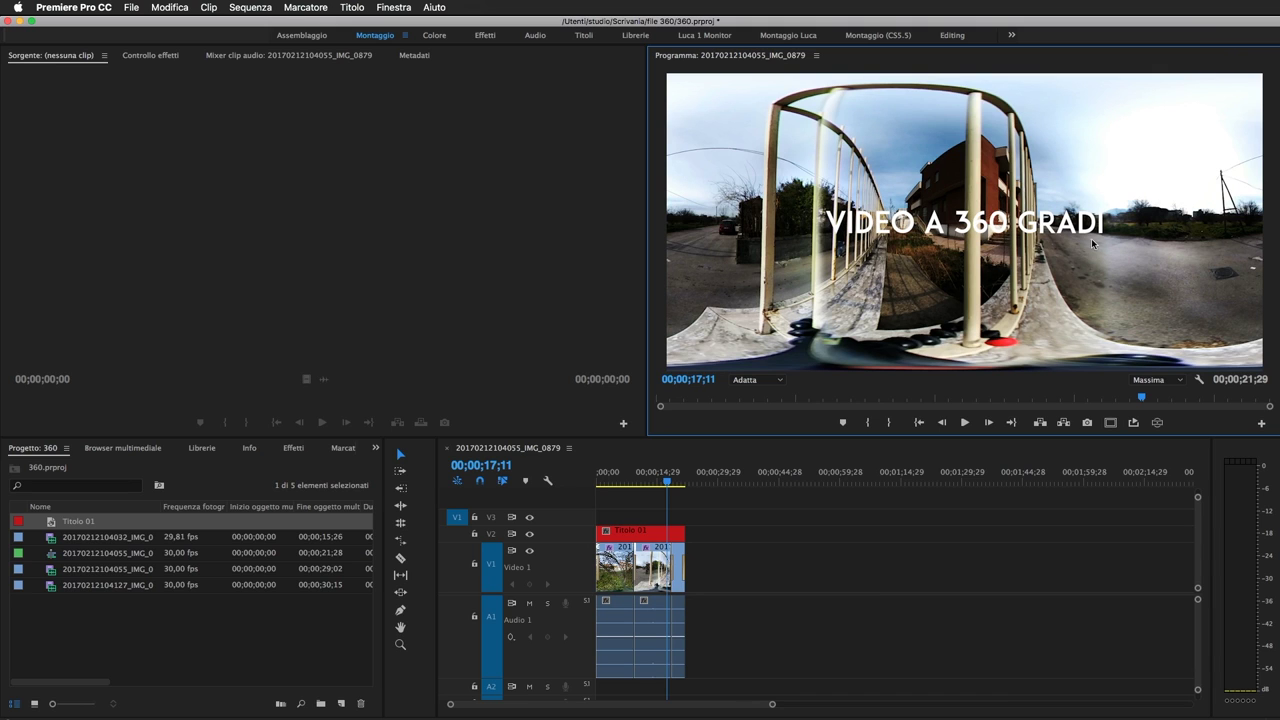
# Tighten the Titolo 01 title's letter tracking to -9,0 and close the title editor
pyautogui.doubleClick(629, 540)
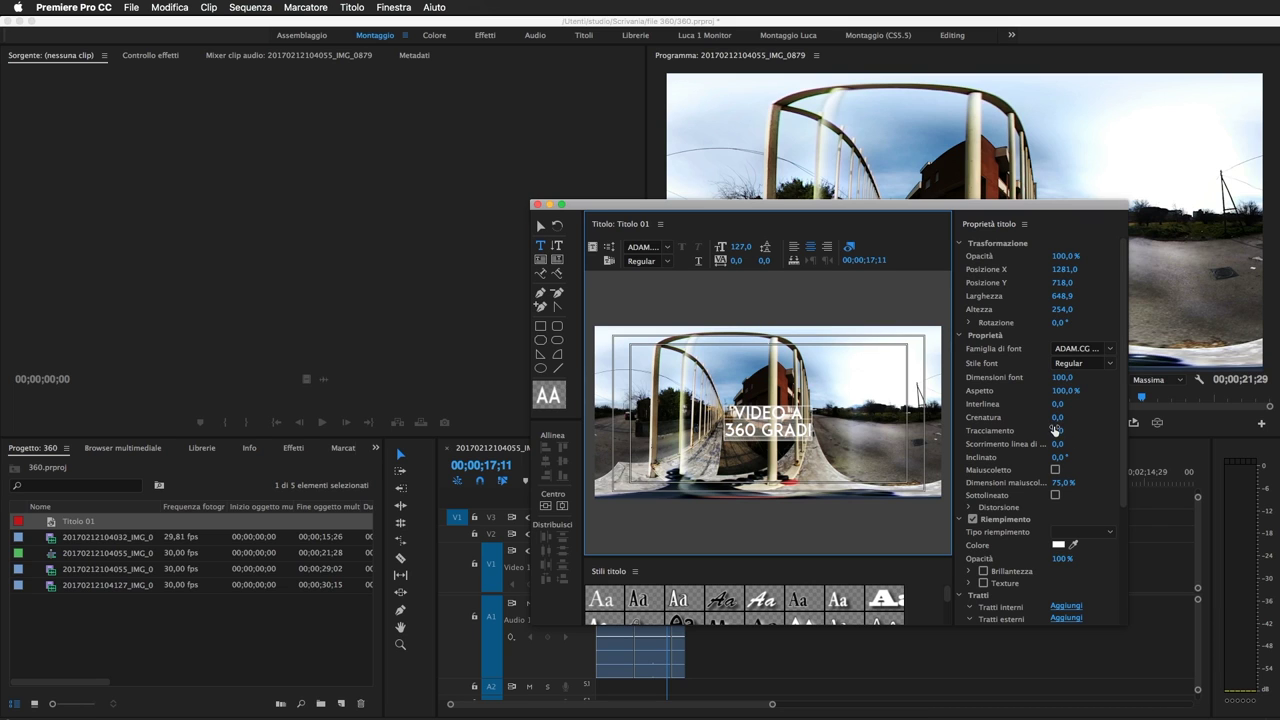
pyautogui.moveTo(1059, 434); pyautogui.dragTo(915, 380)
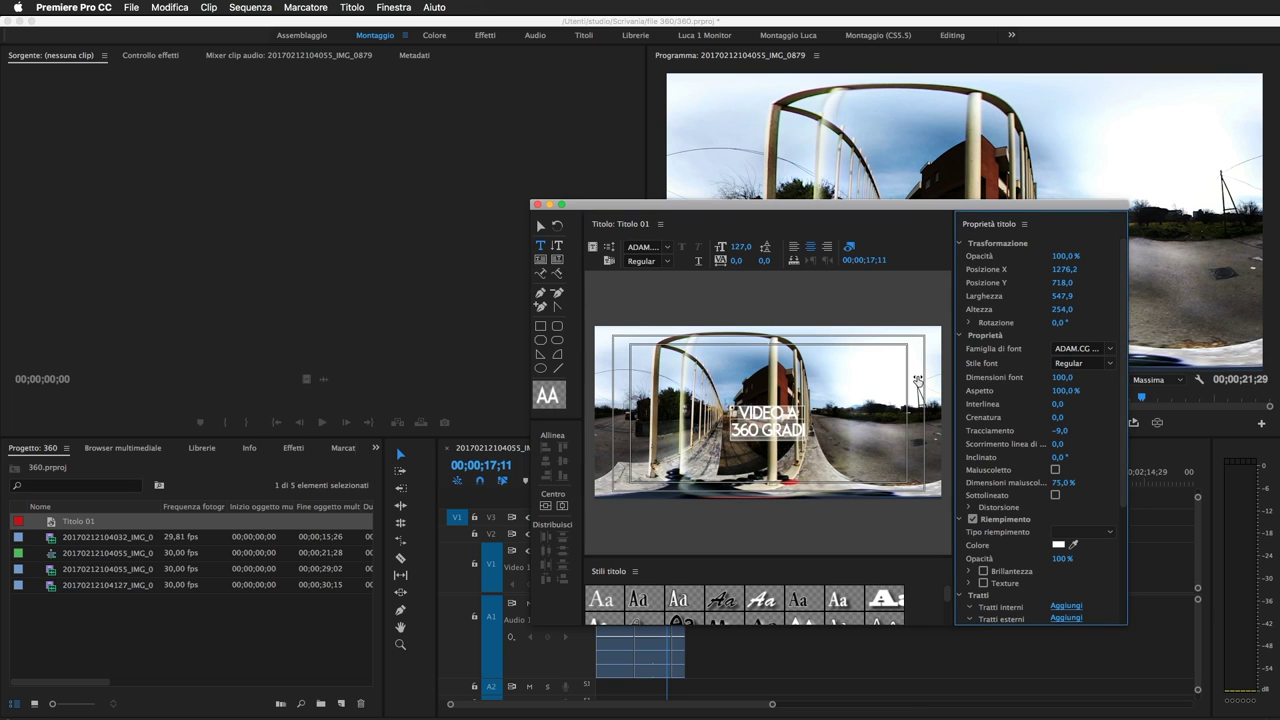
pyautogui.click(535, 204)
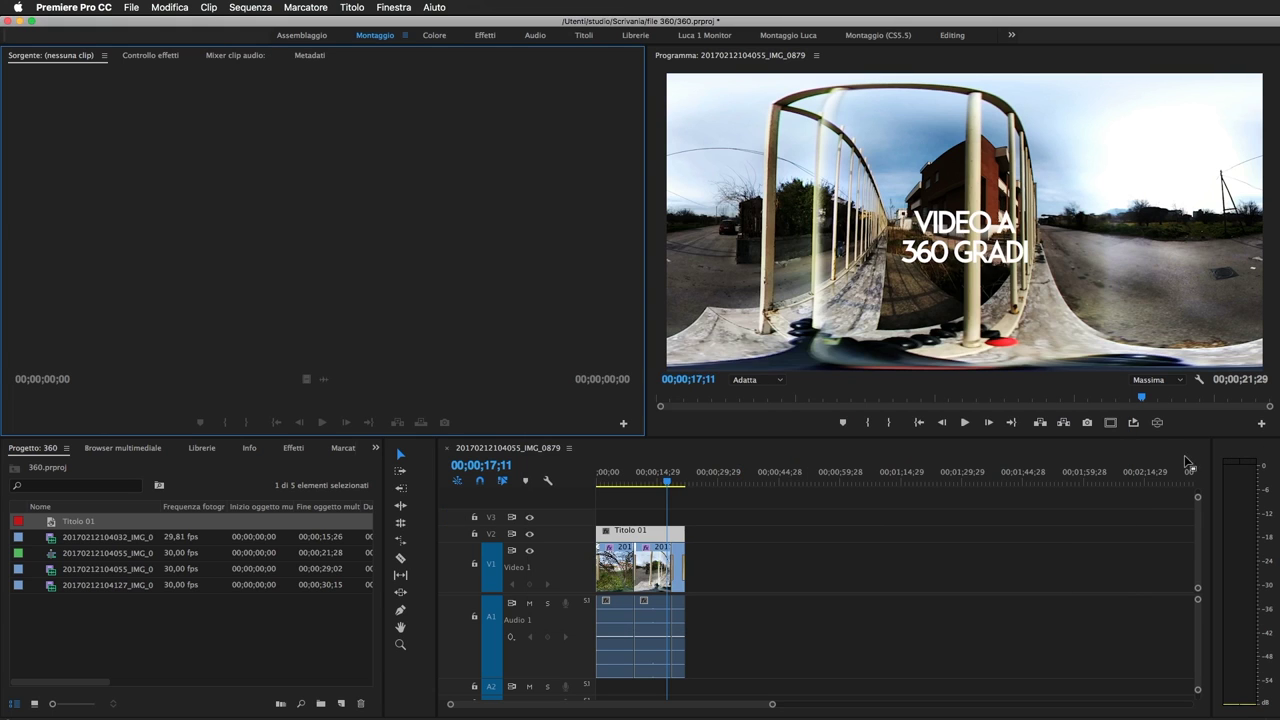
# Preview the sequence as immersive 360° VR, then select the title clip's Effect Controls
pyautogui.click(1155, 423)
pyautogui.moveTo(930, 270); pyautogui.dragTo(904, 240)
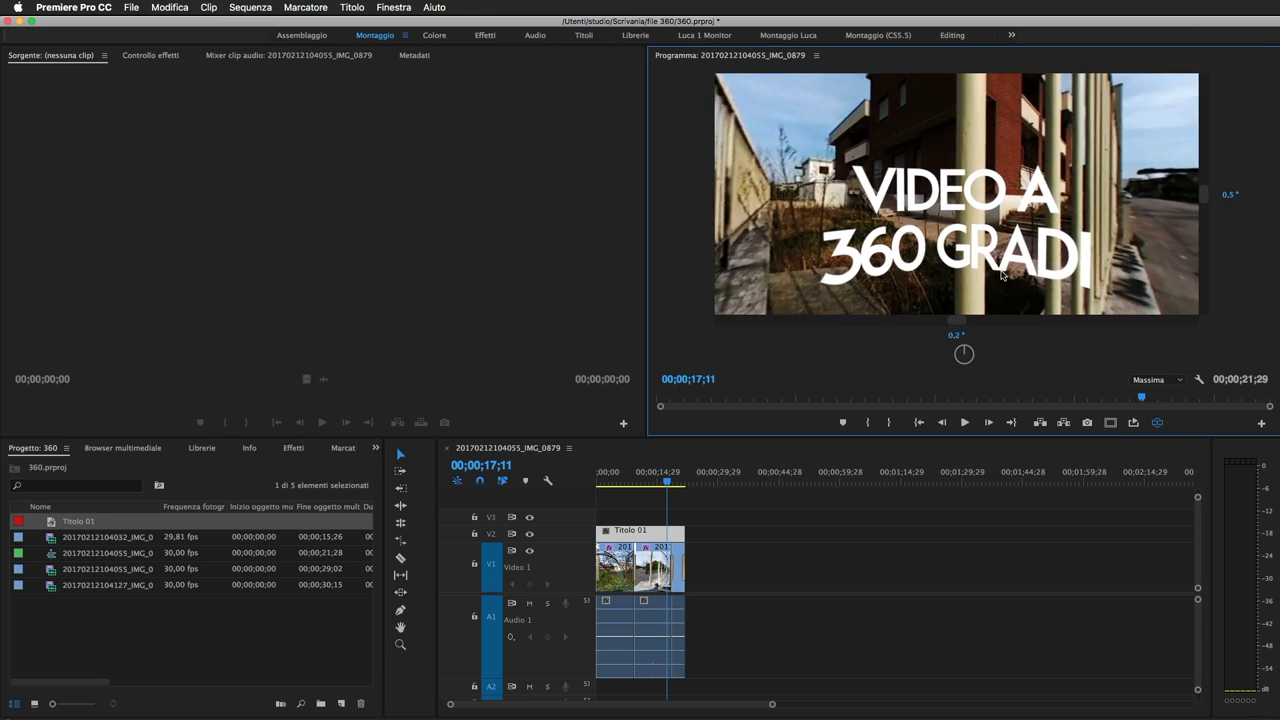
pyautogui.click(660, 535)
pyautogui.click(150, 55)
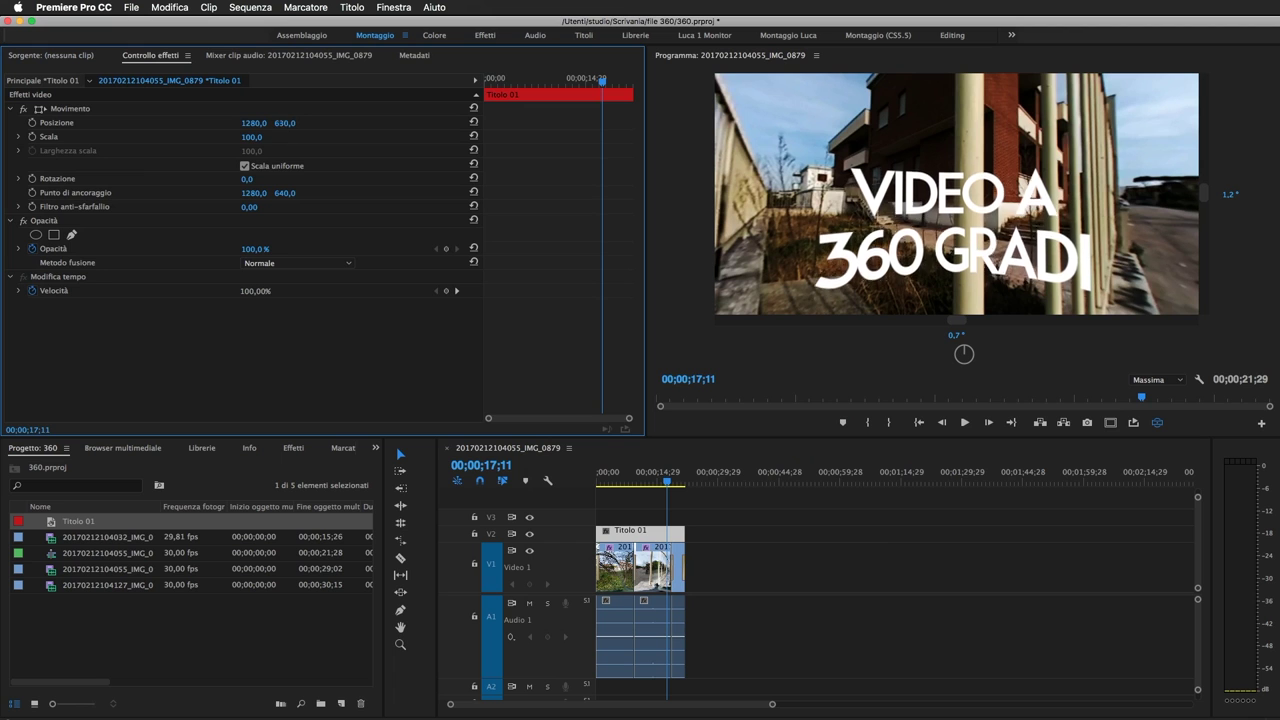
# Set the title's Position Y to 576 and check it by rotating and playing the 360° preview
pyautogui.moveTo(285, 123); pyautogui.dragTo(231, 123)
pyautogui.moveTo(1072, 213)
pyautogui.mouseDown()
pyautogui.moveTo(1097, 224)
pyautogui.moveTo(1014, 200)
pyautogui.mouseUp()
pyautogui.moveTo(875, 193); pyautogui.dragTo(864, 382)
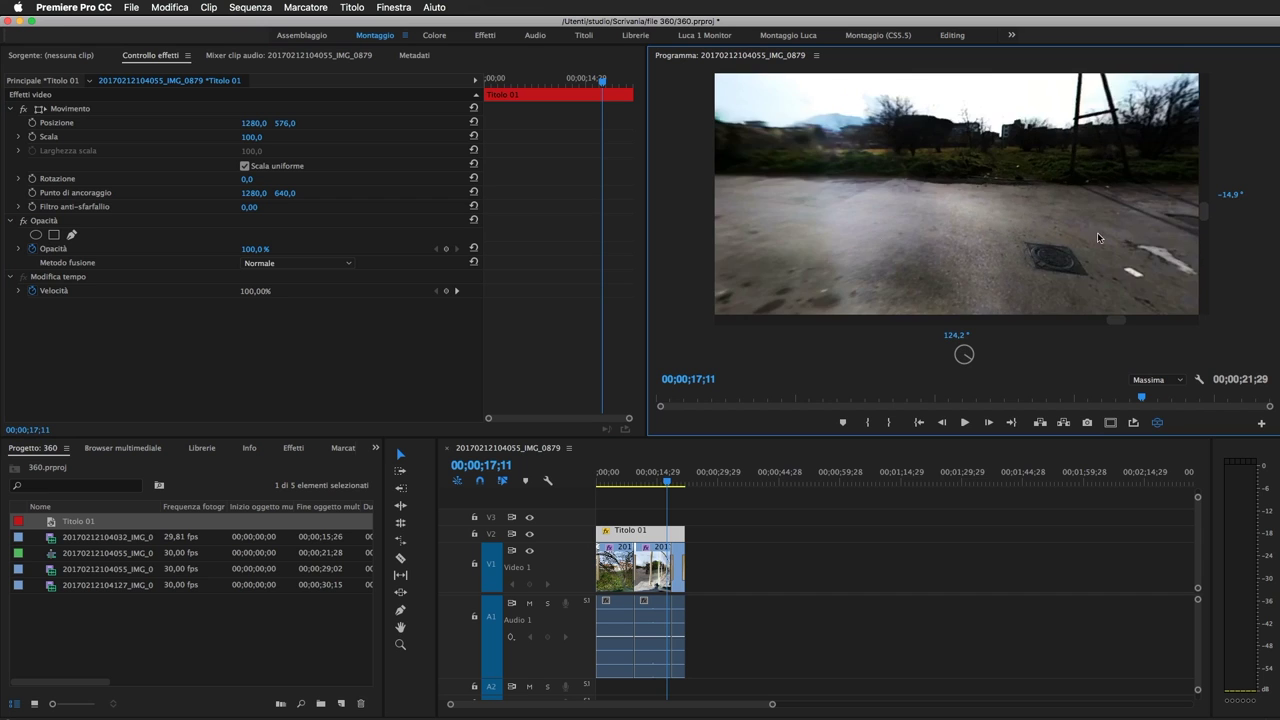
pyautogui.moveTo(1141, 397); pyautogui.dragTo(1034, 397)
pyautogui.moveTo(1063, 175); pyautogui.dragTo(1016, 300)
pyautogui.press('space')
pyautogui.moveTo(963, 354); pyautogui.dragTo(900, 270)
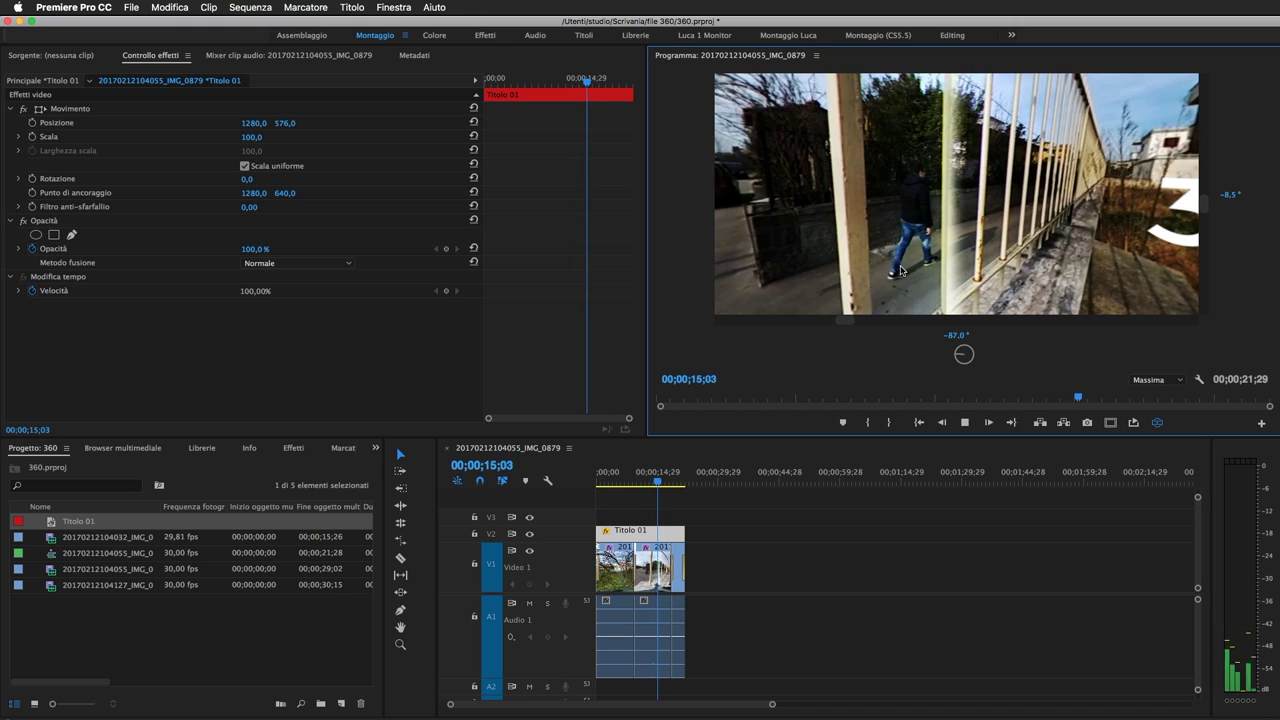
pyautogui.moveTo(1105, 240); pyautogui.dragTo(1170, 245)
# Scrub from 00;00;18;25 to the clip's end and open Export Settings with Ctrl+M
pyautogui.click(598, 474)
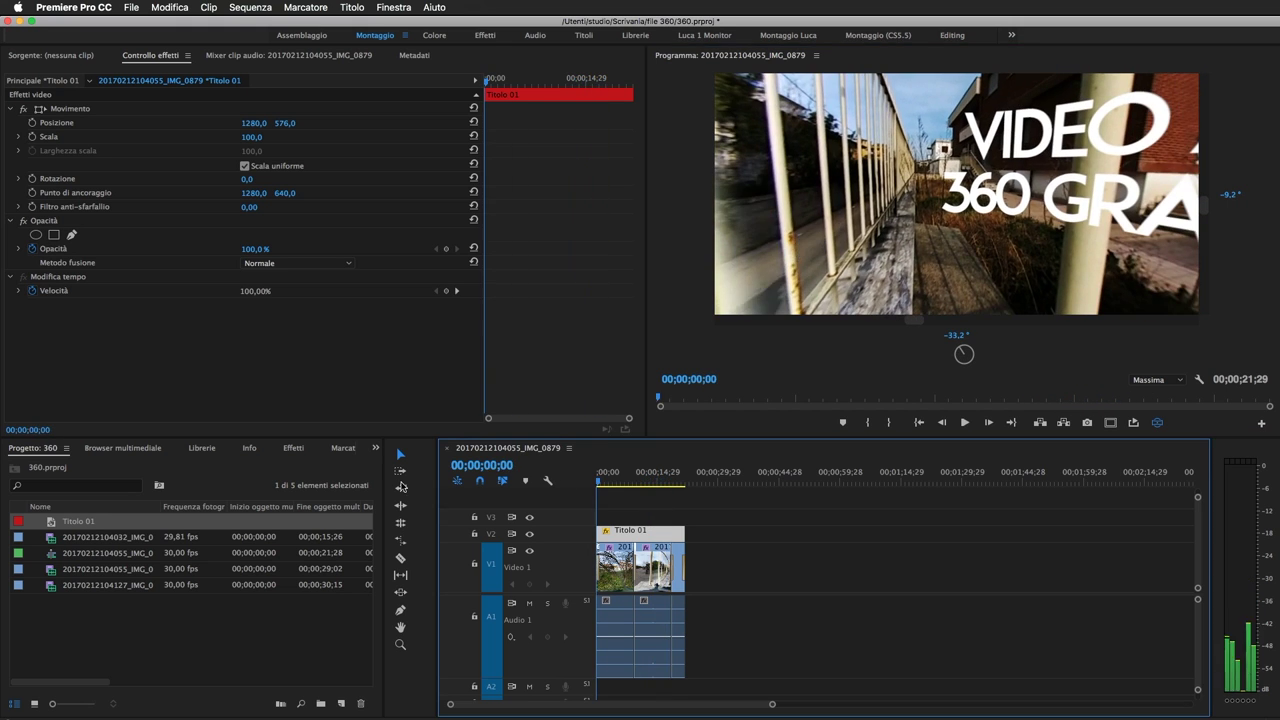
pyautogui.click(676, 479)
pyautogui.moveTo(676, 479)
pyautogui.mouseDown()
pyautogui.moveTo(596, 488)
pyautogui.moveTo(636, 471)
pyautogui.mouseUp()
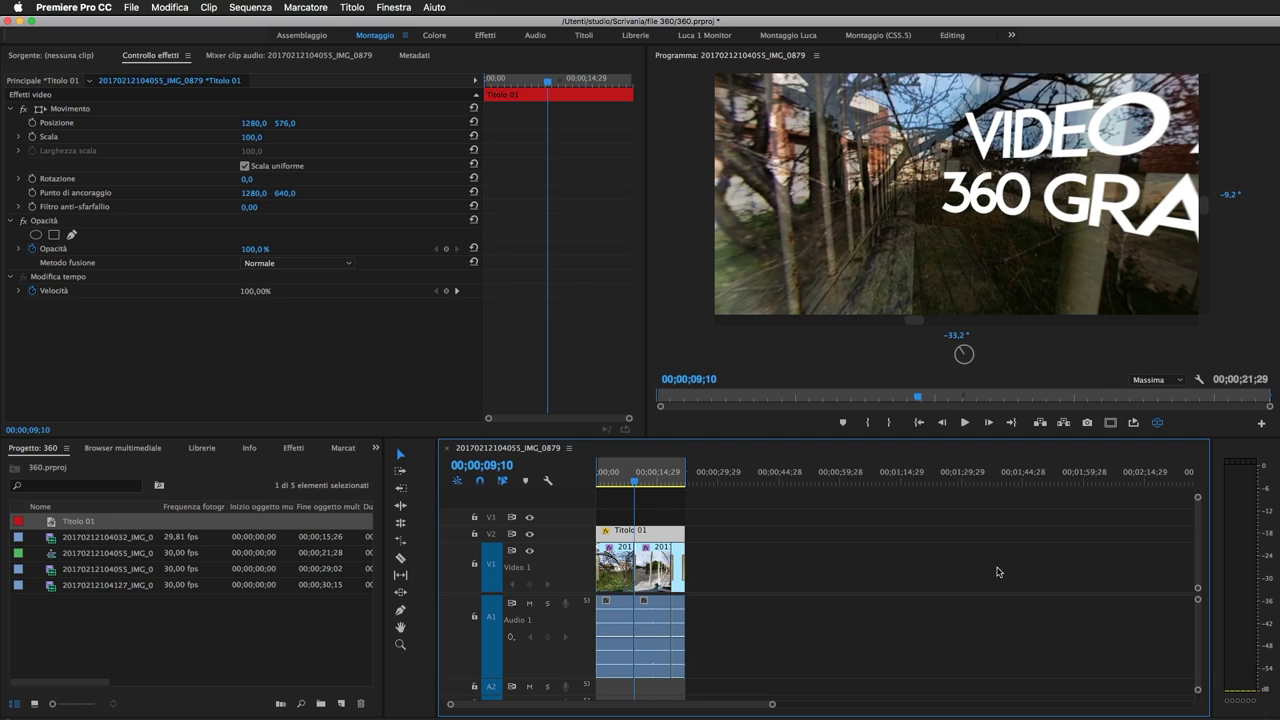
pyautogui.hotkey('ctrl', 'm')
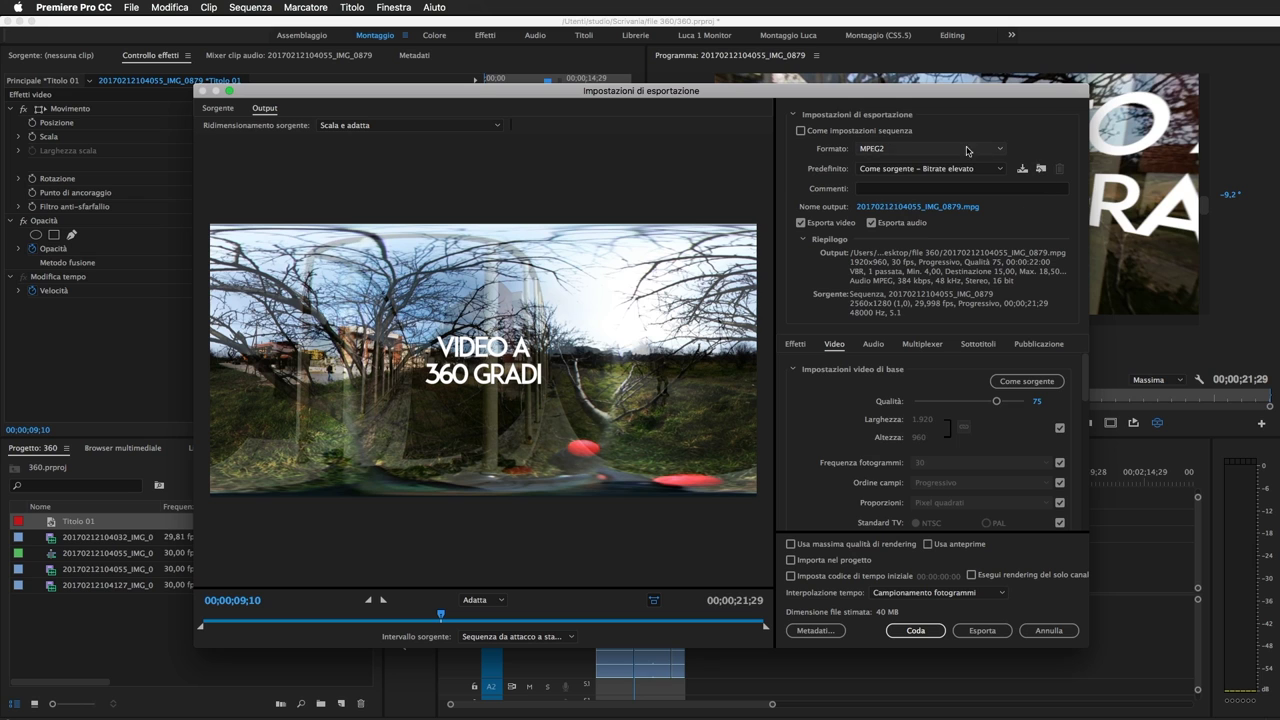
# Set the export format to H.264 with video settings matched to the source (Come sorgente)
pyautogui.click(960, 150)
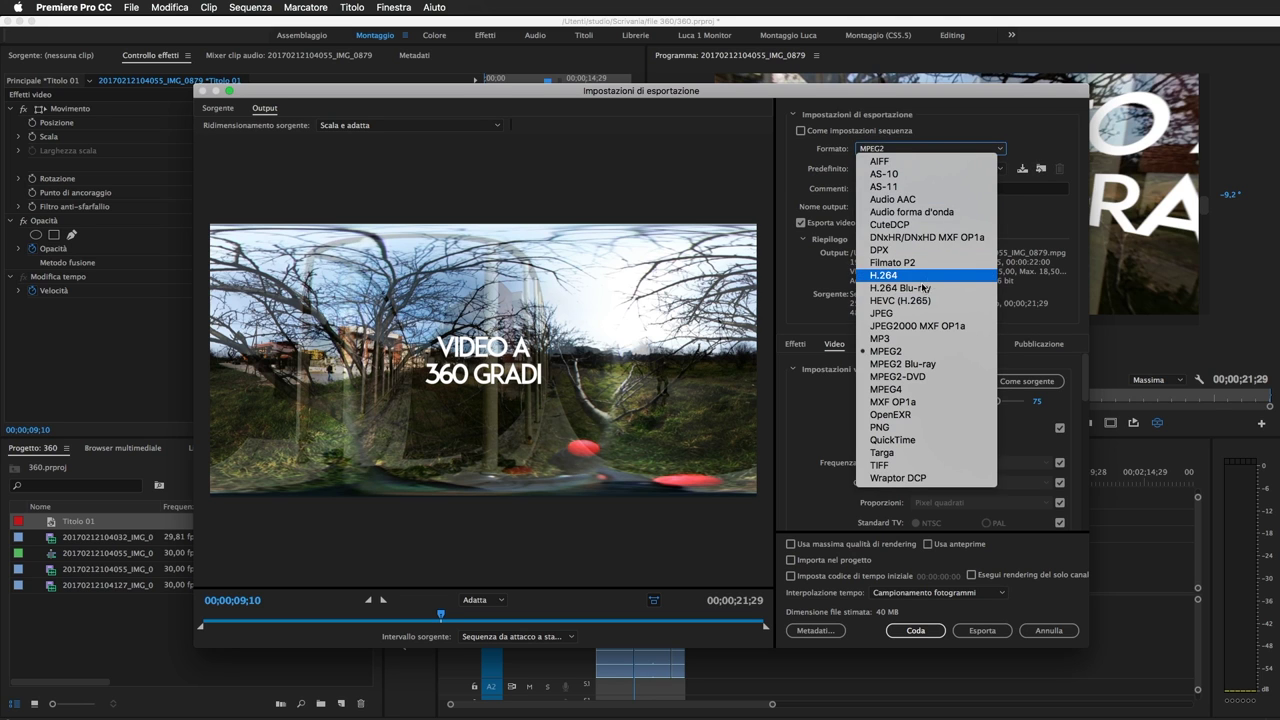
pyautogui.click(923, 281)
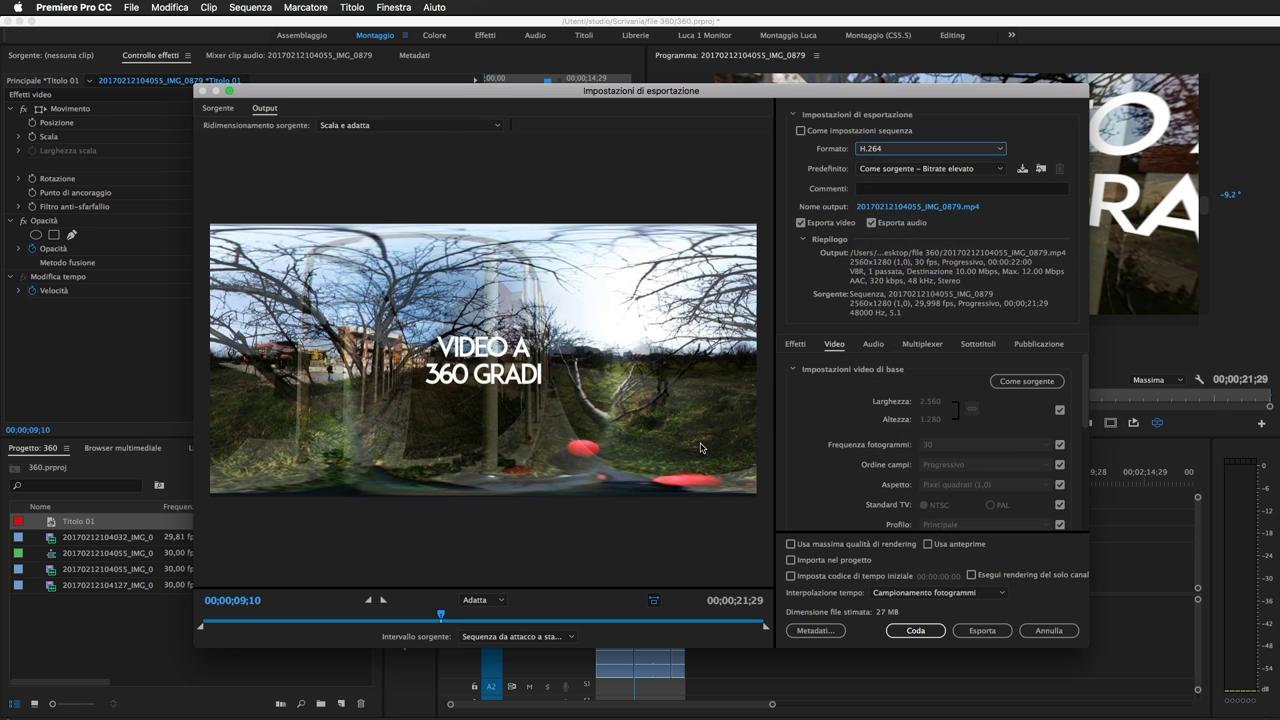
pyautogui.click(1001, 382)
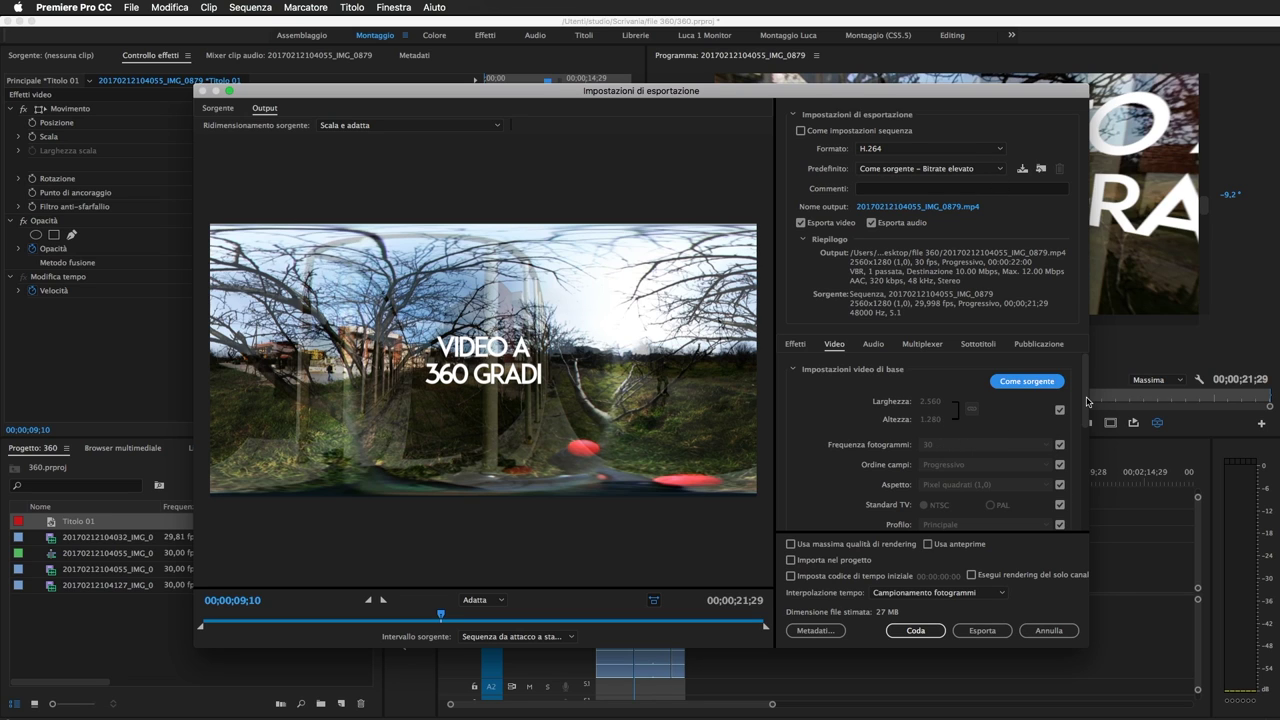
# Browse the Predefinito presets, keeping Come sorgente – Bitrate elevato
pyautogui.scroll(-3, 1087, 401)
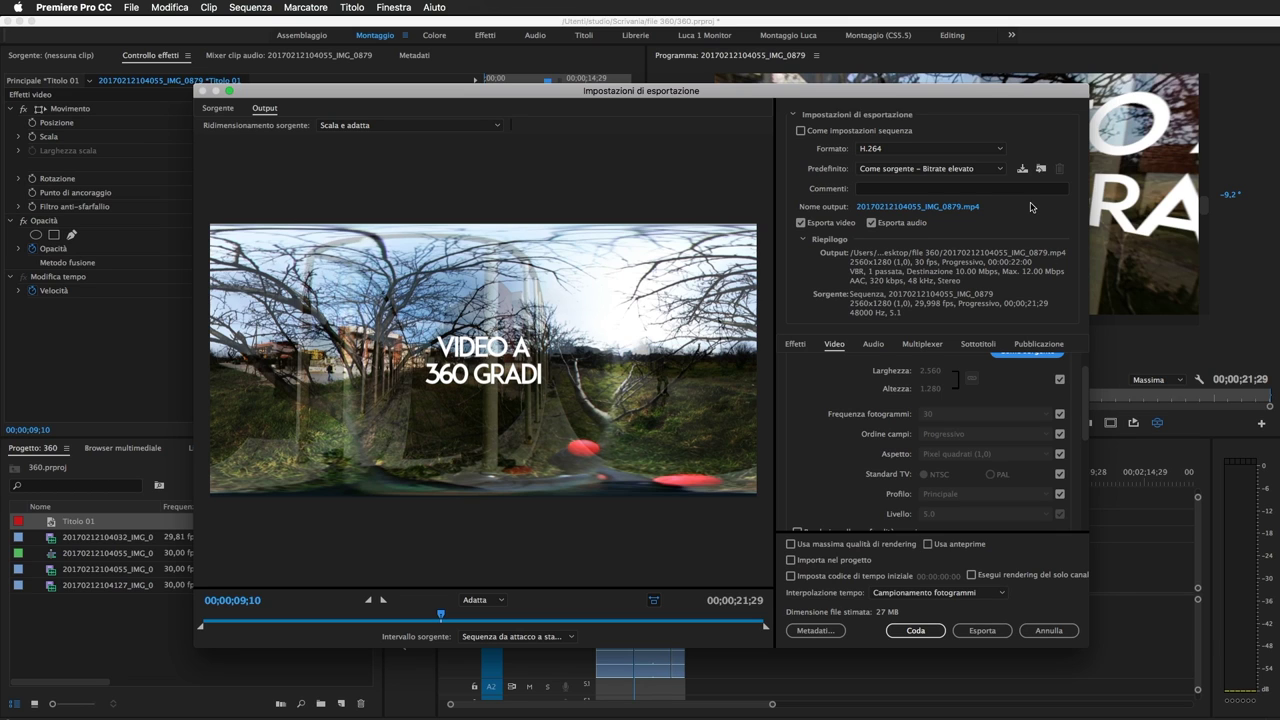
pyautogui.scroll(3, 1087, 400)
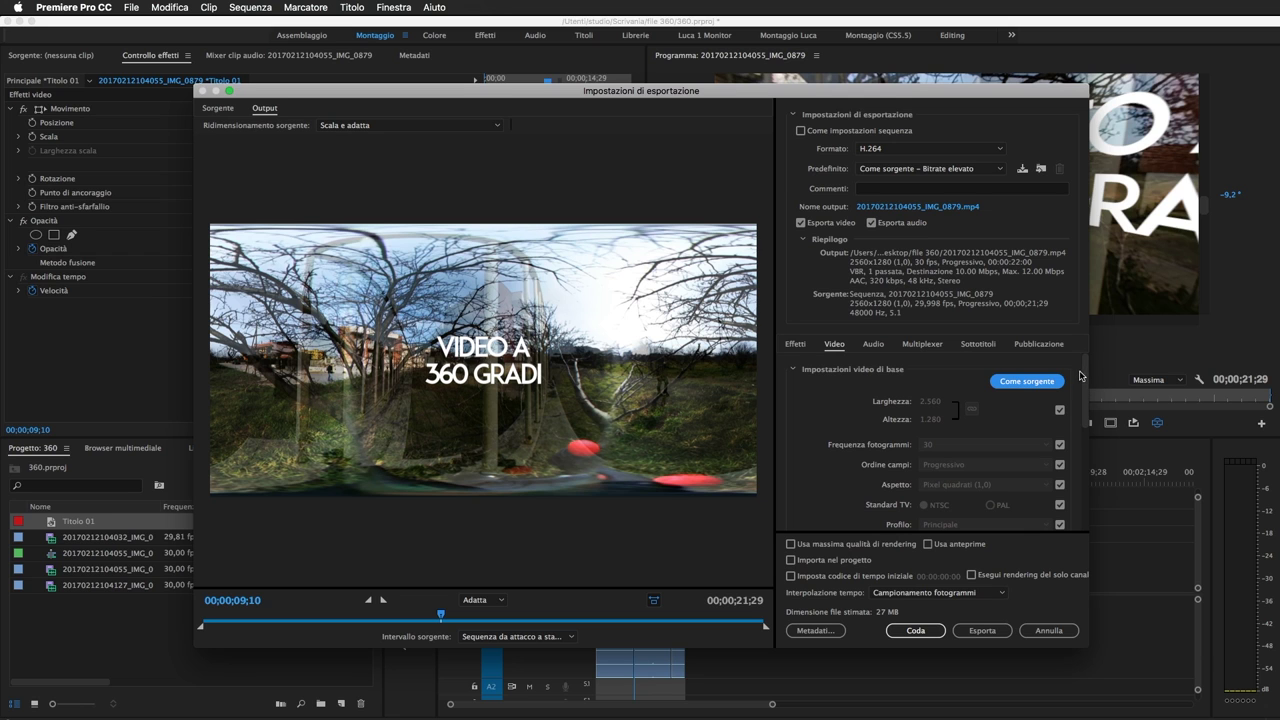
pyautogui.click(923, 170)
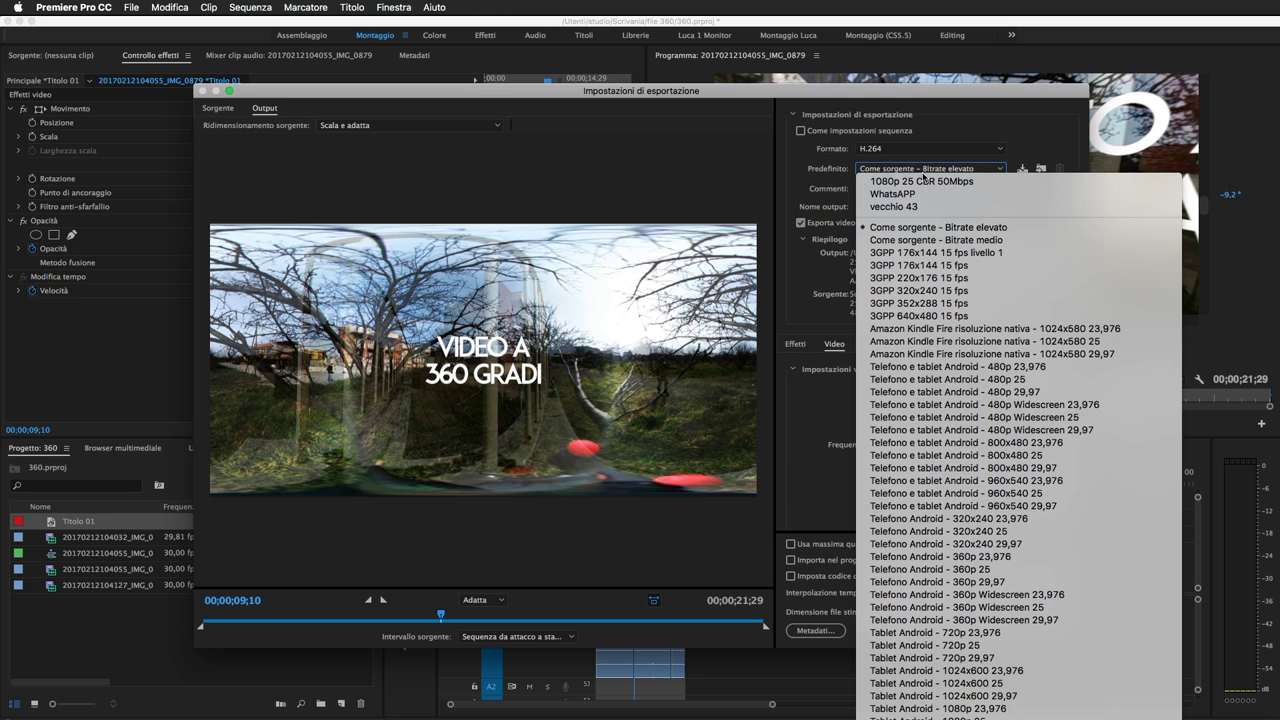
pyautogui.scroll(-10, 940, 550)
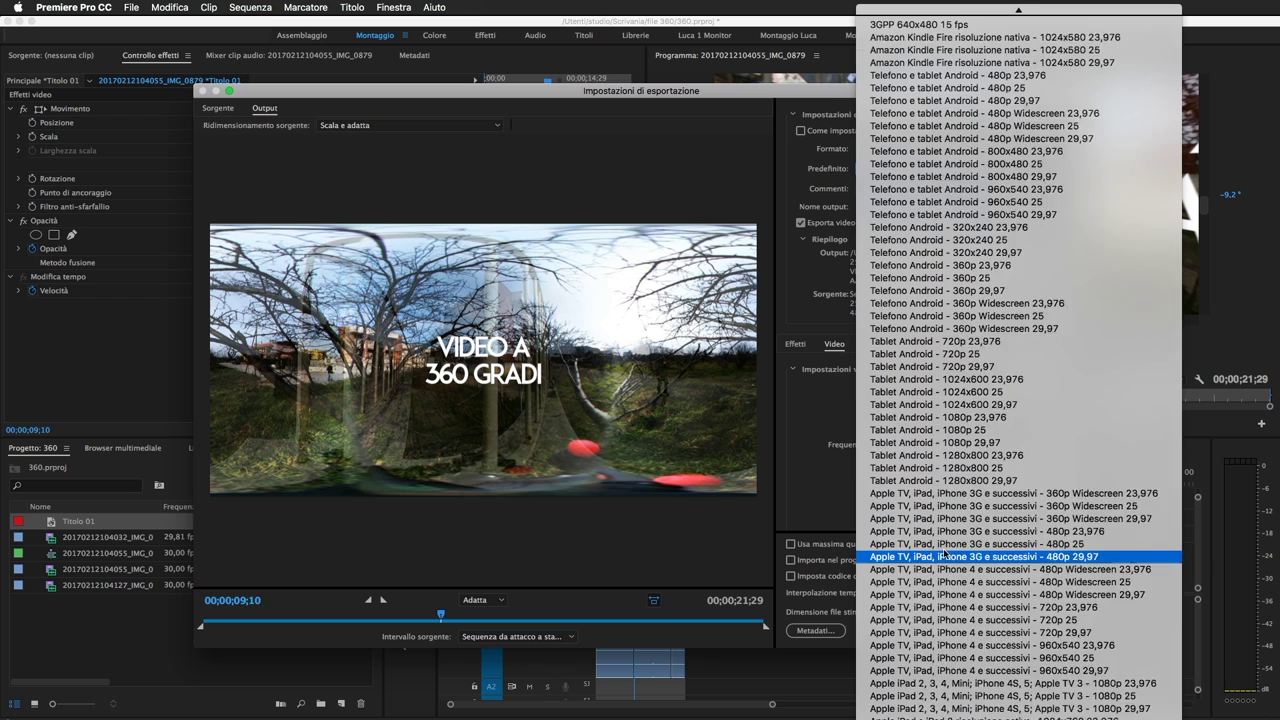
pyautogui.click(814, 464)
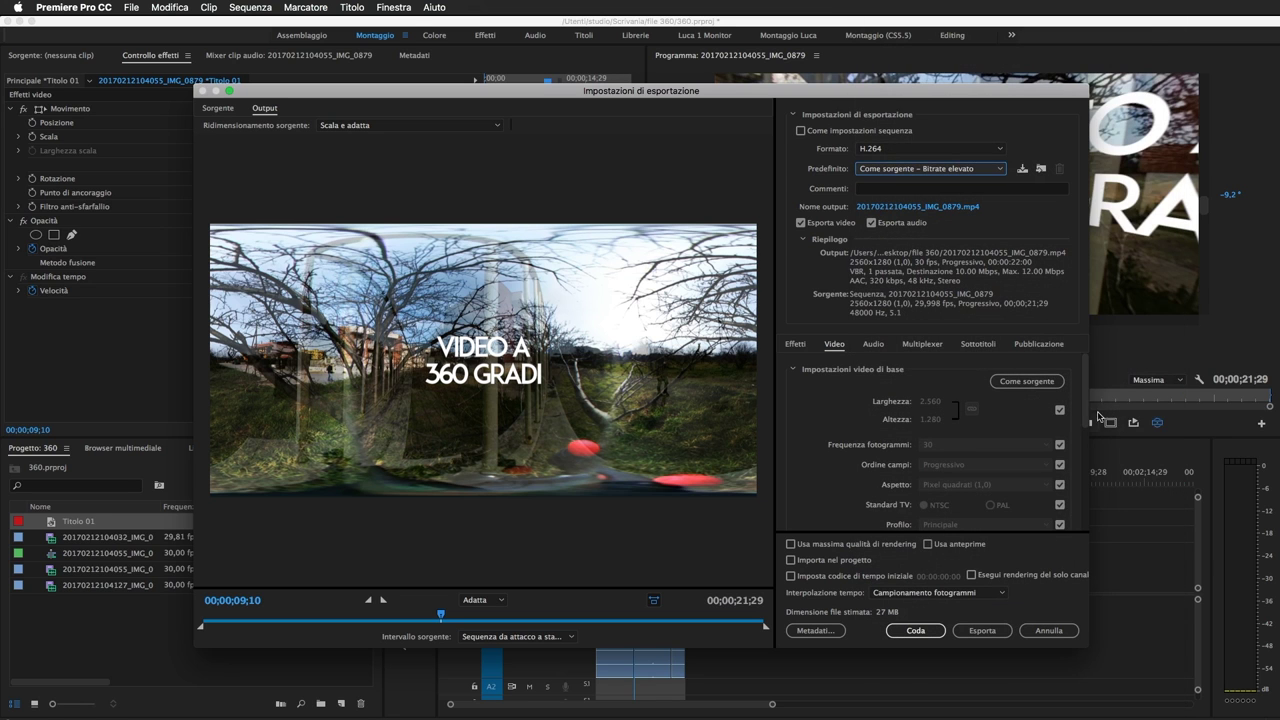
pyautogui.scroll(-5, 1079, 395)
# Set the export bitrate encoding to CBR at 10 Mbps
pyautogui.click(1010, 476)
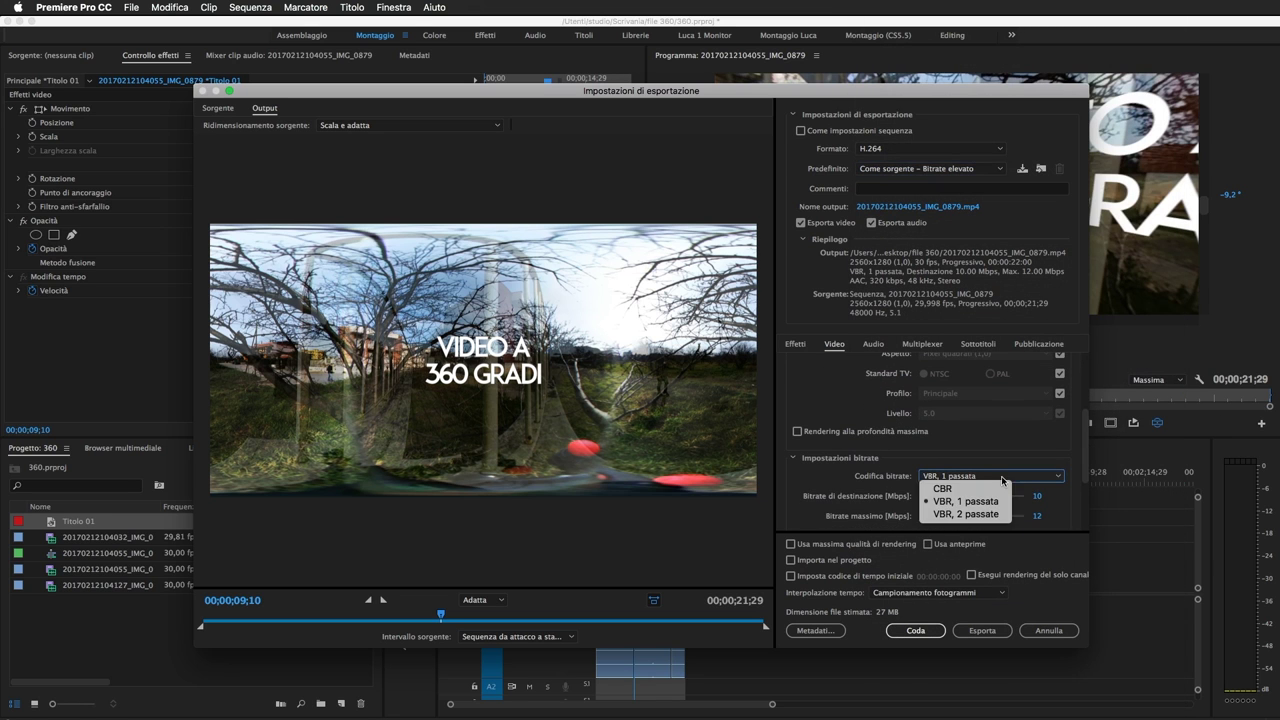
pyautogui.click(991, 500)
pyautogui.click(990, 476)
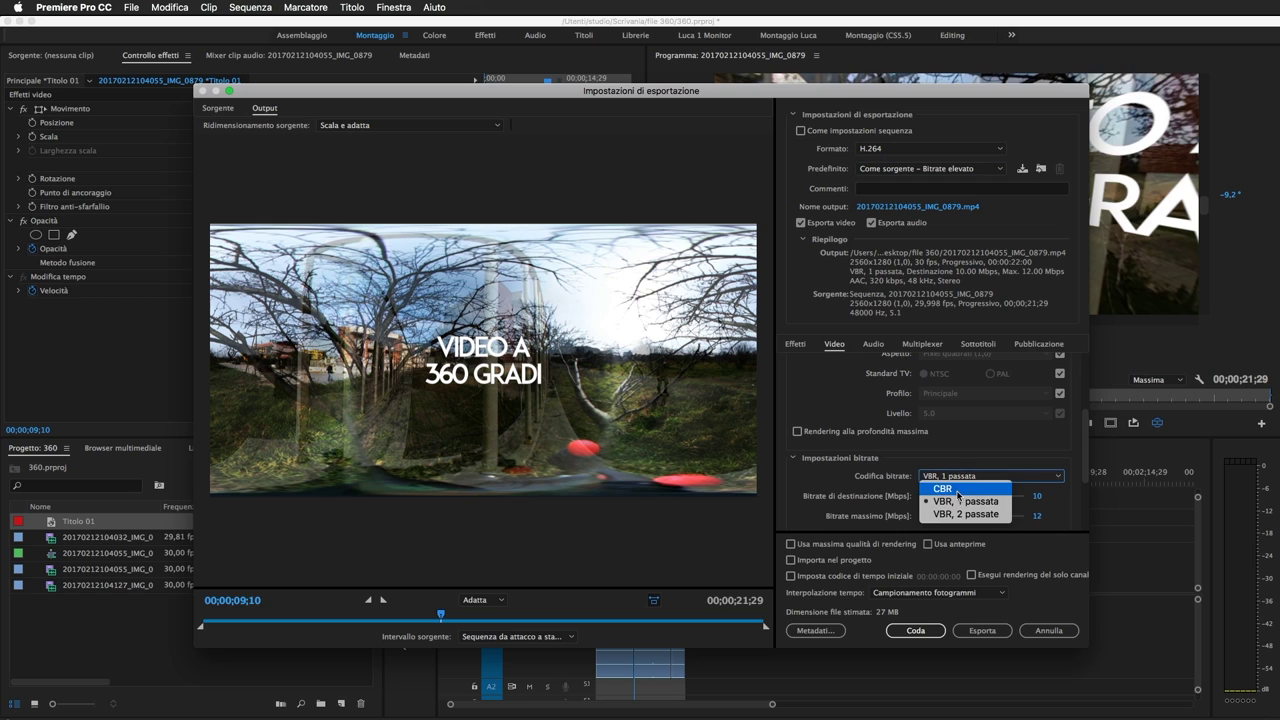
pyautogui.click(955, 488)
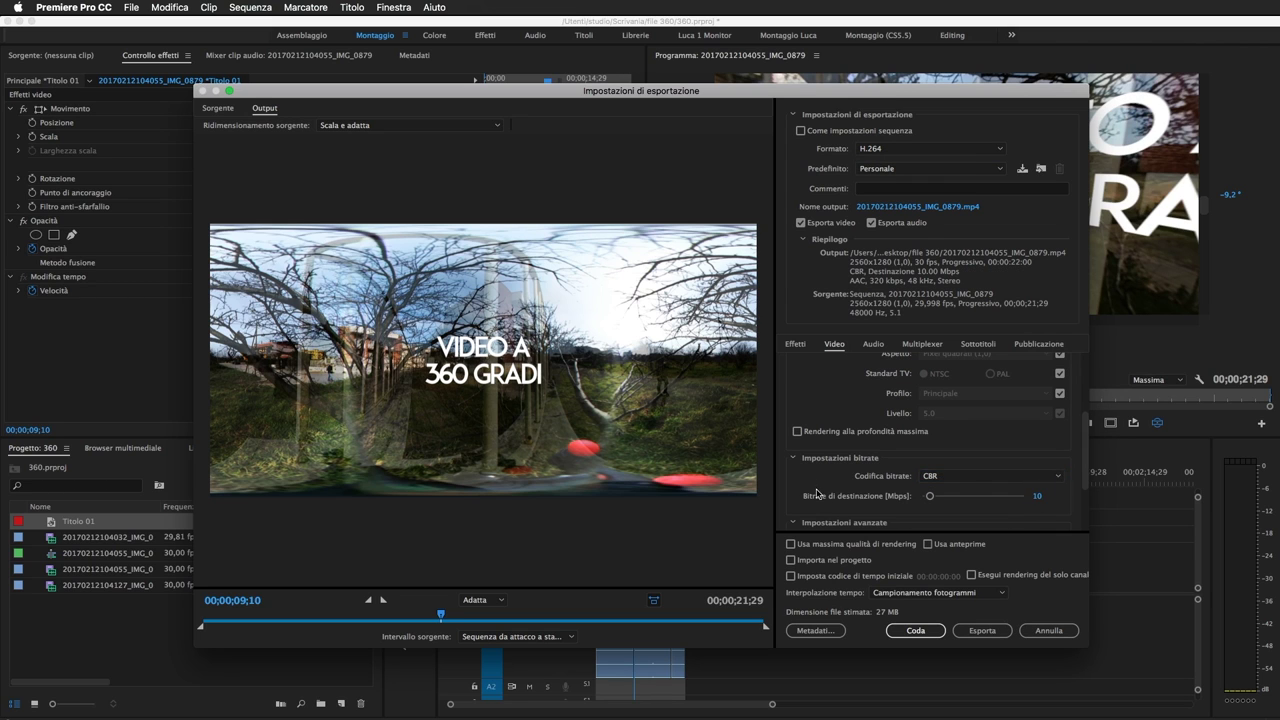
# Keep 'Il video è VR' ticked with the Monoscopico frame layout
pyautogui.scroll(-3, 820, 494)
pyautogui.scroll(-1, 855, 488)
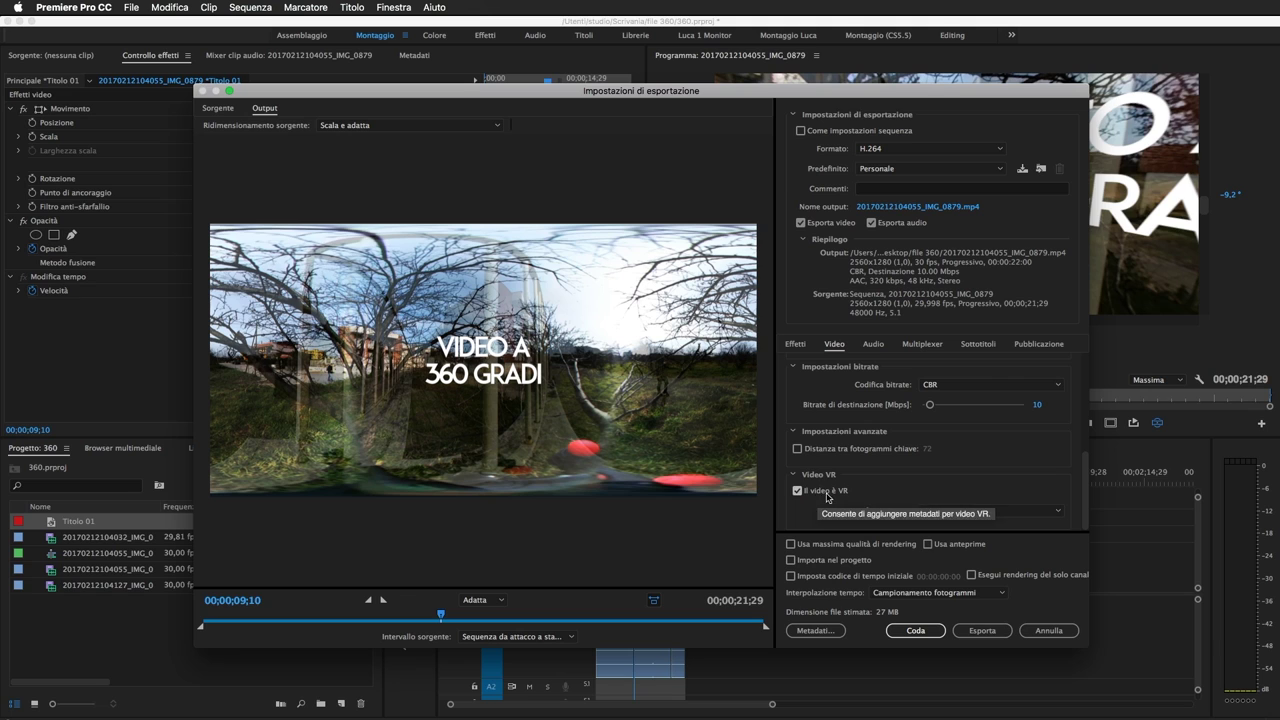
pyautogui.click(797, 491)
pyautogui.click(797, 512)
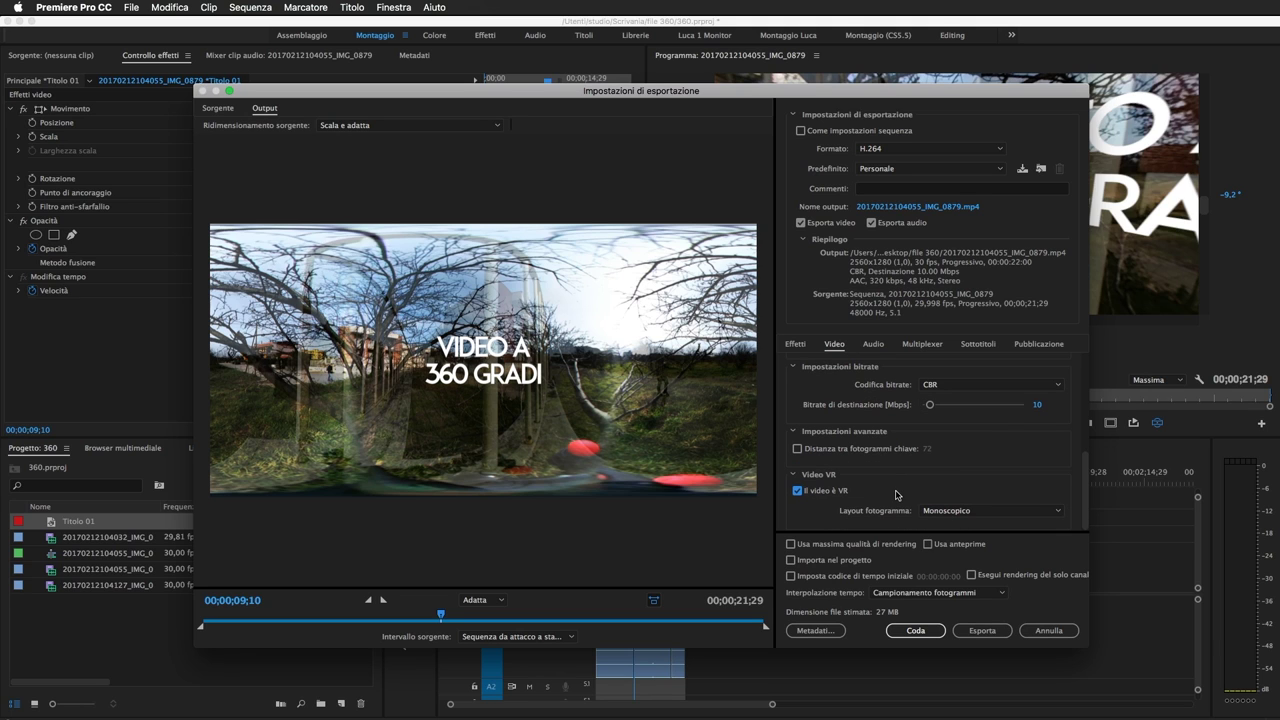
pyautogui.click(989, 511)
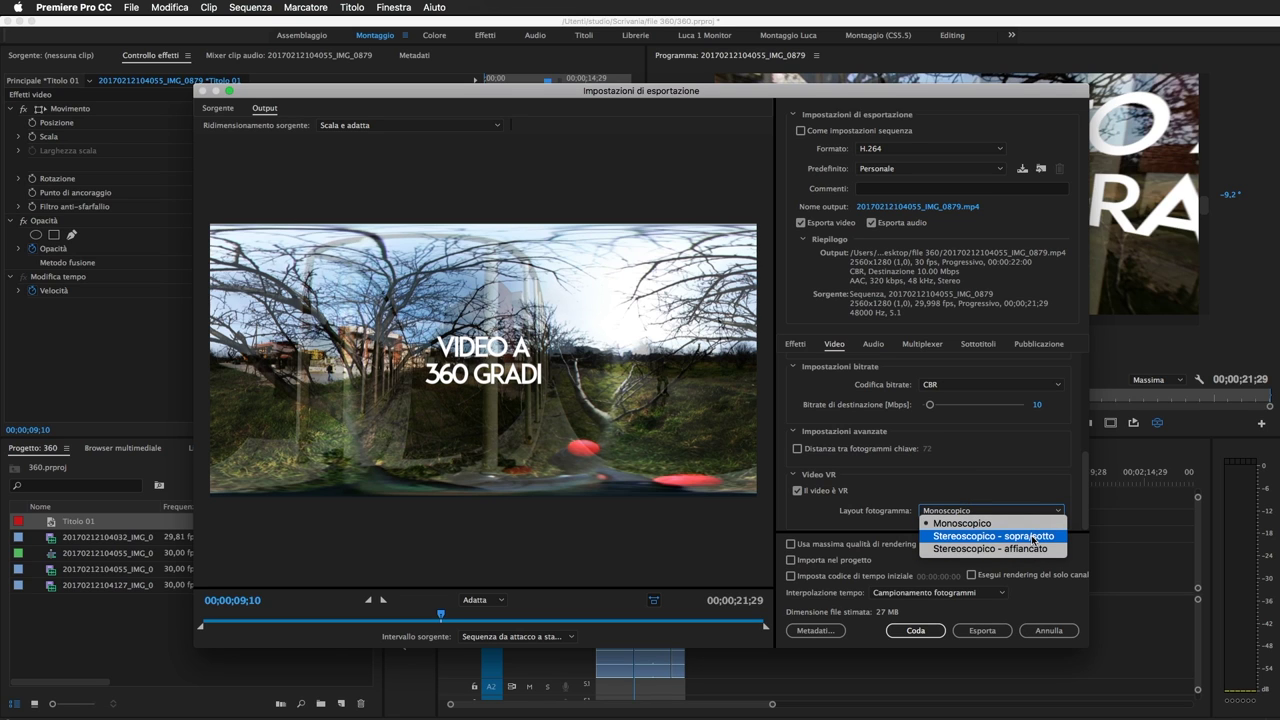
pyautogui.click(1015, 480)
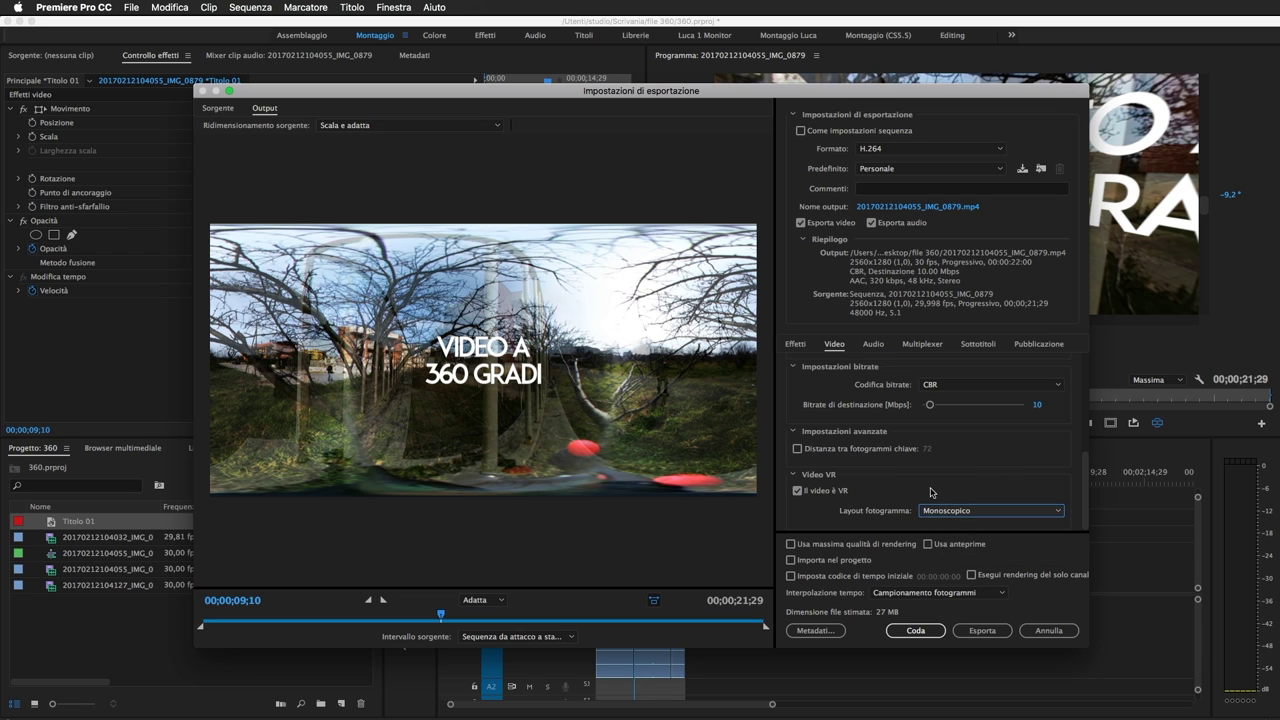
# Name the output 'video 360' in the file 360 folder and start the export
pyautogui.click(938, 208)
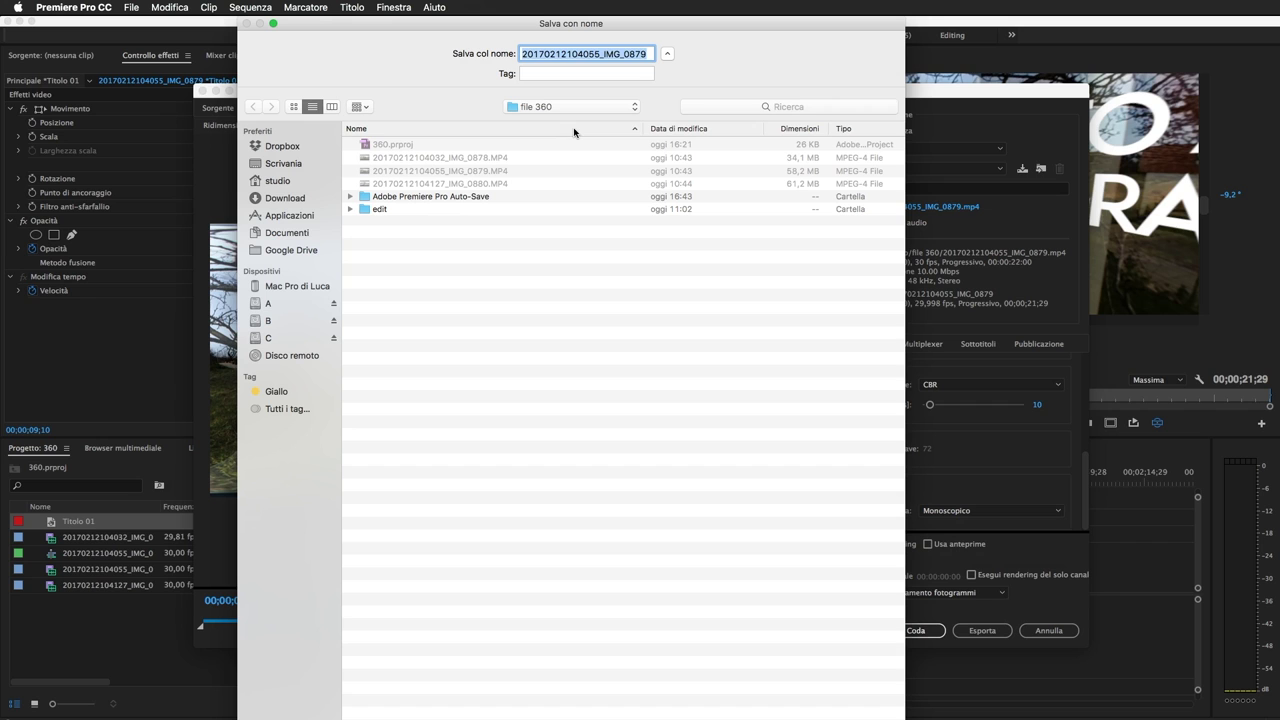
pyautogui.write('video 360')
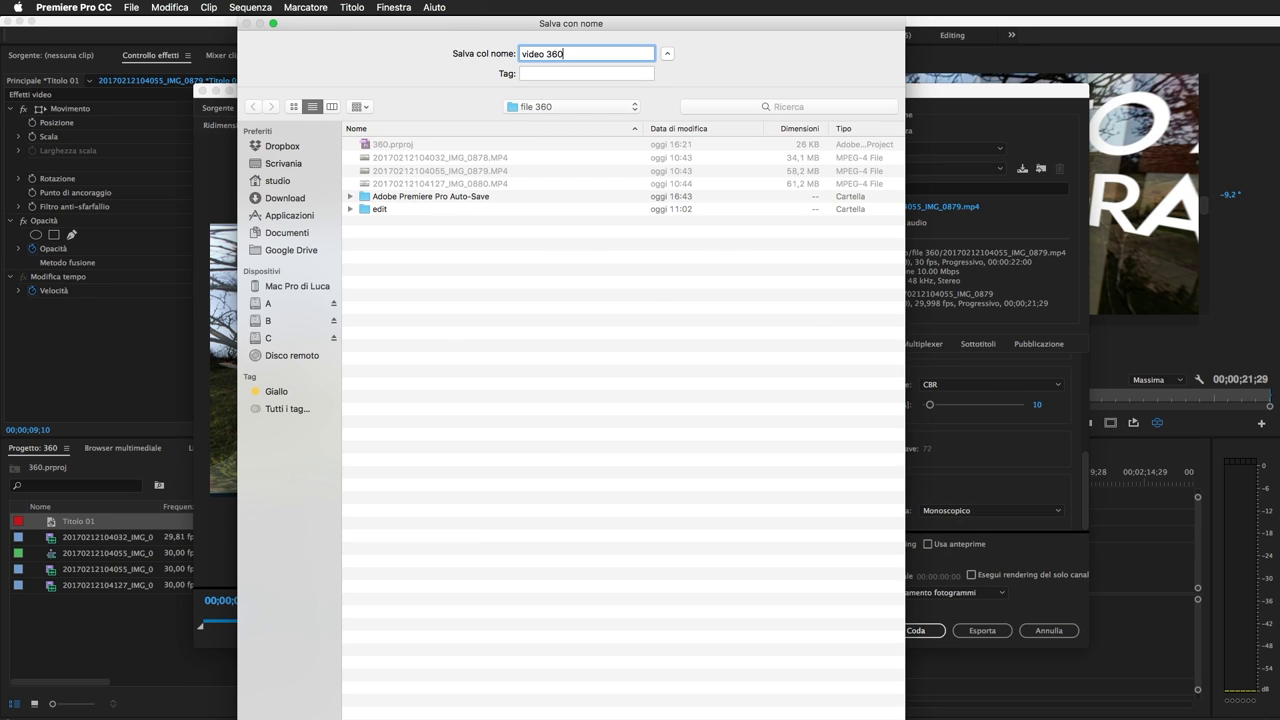
pyautogui.press('Return')
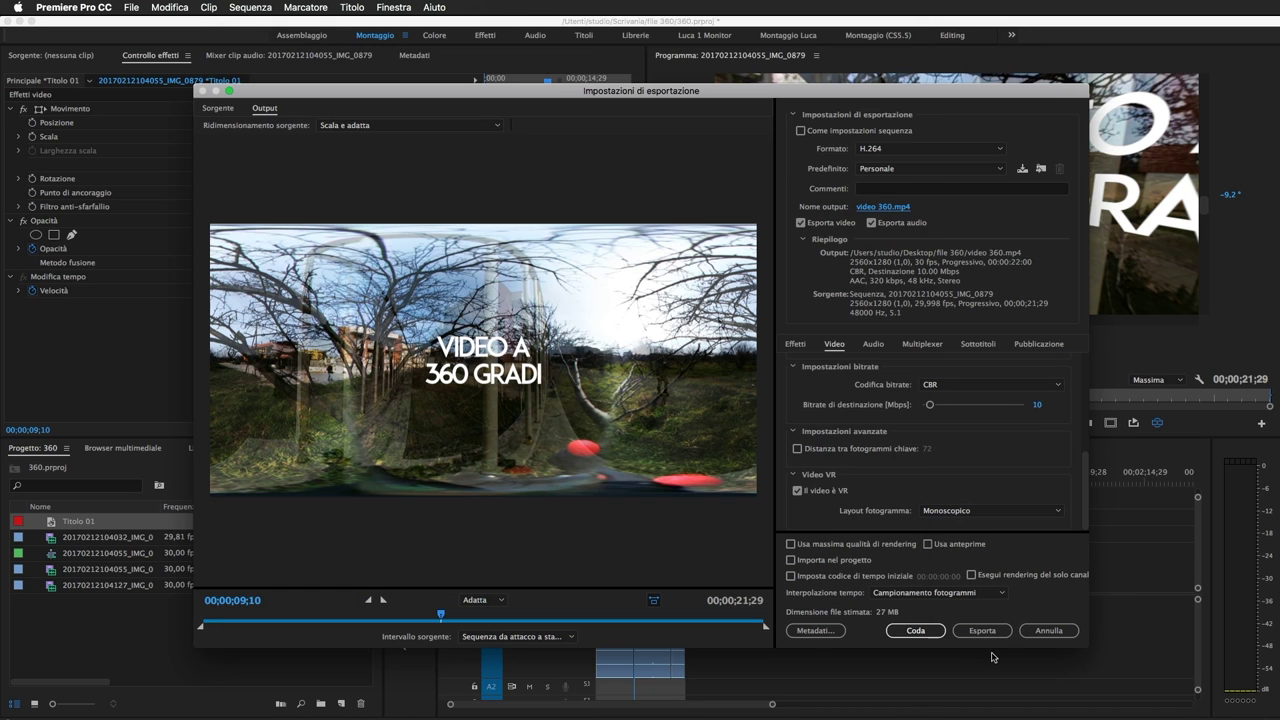
pyautogui.click(982, 630)
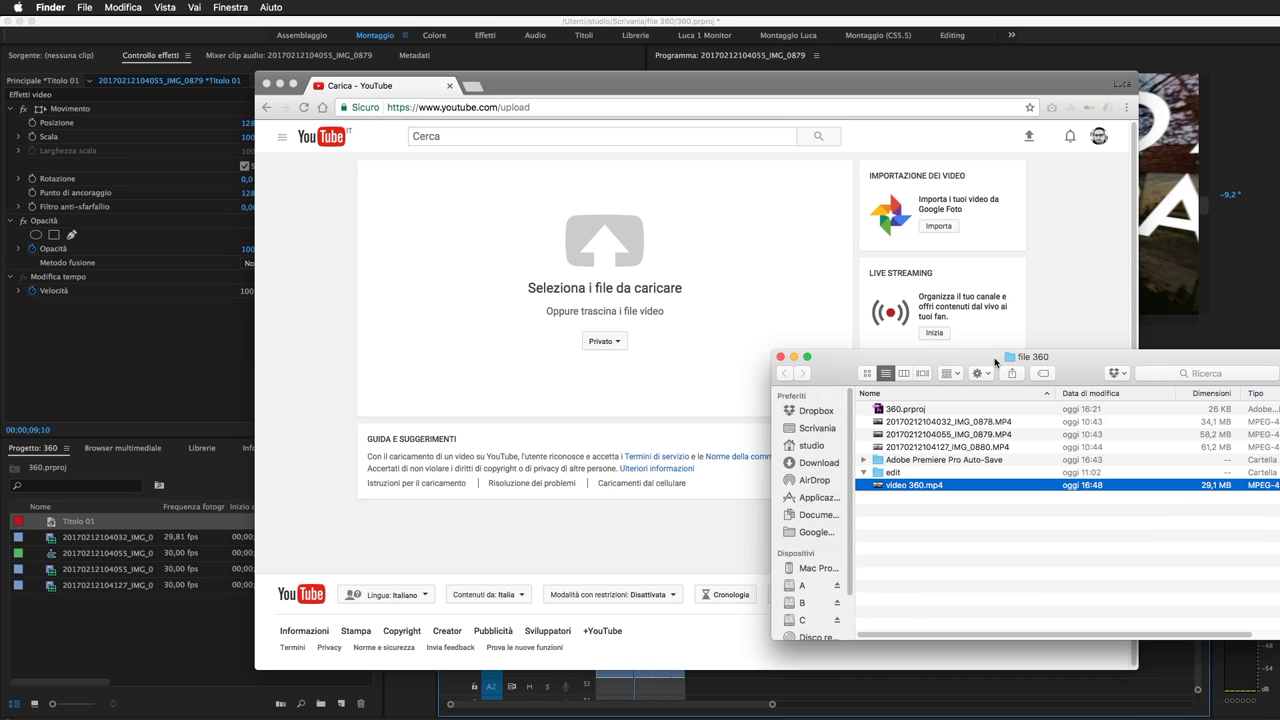
# Quick Look video 360.mp4, skim through it, then drop it onto YouTube's upload area
pyautogui.press('space')
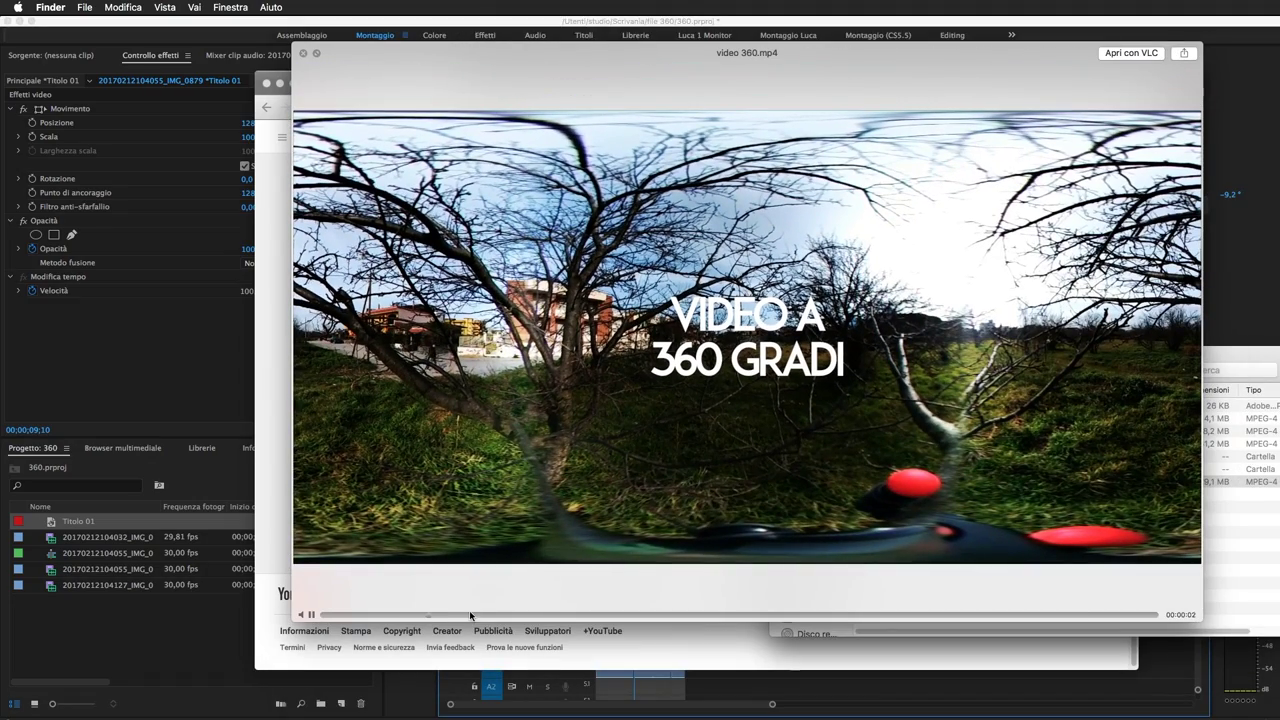
pyautogui.moveTo(470, 615); pyautogui.dragTo(605, 615)
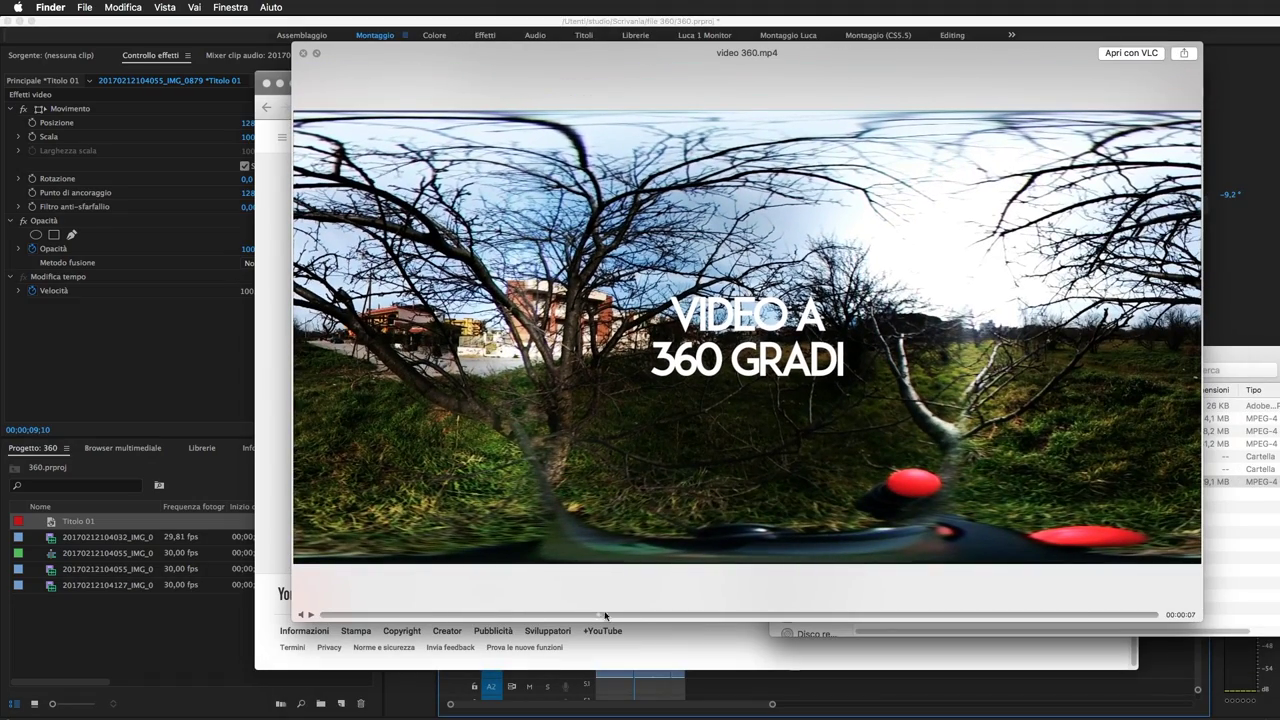
pyautogui.moveTo(729, 614); pyautogui.dragTo(812, 614)
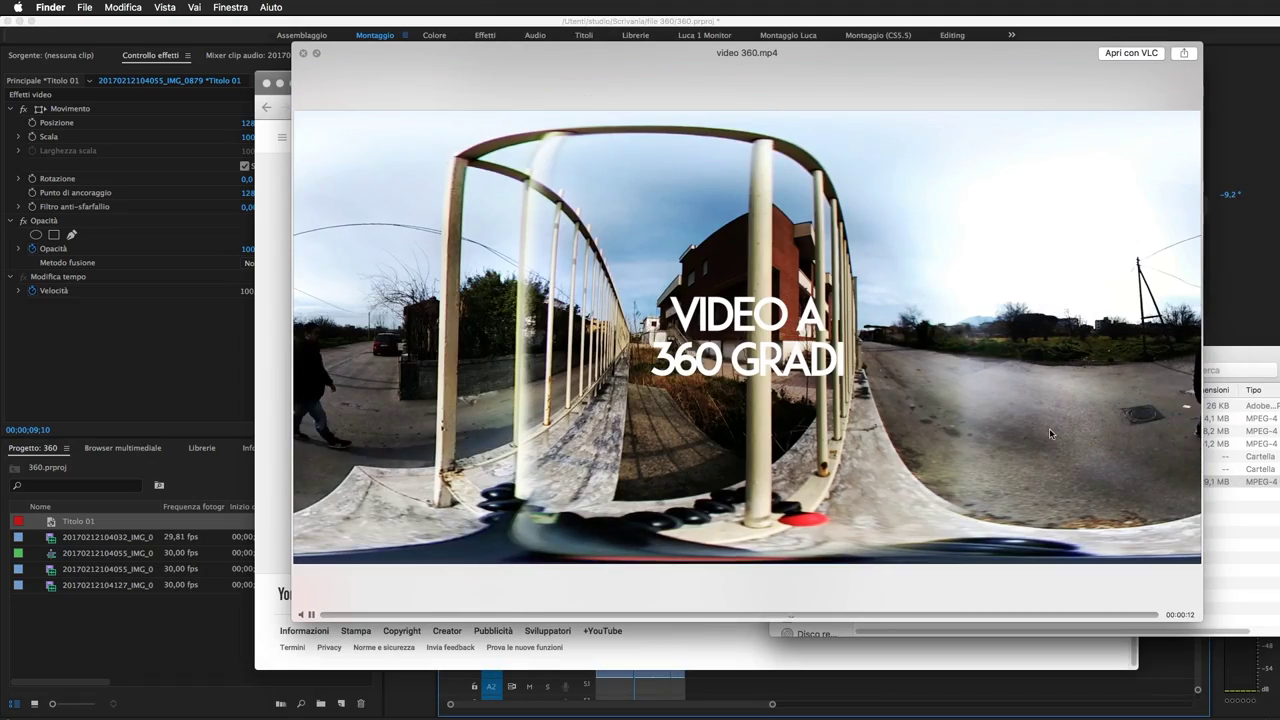
pyautogui.press('space')
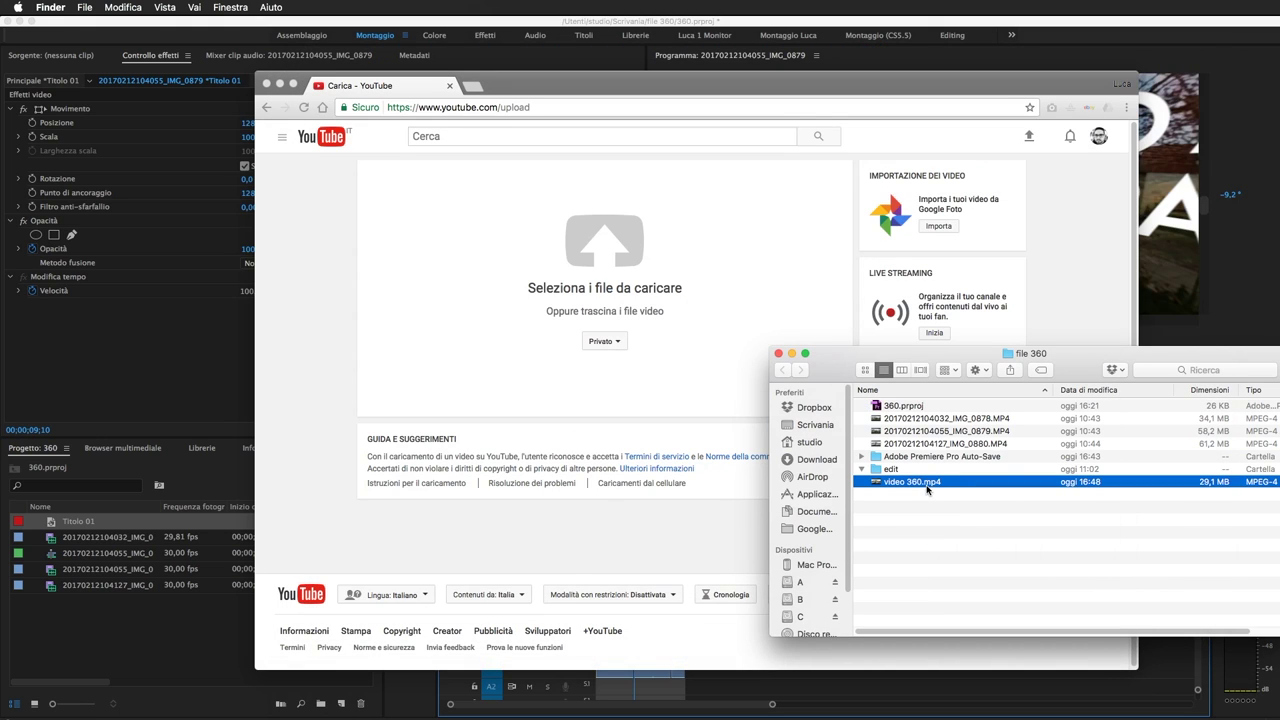
pyautogui.moveTo(922, 487); pyautogui.dragTo(650, 300)
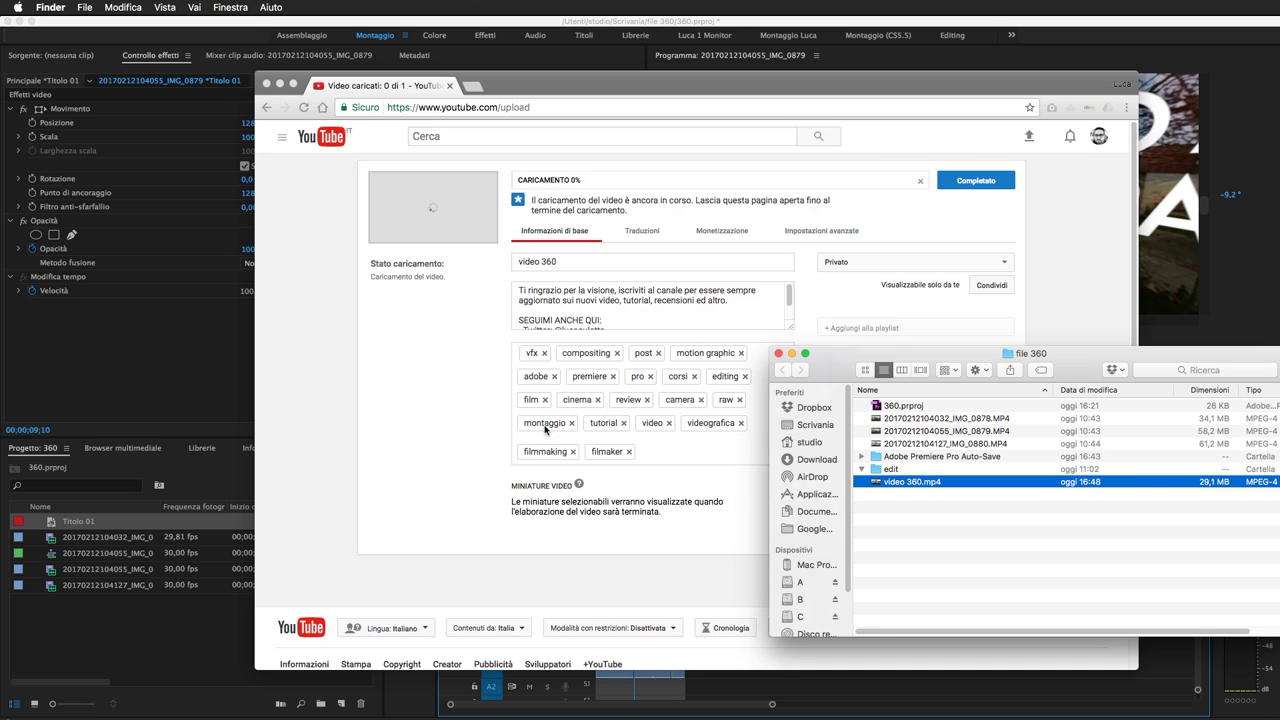
# Complete the video 360 upload details and open its YouTube watch page
pyautogui.click(470, 447)
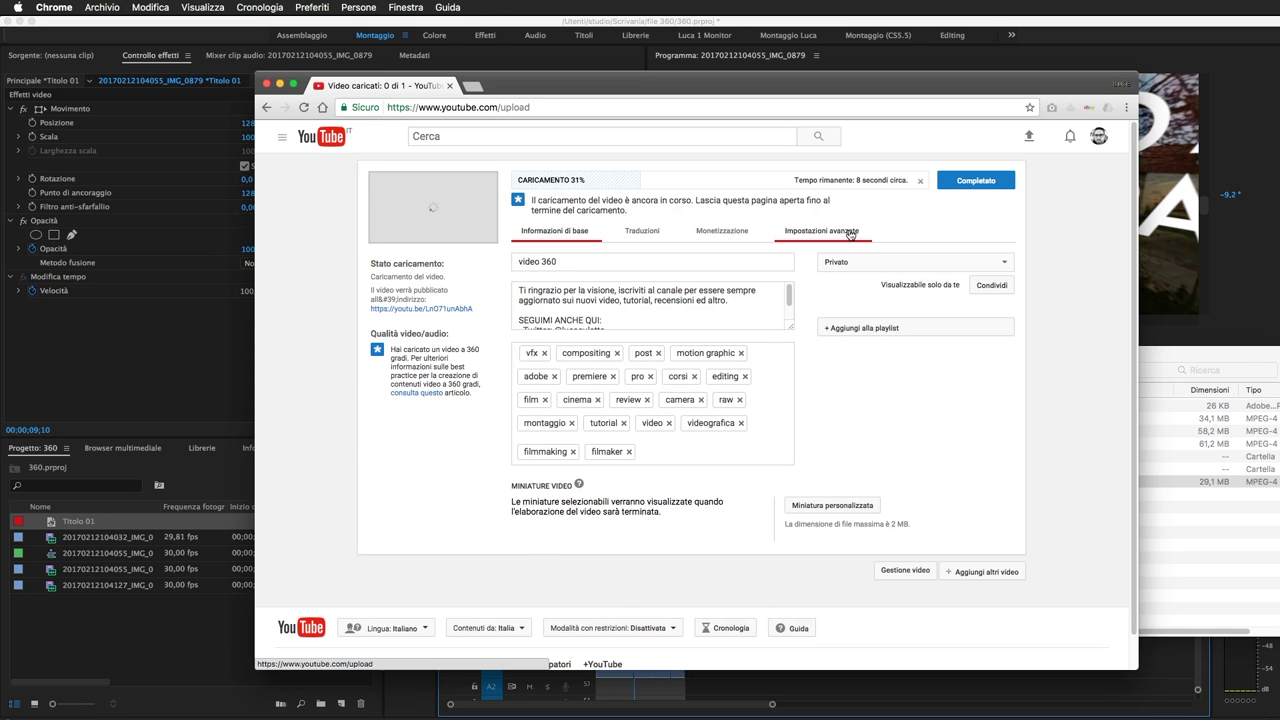
pyautogui.click(989, 181)
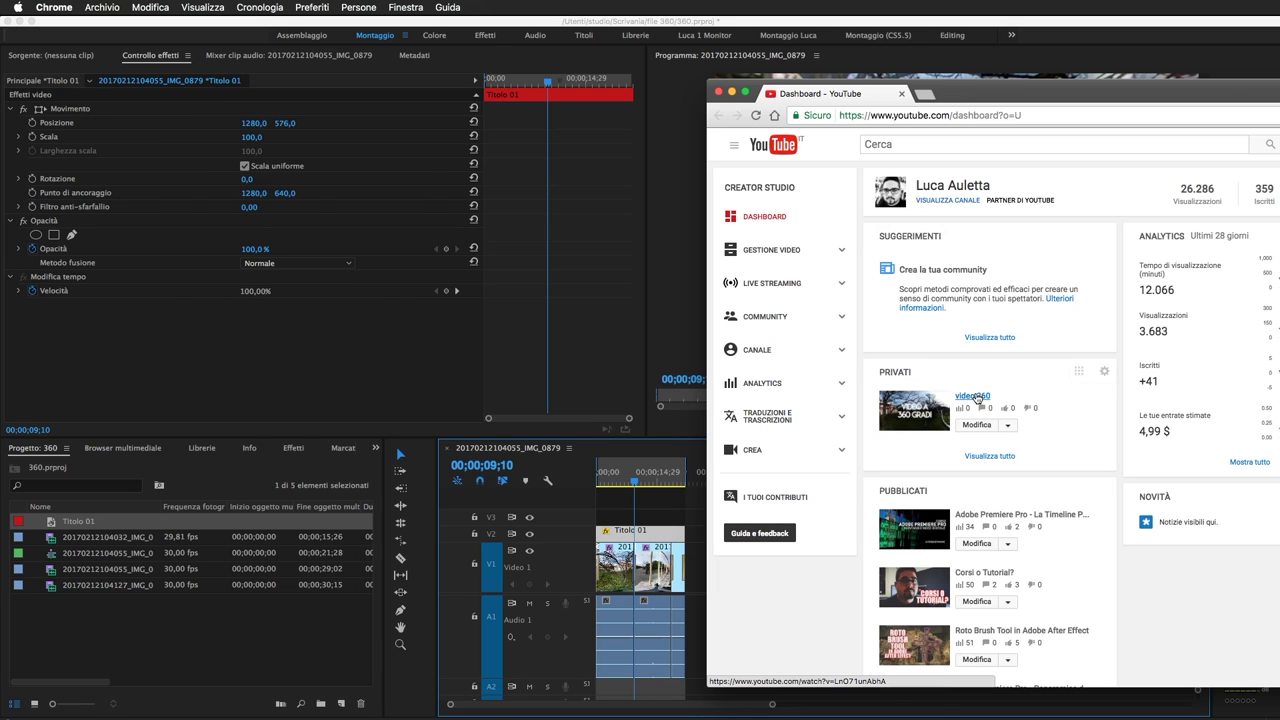
pyautogui.click(975, 397)
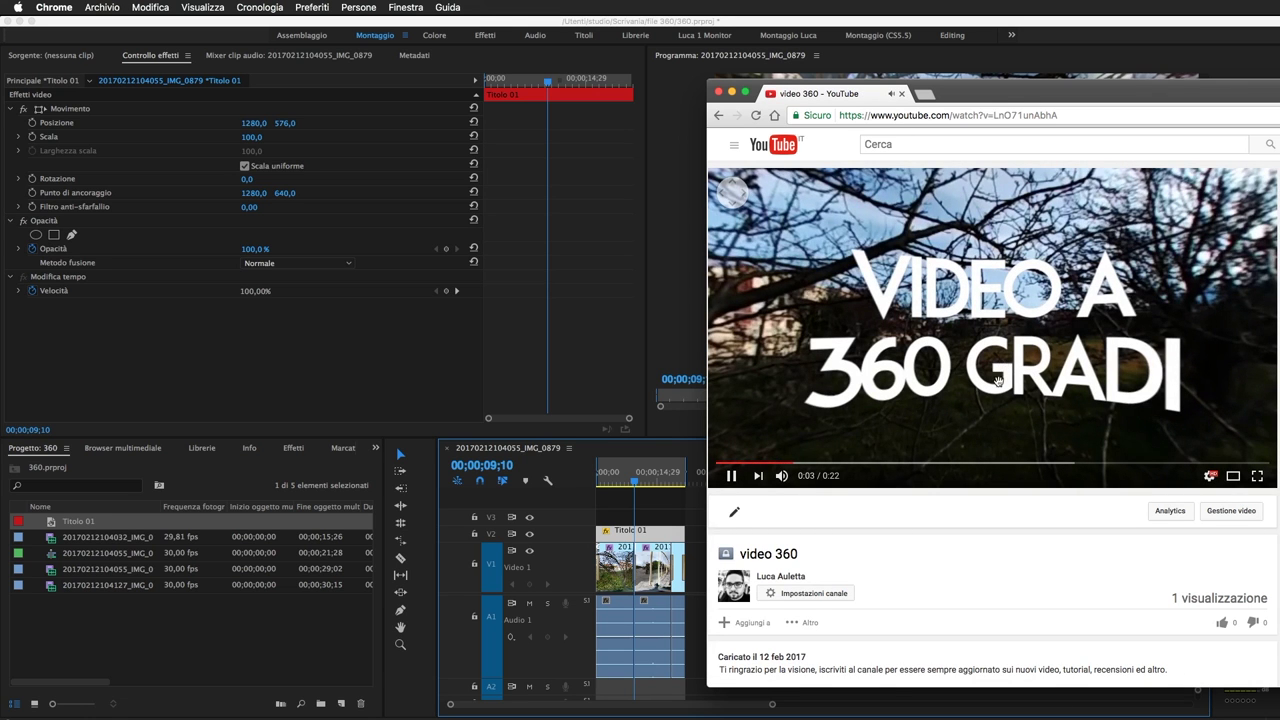
# Pan, pause, replay from 0:06 and tilt the YouTube player to view the 360° scene everywhere
pyautogui.moveTo(1012, 409)
pyautogui.mouseDown()
pyautogui.moveTo(884, 369)
pyautogui.moveTo(1098, 378)
pyautogui.mouseUp()
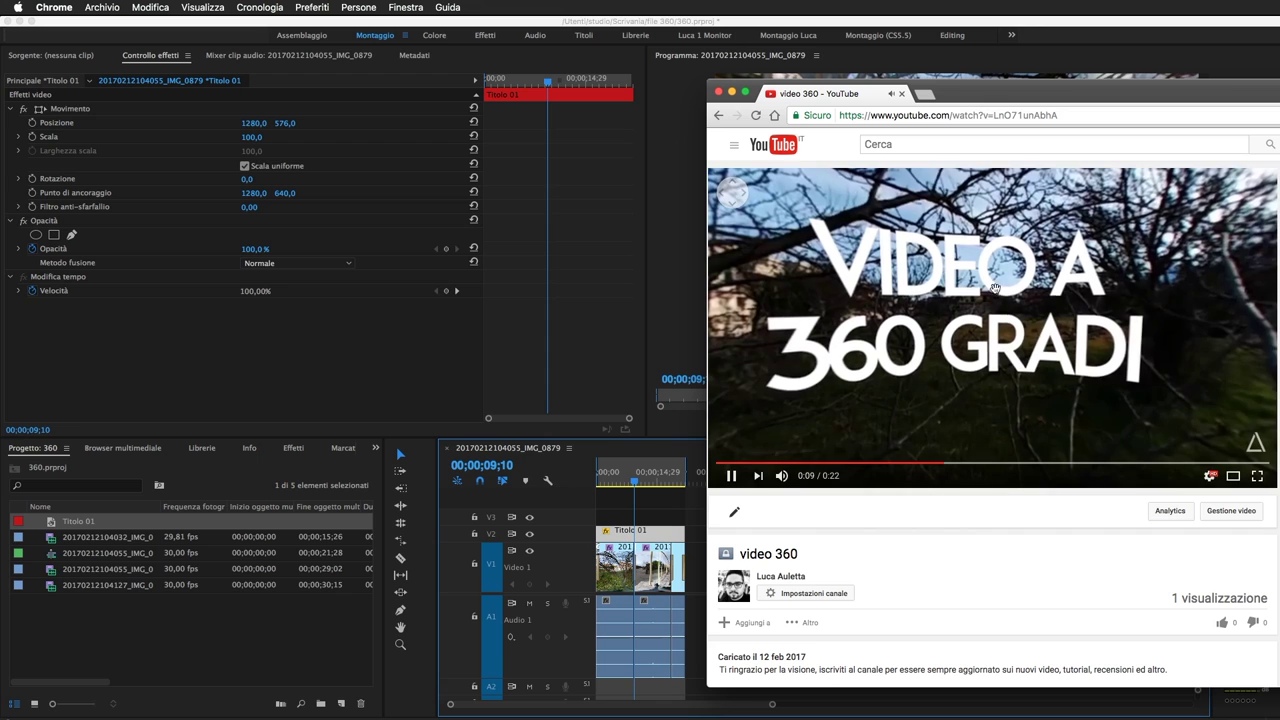
pyautogui.moveTo(995, 289); pyautogui.dragTo(1062, 336)
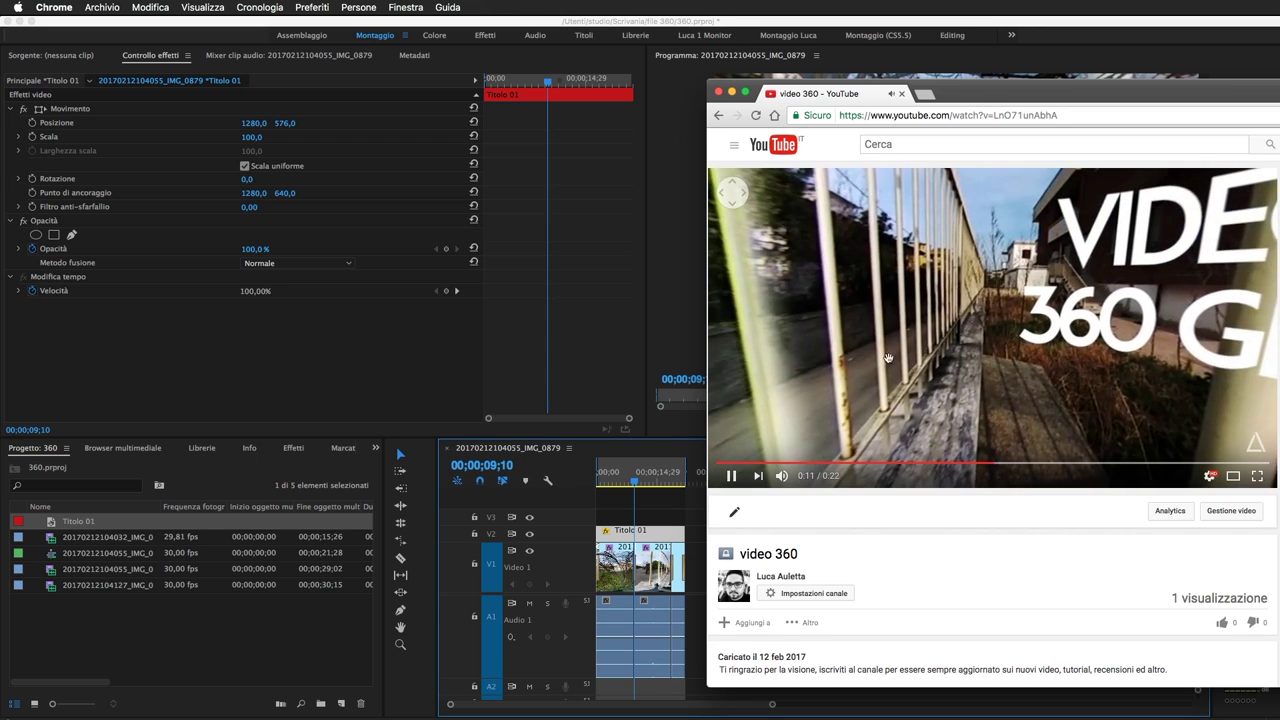
pyautogui.moveTo(888, 357); pyautogui.dragTo(1049, 362)
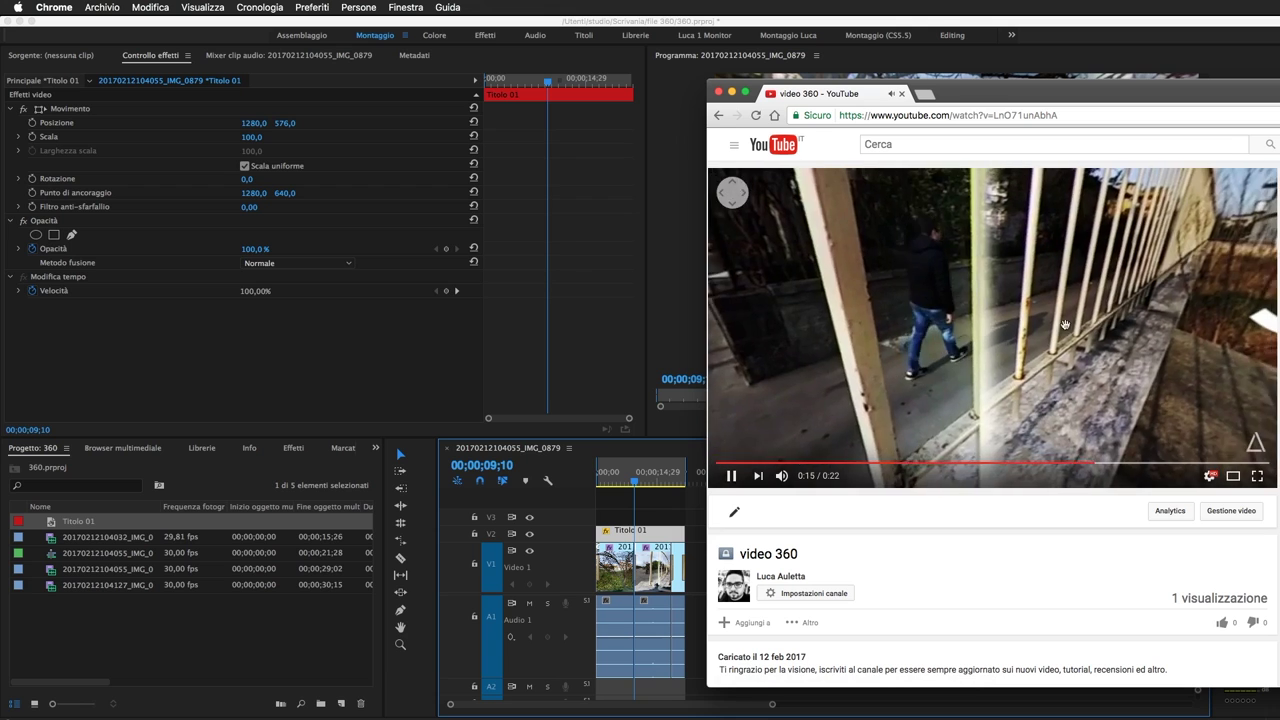
pyautogui.moveTo(1065, 324); pyautogui.dragTo(1017, 352)
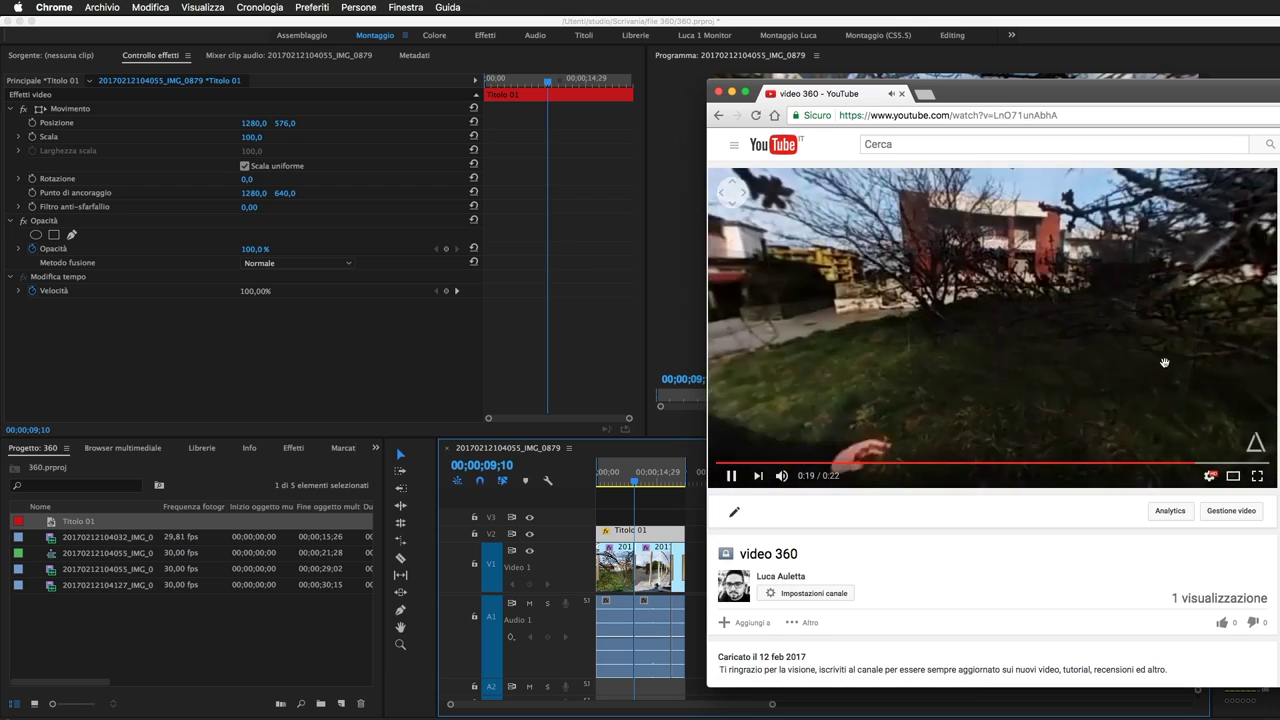
pyautogui.click(1127, 363)
pyautogui.moveTo(1102, 331); pyautogui.dragTo(1089, 326)
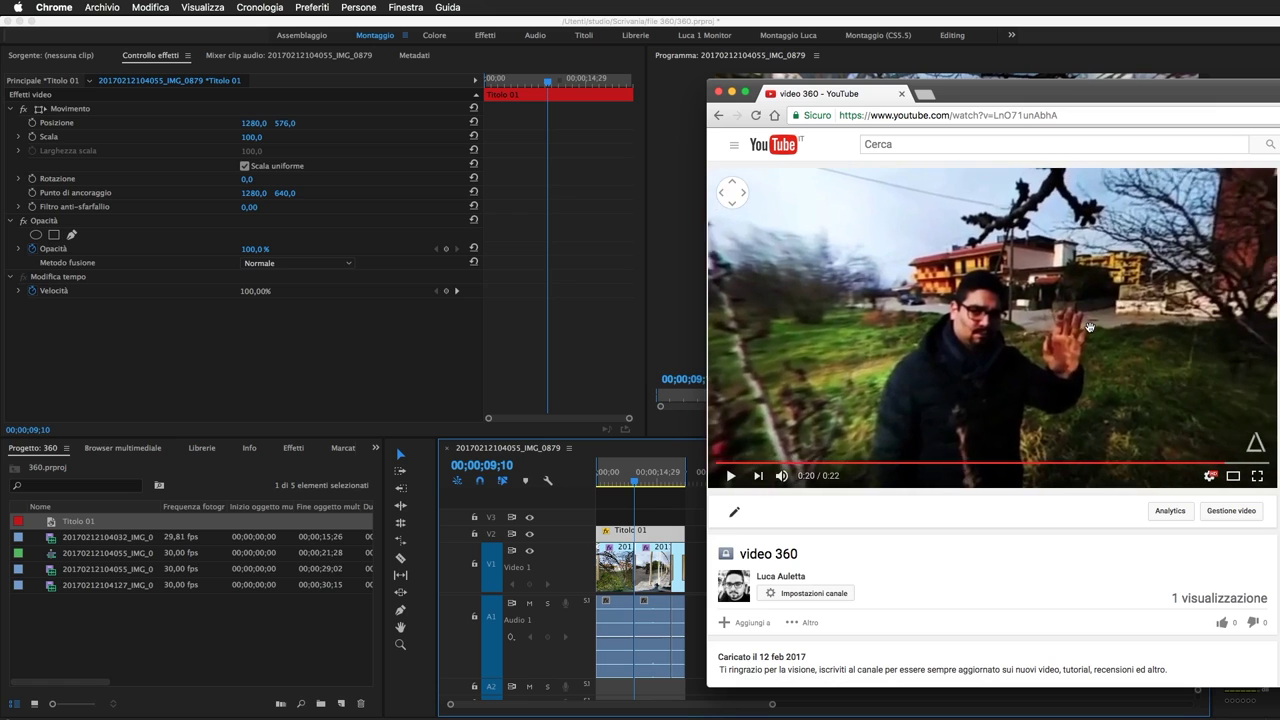
pyautogui.click(872, 463)
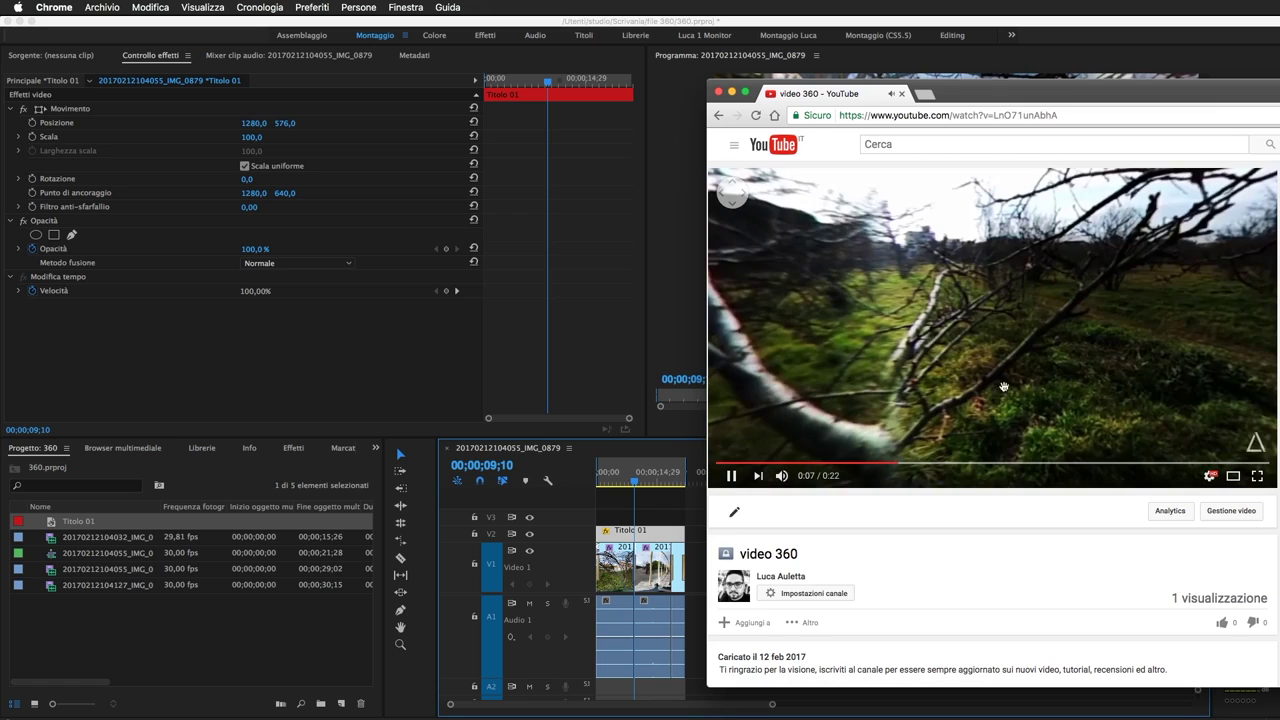
pyautogui.click(740, 208)
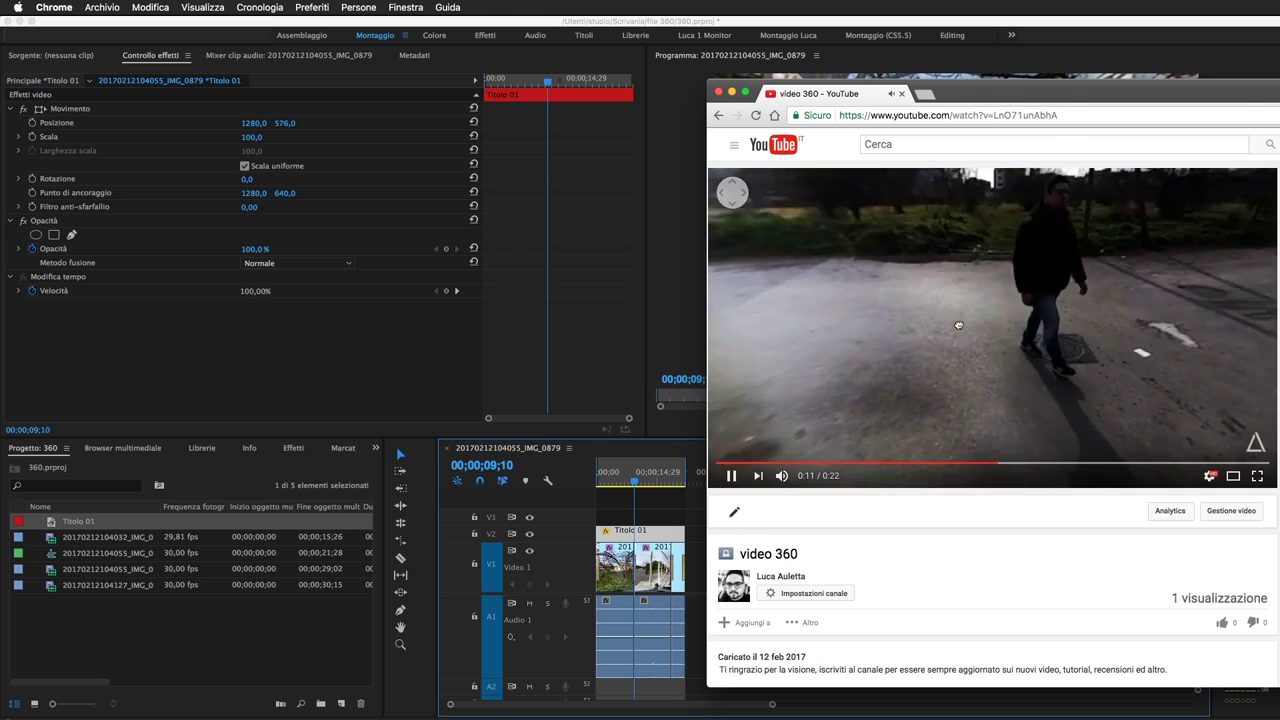
pyautogui.moveTo(958, 326); pyautogui.dragTo(854, 313)
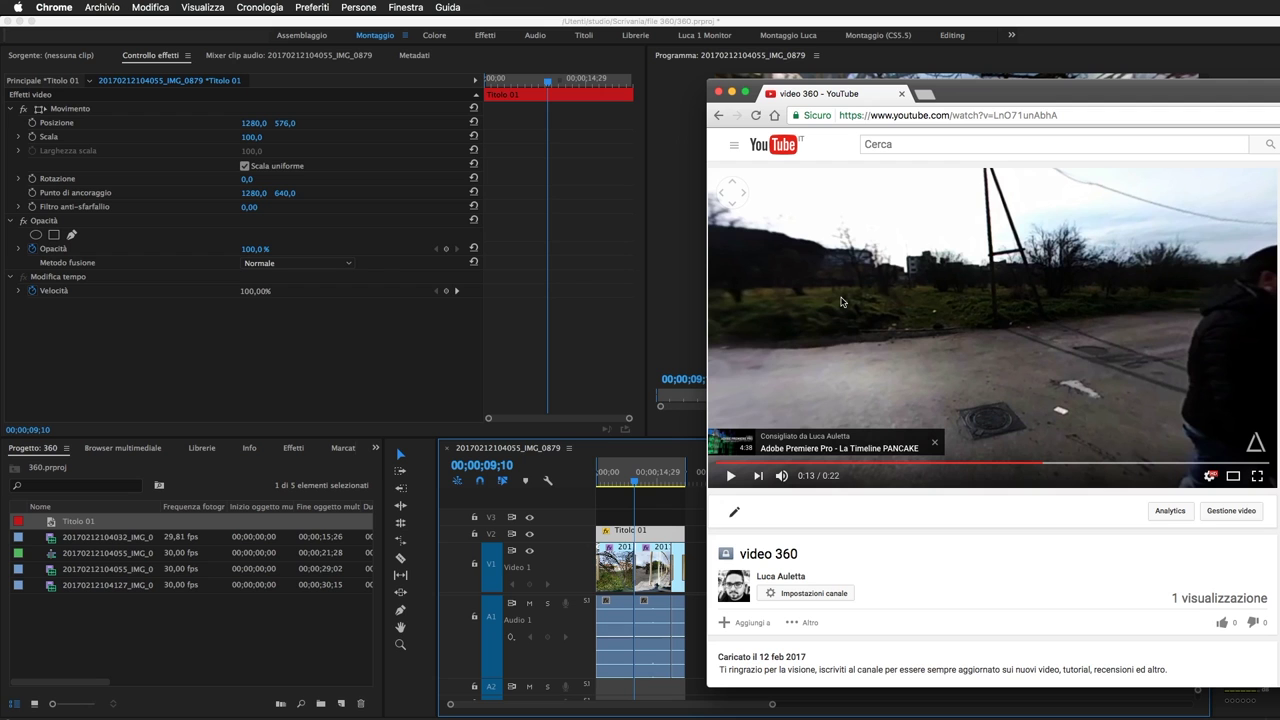
# Back in Premiere, pan the VR Program view, toggle VR display off and on, and deselect Titolo 01
pyautogui.press('super+Tab')
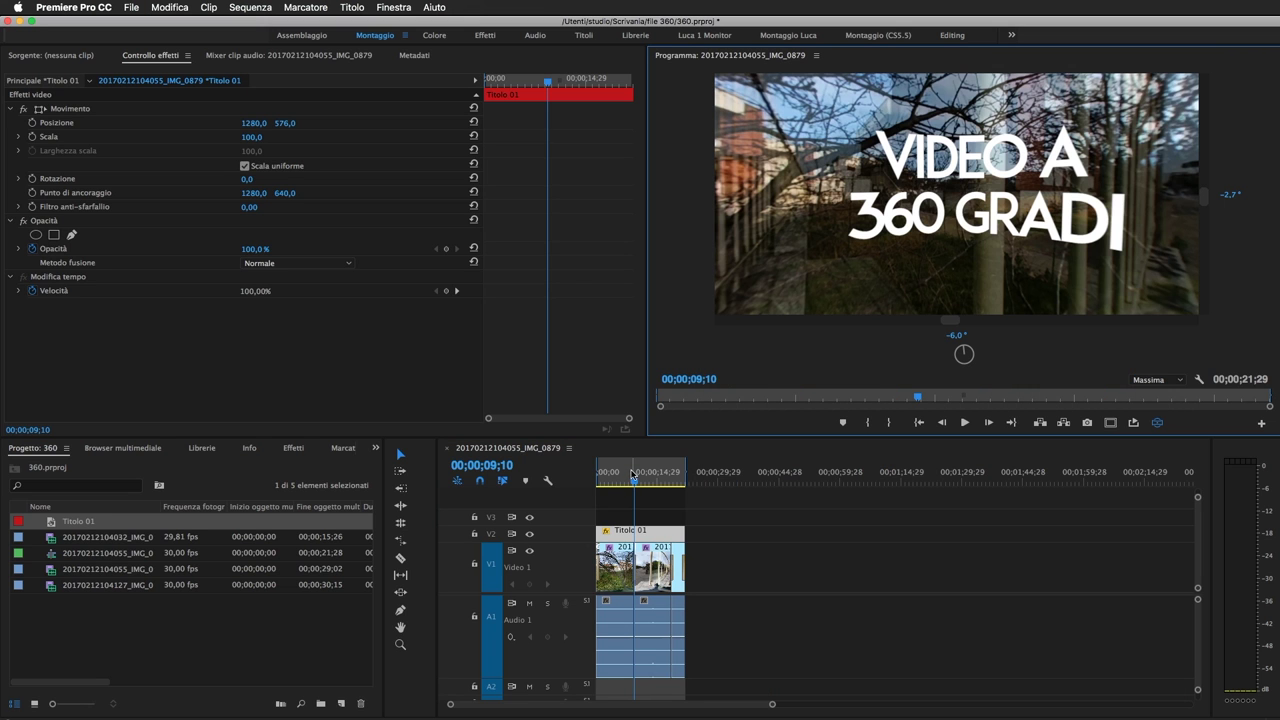
pyautogui.moveTo(1091, 267)
pyautogui.mouseDown()
pyautogui.moveTo(1011, 276)
pyautogui.moveTo(1105, 287)
pyautogui.mouseUp()
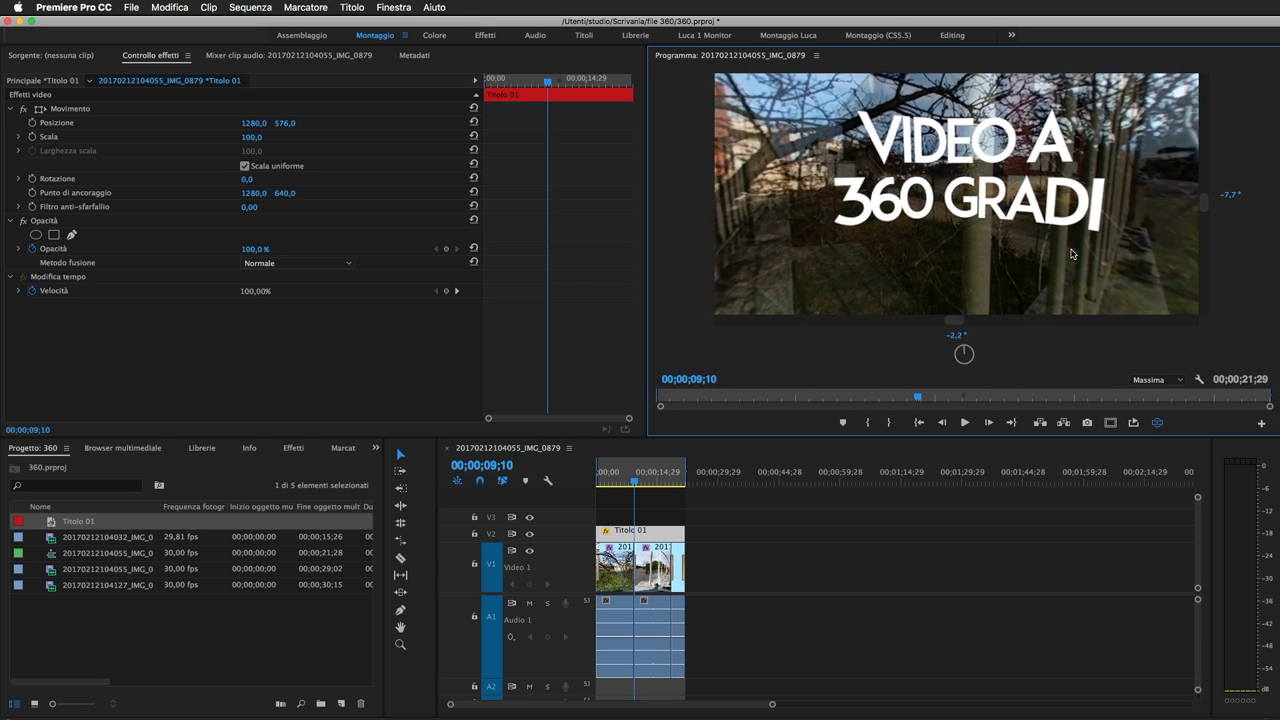
pyautogui.click(1158, 427)
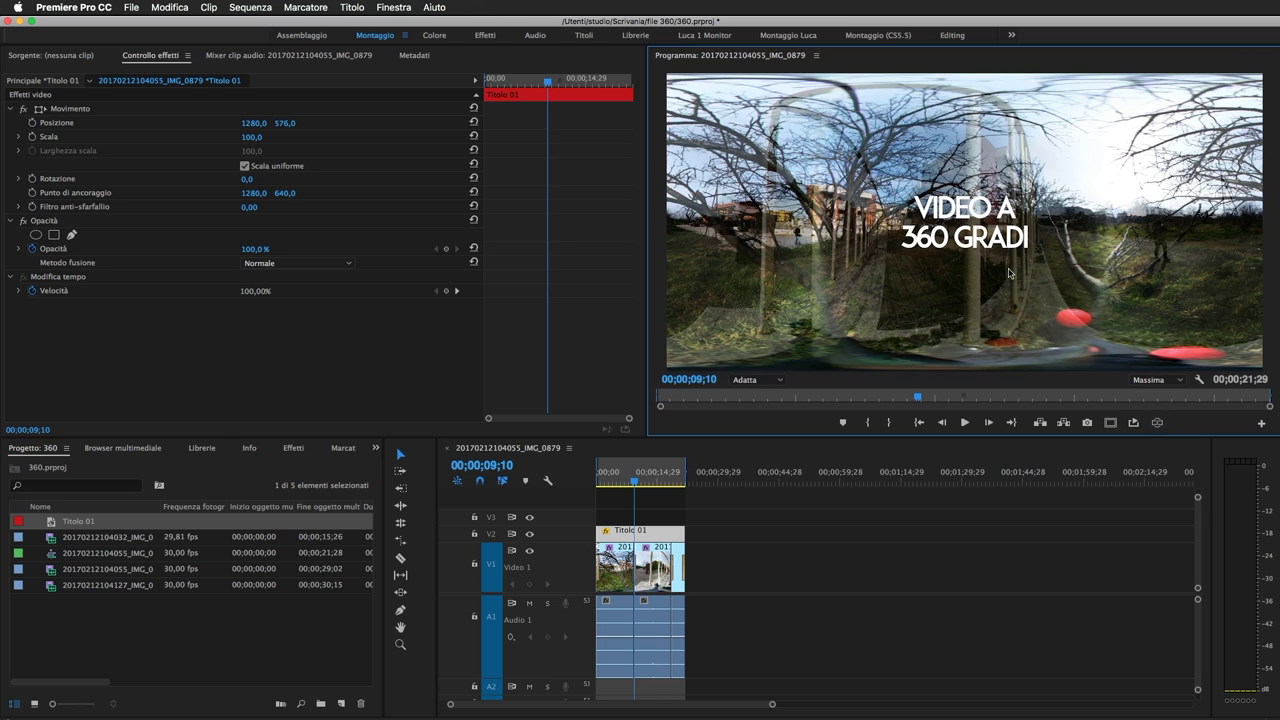
pyautogui.click(1157, 427)
pyautogui.moveTo(844, 256)
pyautogui.mouseDown()
pyautogui.moveTo(933, 256)
pyautogui.moveTo(780, 262)
pyautogui.mouseUp()
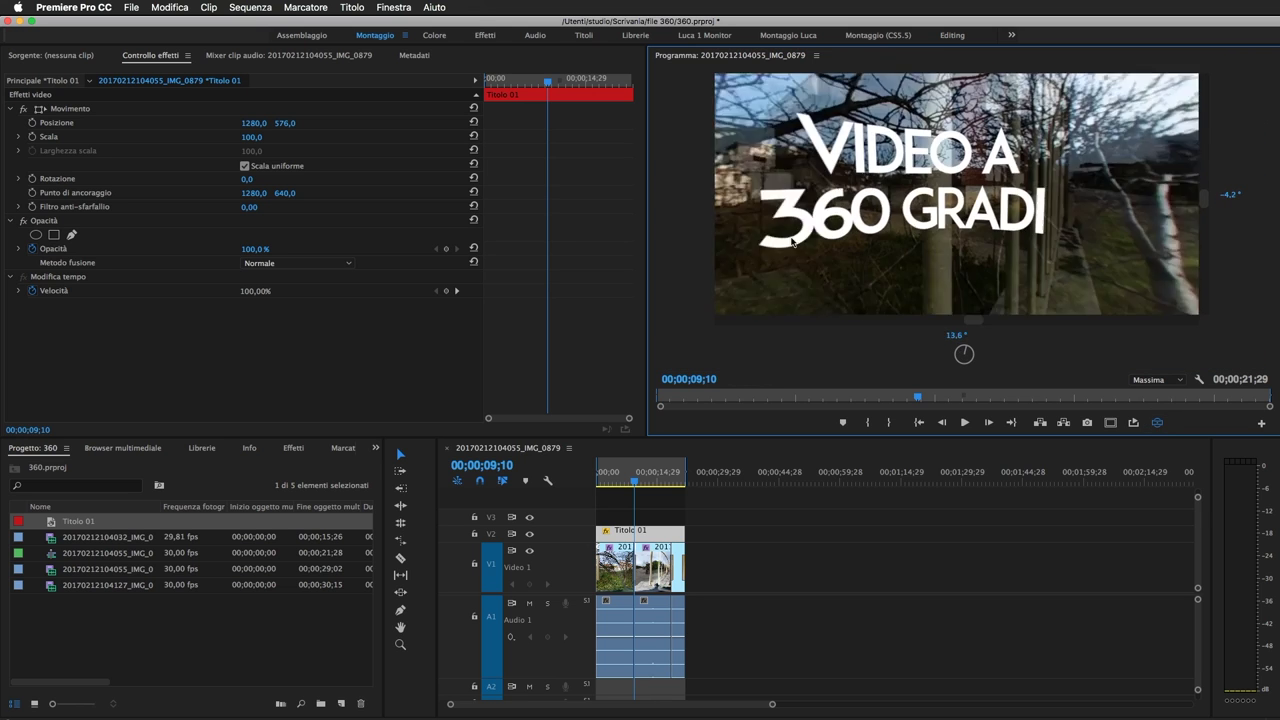
pyautogui.click(805, 609)
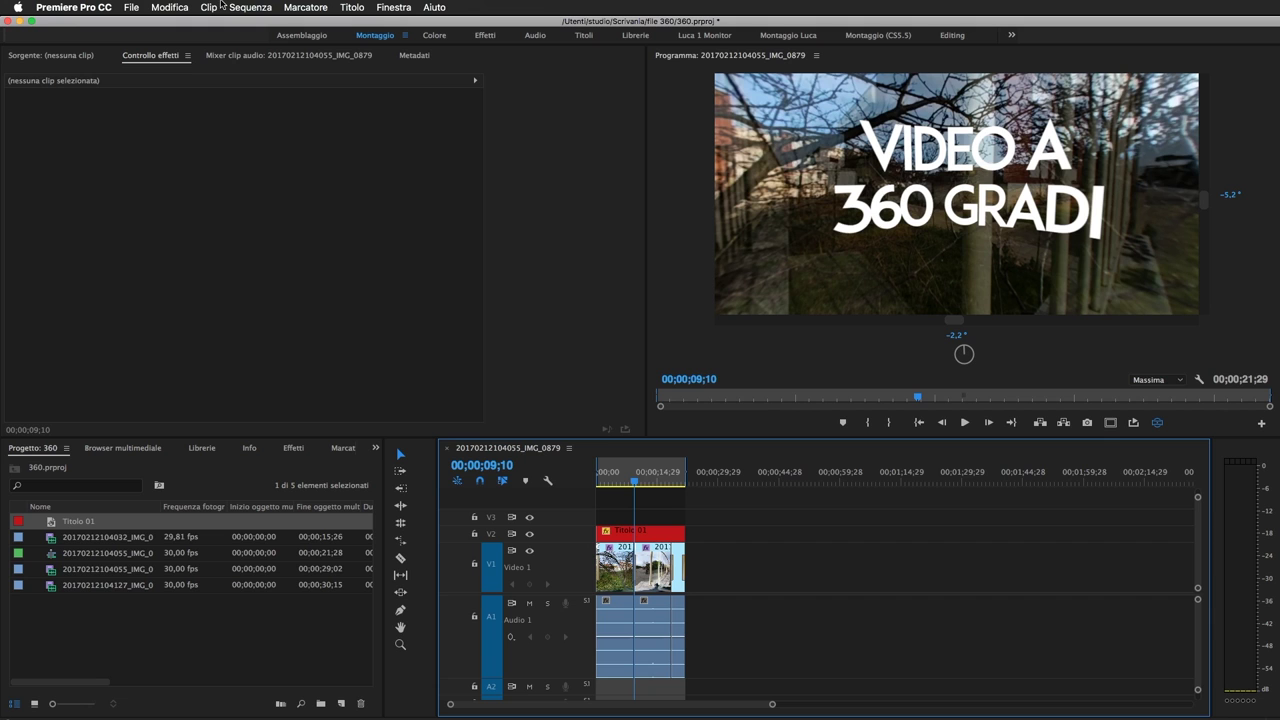
# Open File > Esporta > File multimediali, review the H.264 VR settings, and cancel without exporting
pyautogui.click(128, 7)
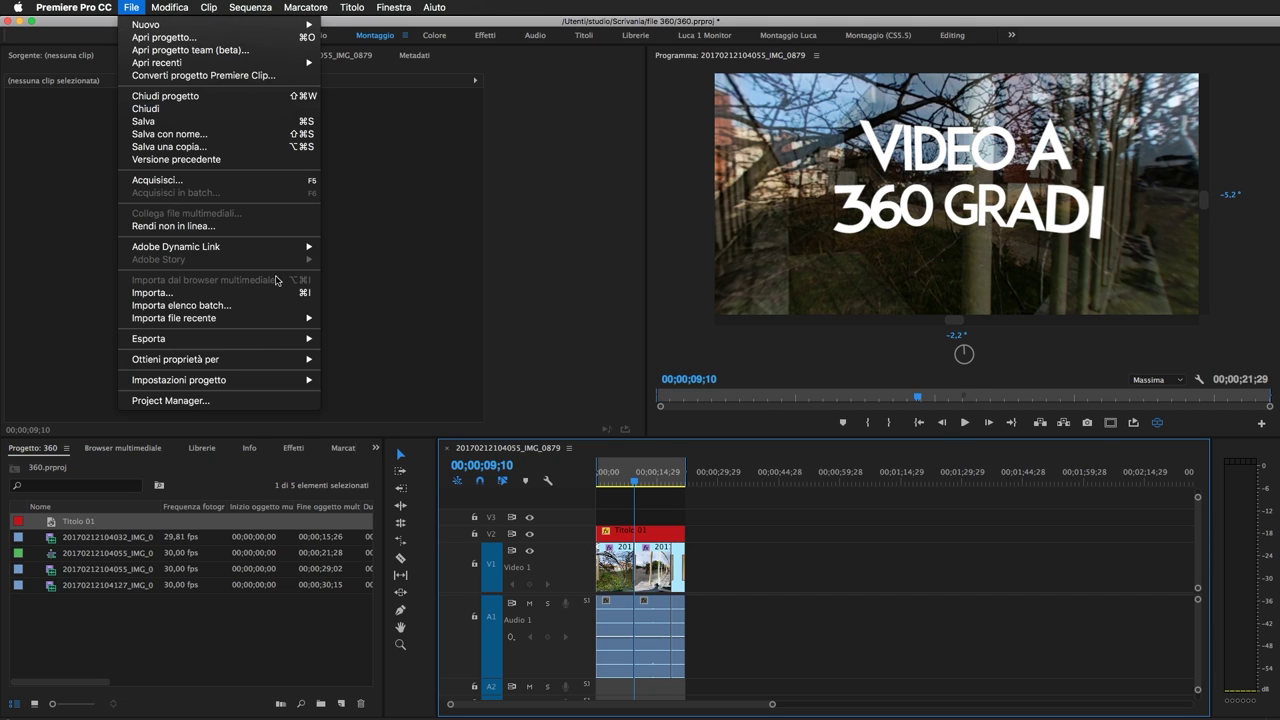
pyautogui.moveTo(290, 338)
pyautogui.press('Return')
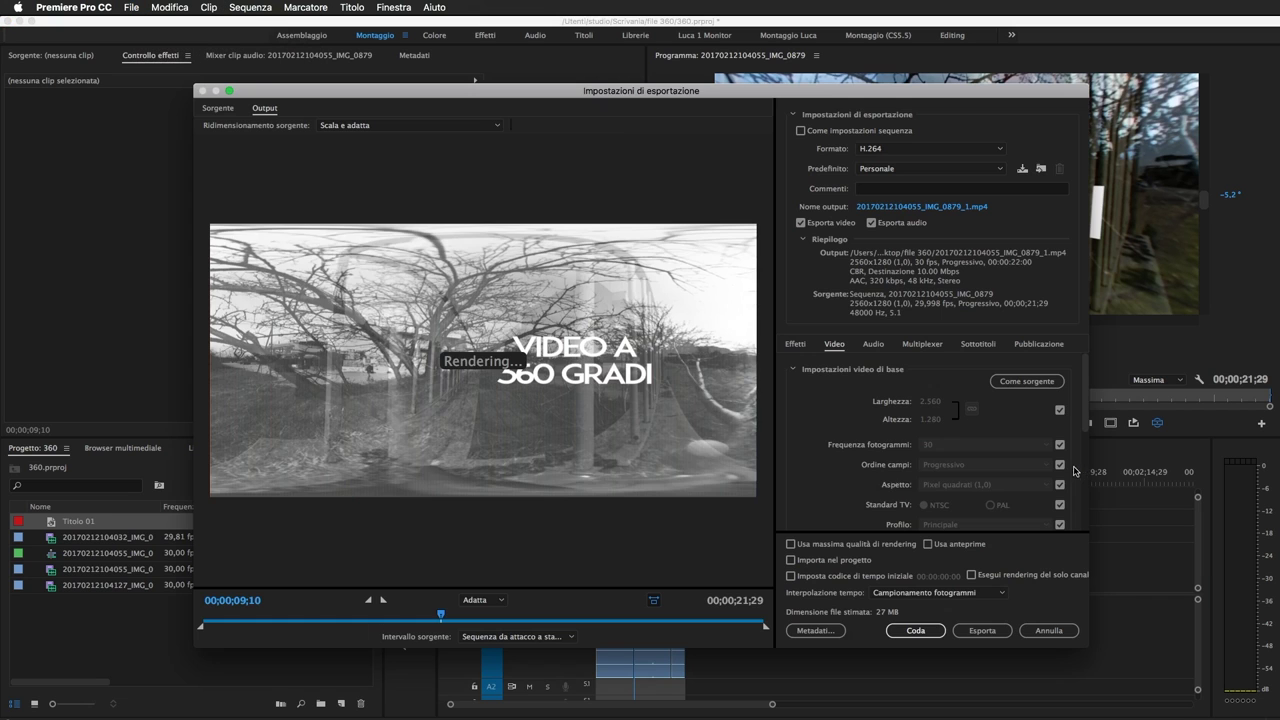
pyautogui.scroll(-5, 866, 460)
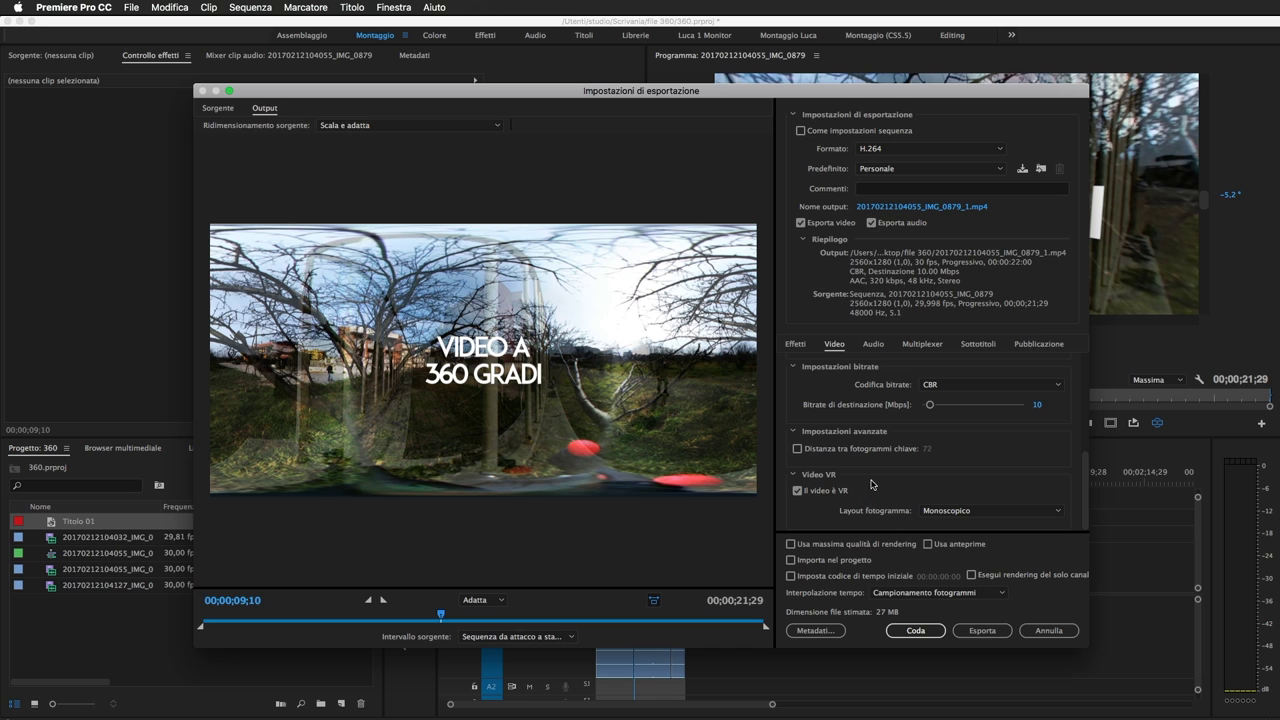
pyautogui.click(1041, 631)
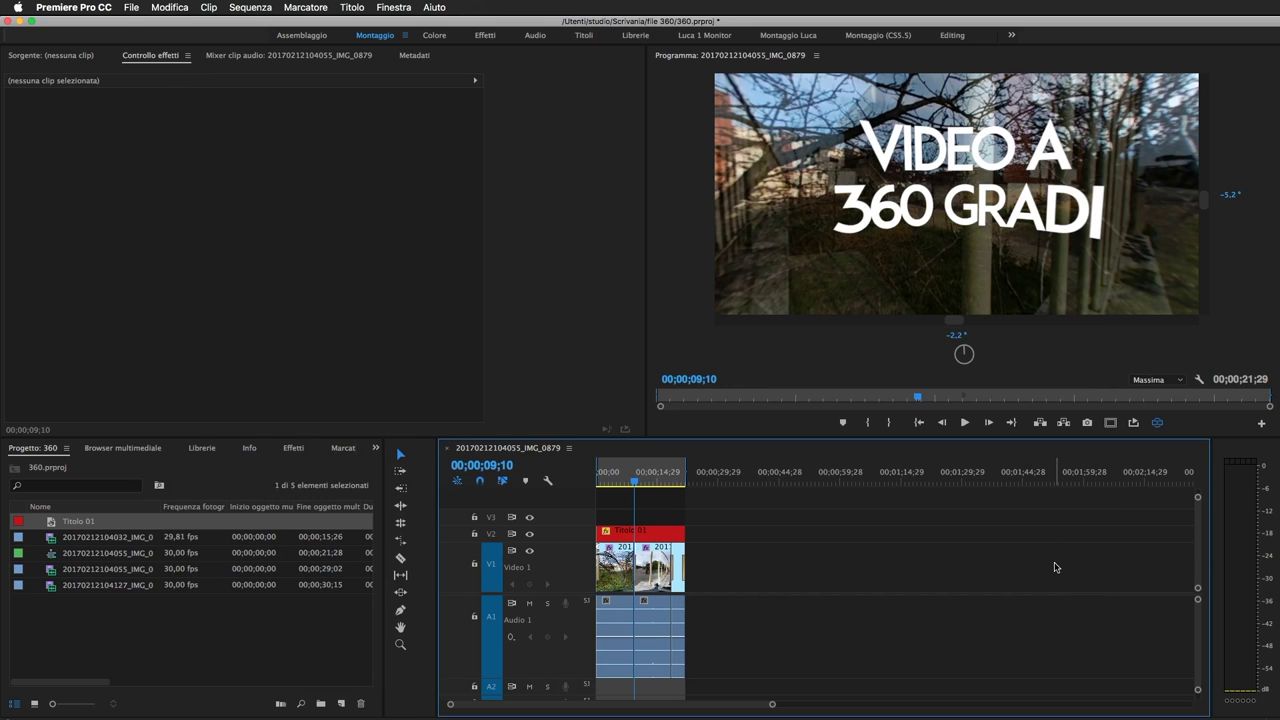